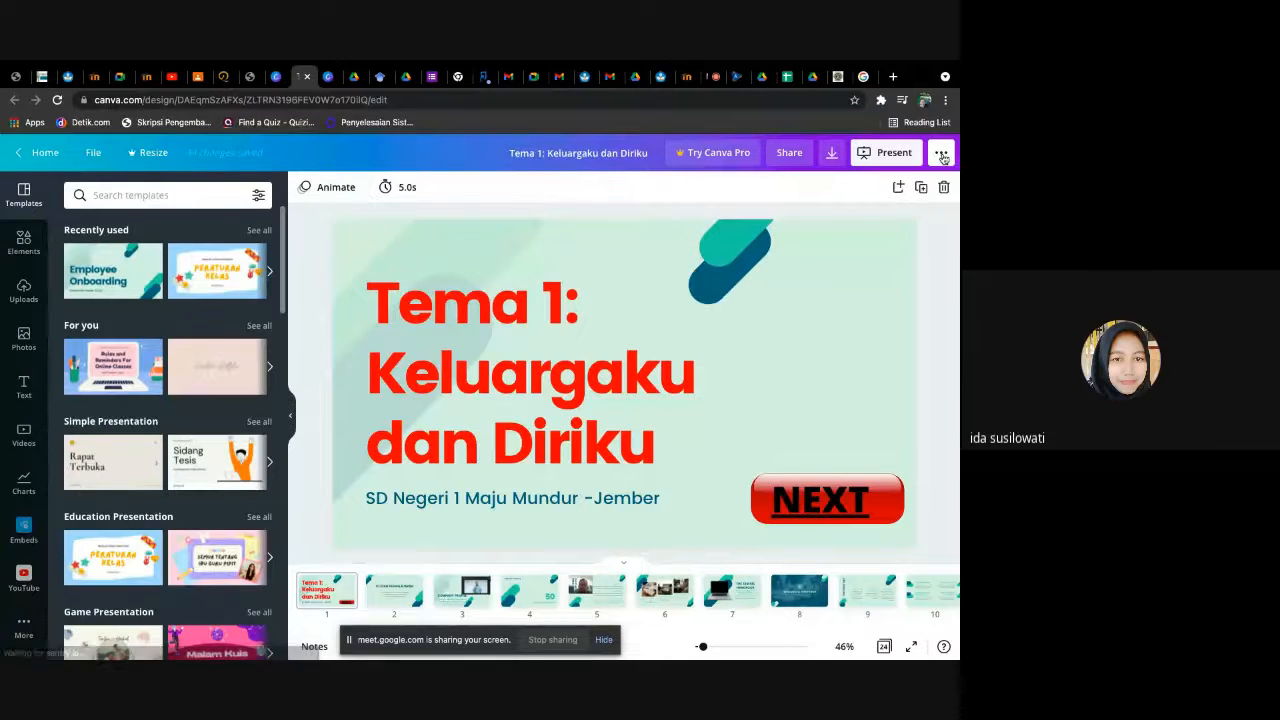
- Copy the public view link of the "Tema 1: Keluargaku dan Diriku" presentation and send it to everyone in the Google Meet chat
click(941, 154)
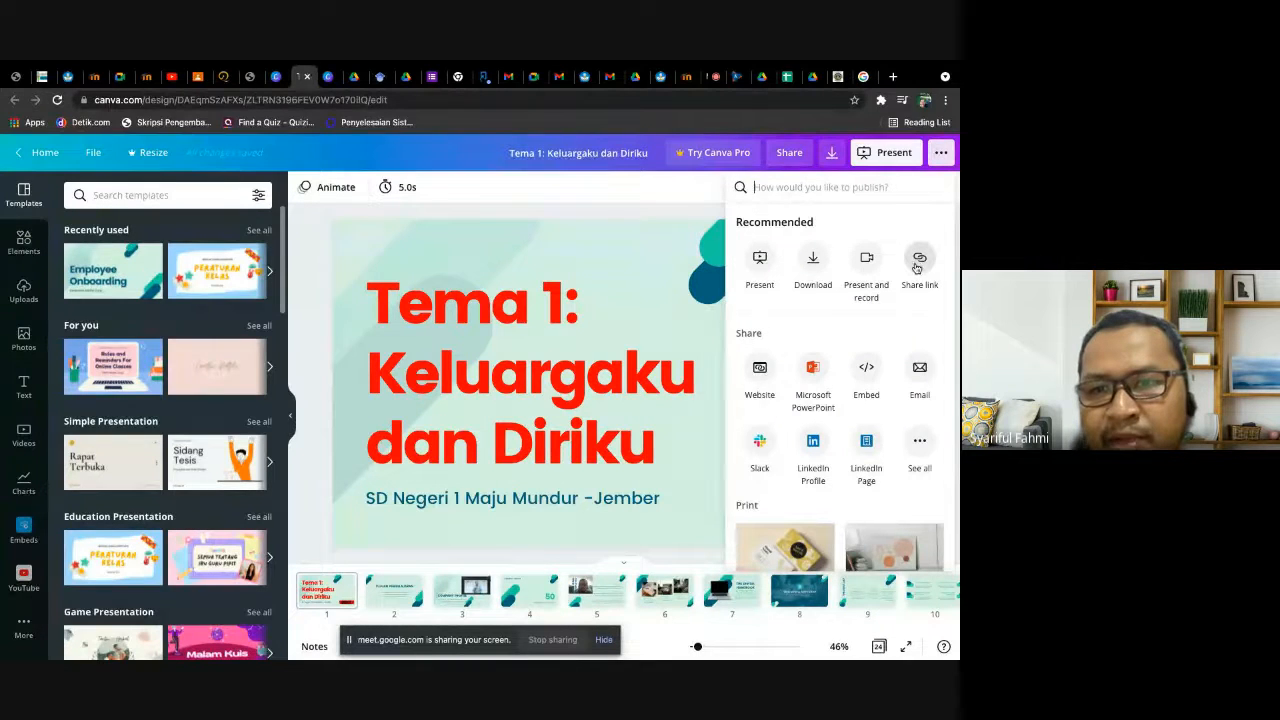
click(919, 262)
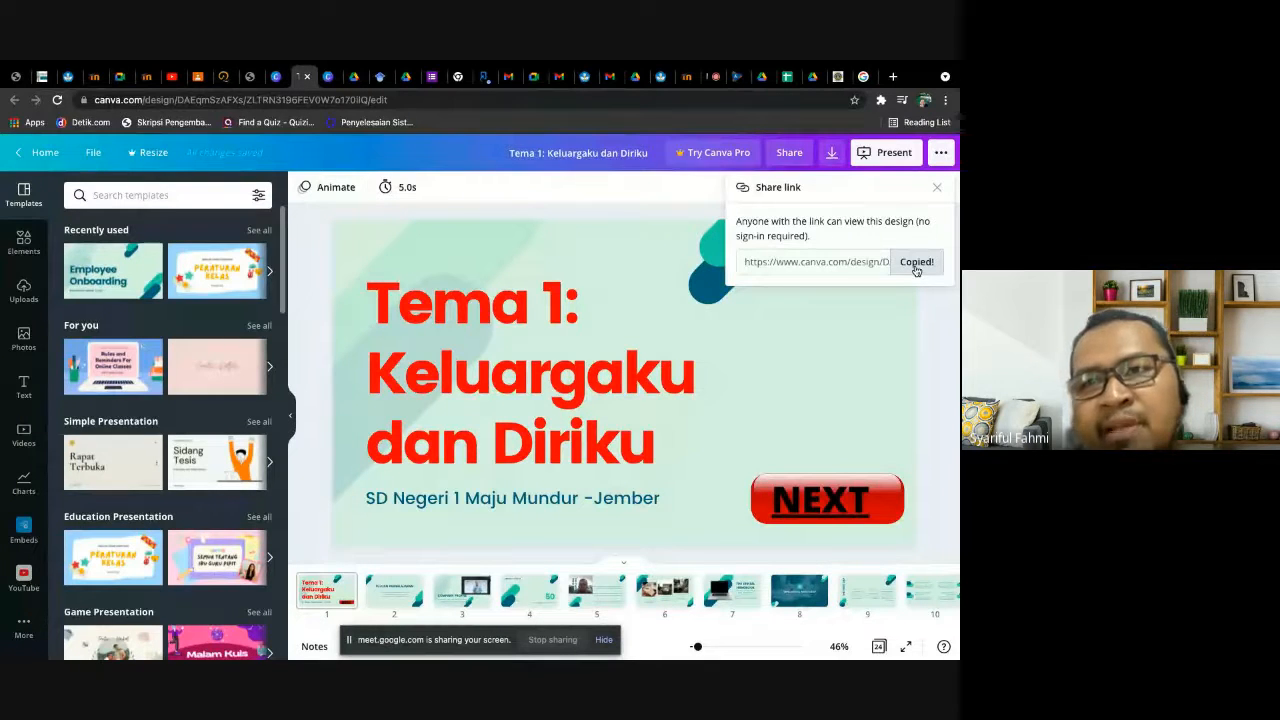
click(713, 77)
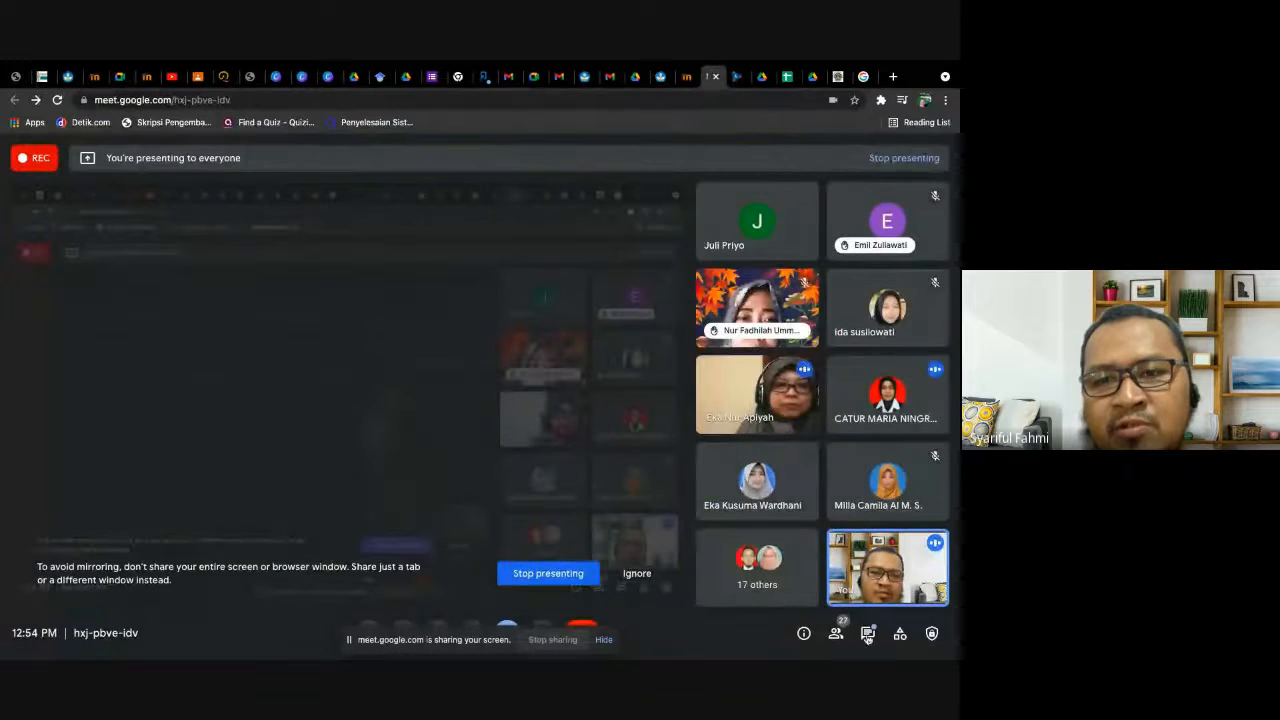
click(868, 636)
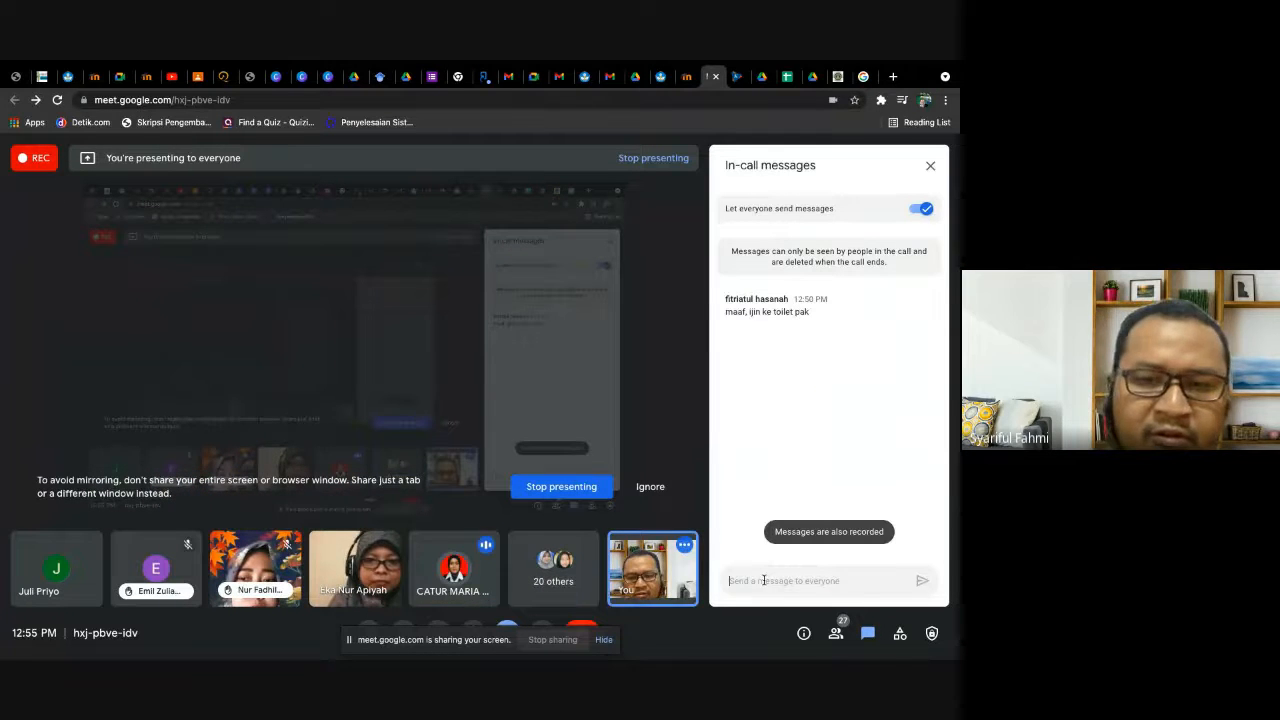
key(ctrl+v)
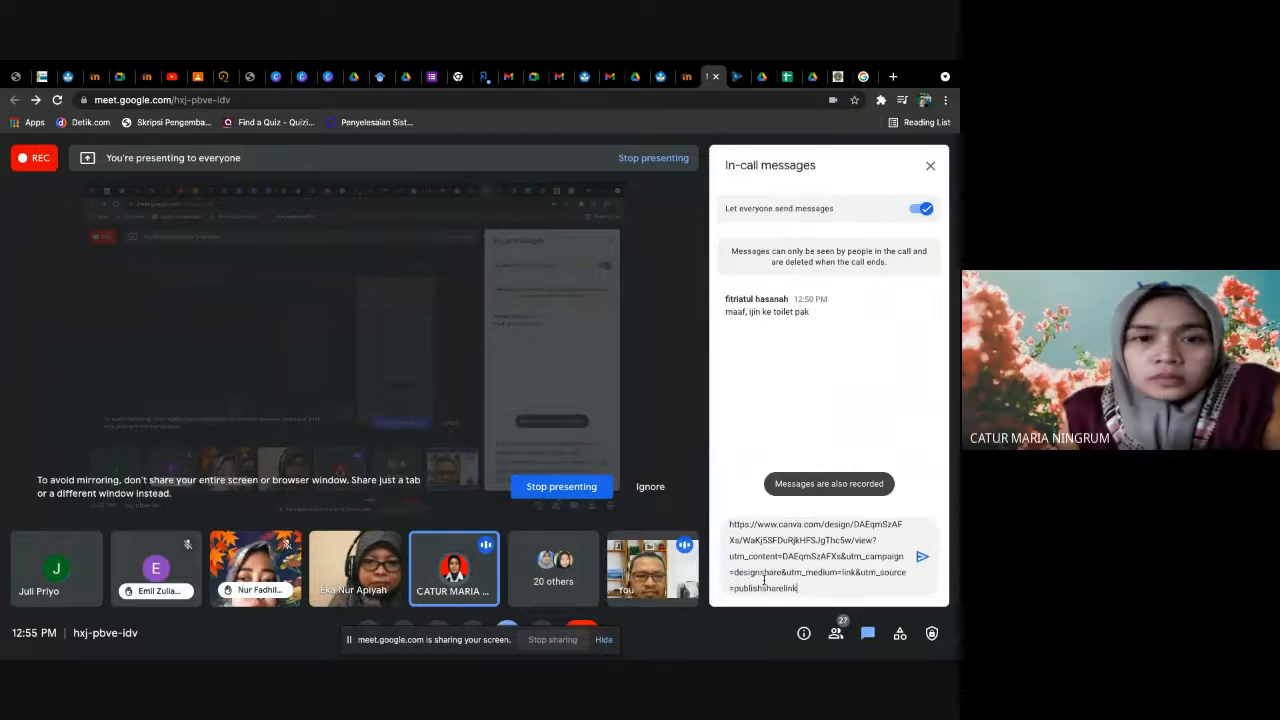
click(922, 556)
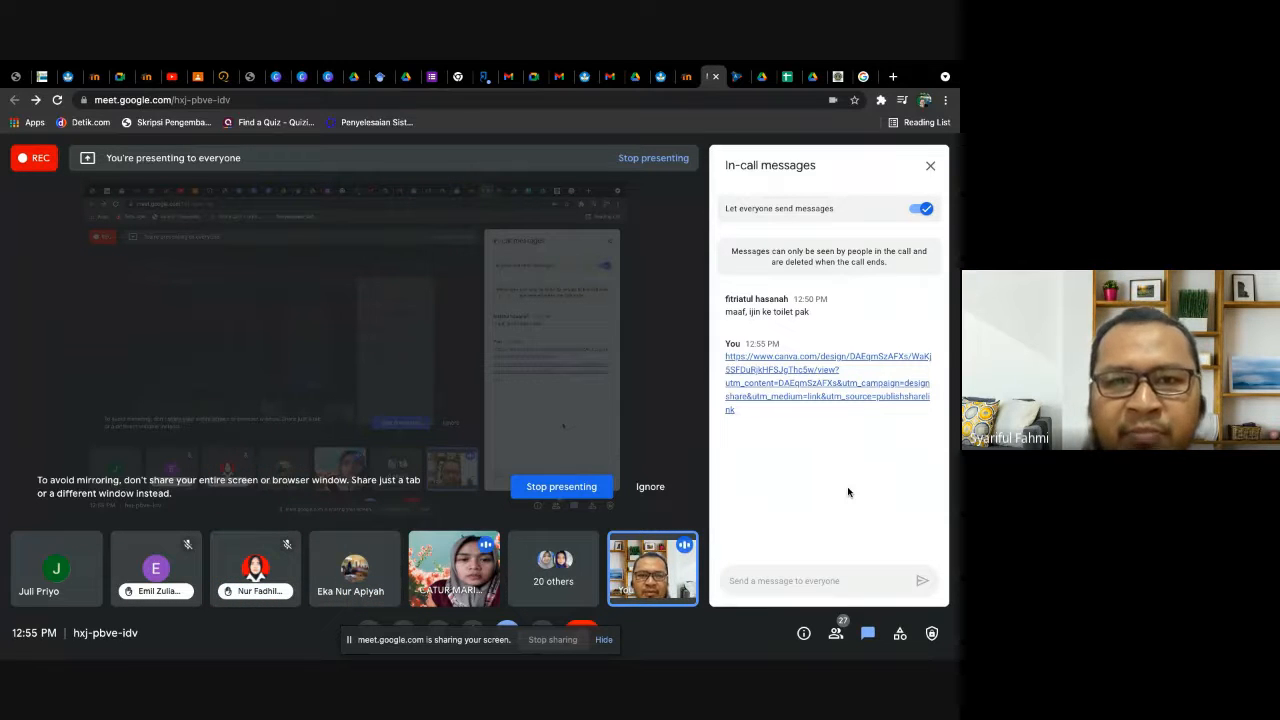
- Open the "Tema 1: Keluargaku dan Diriku" link from the Meet chat, play the recorded presentation briefly, and close it
click(770, 399)
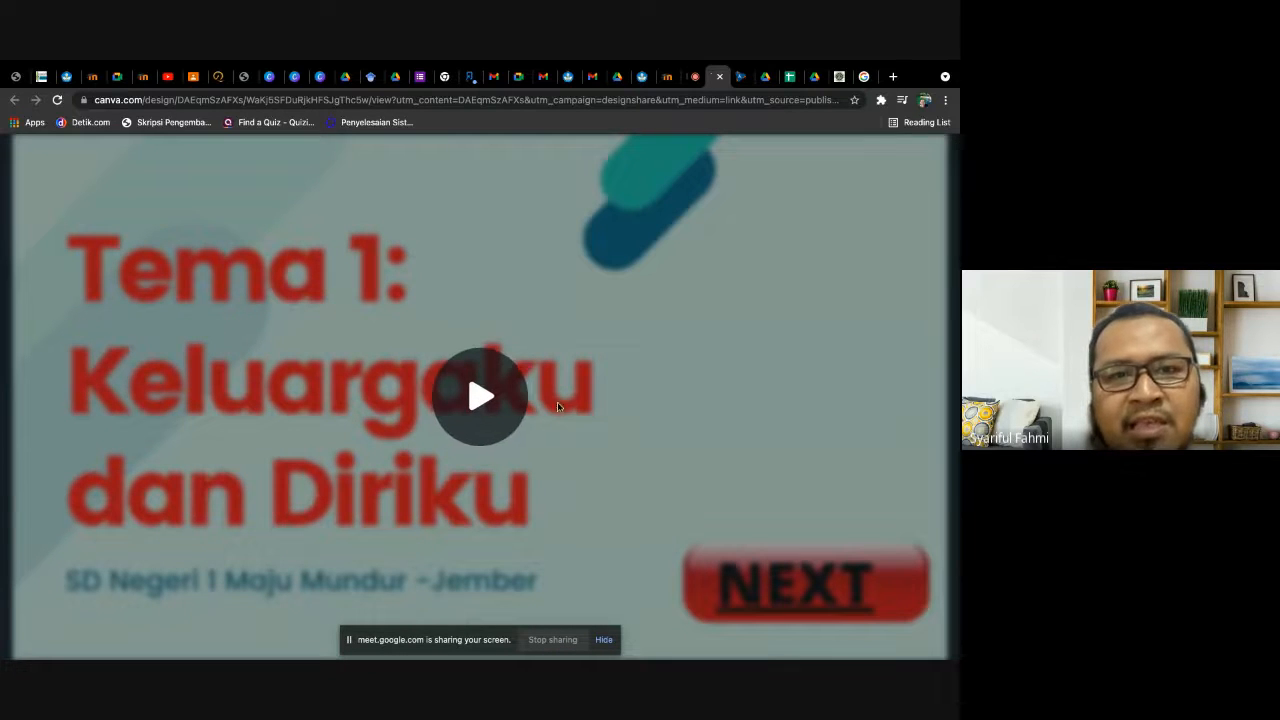
click(492, 408)
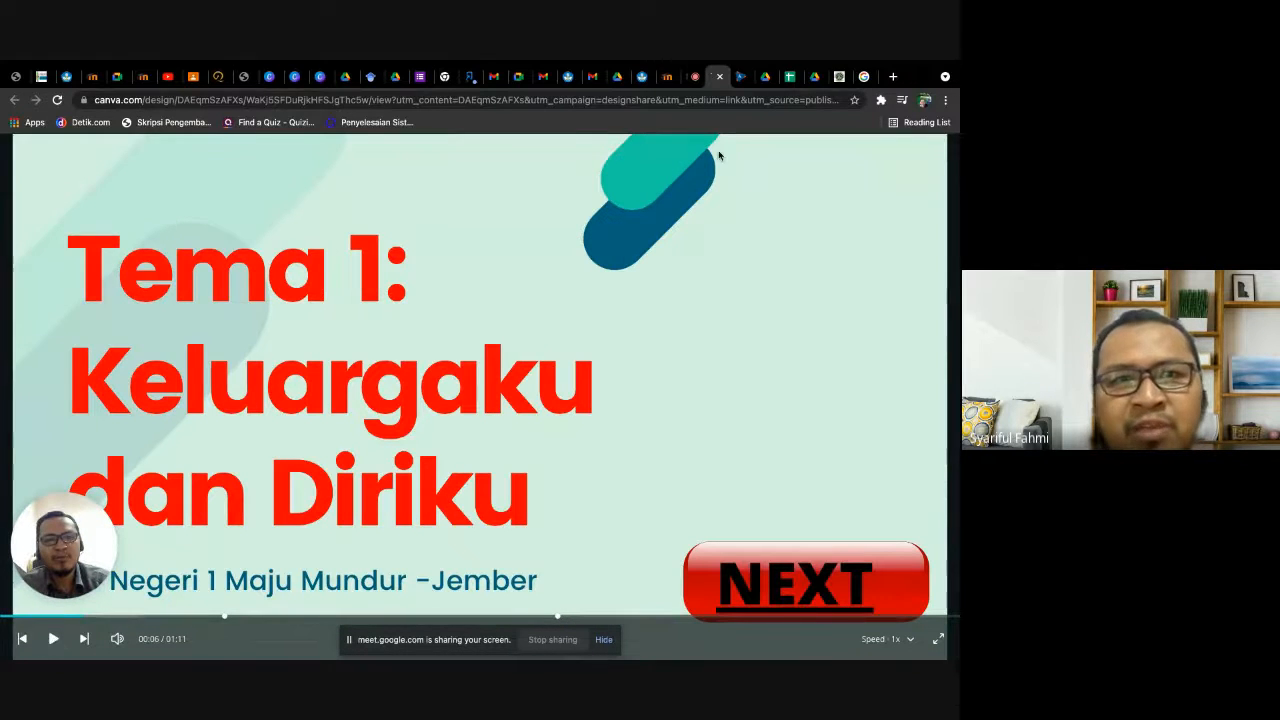
click(720, 77)
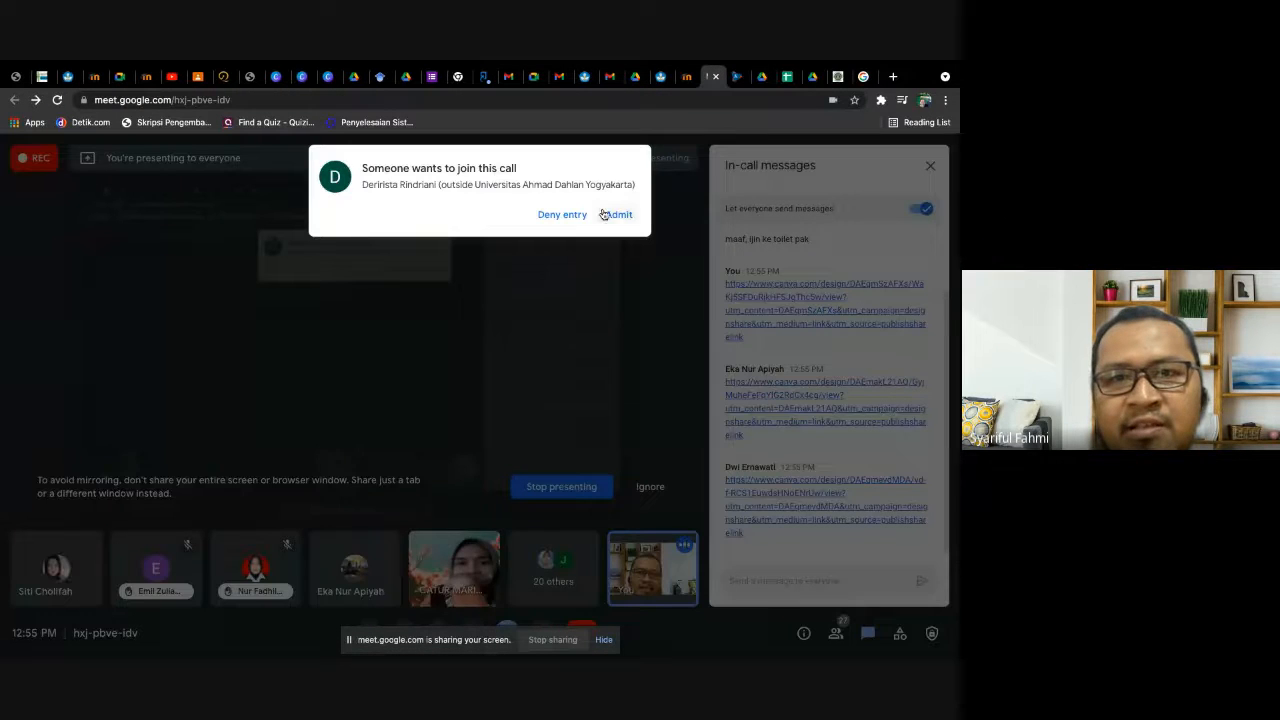
- Admit the waiting participant to the call and preview the first participant-shared Canva link, "Ayo Mengenal Keberagaman di Indonesia!"
click(614, 212)
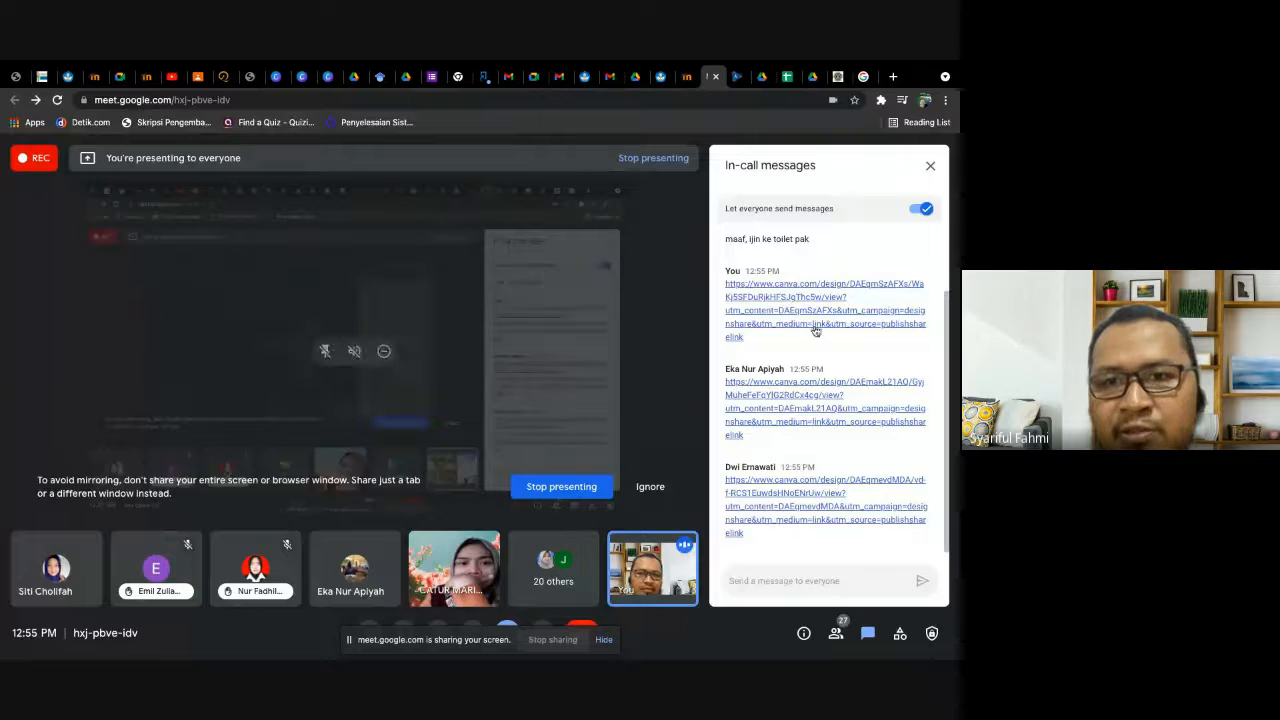
click(783, 396)
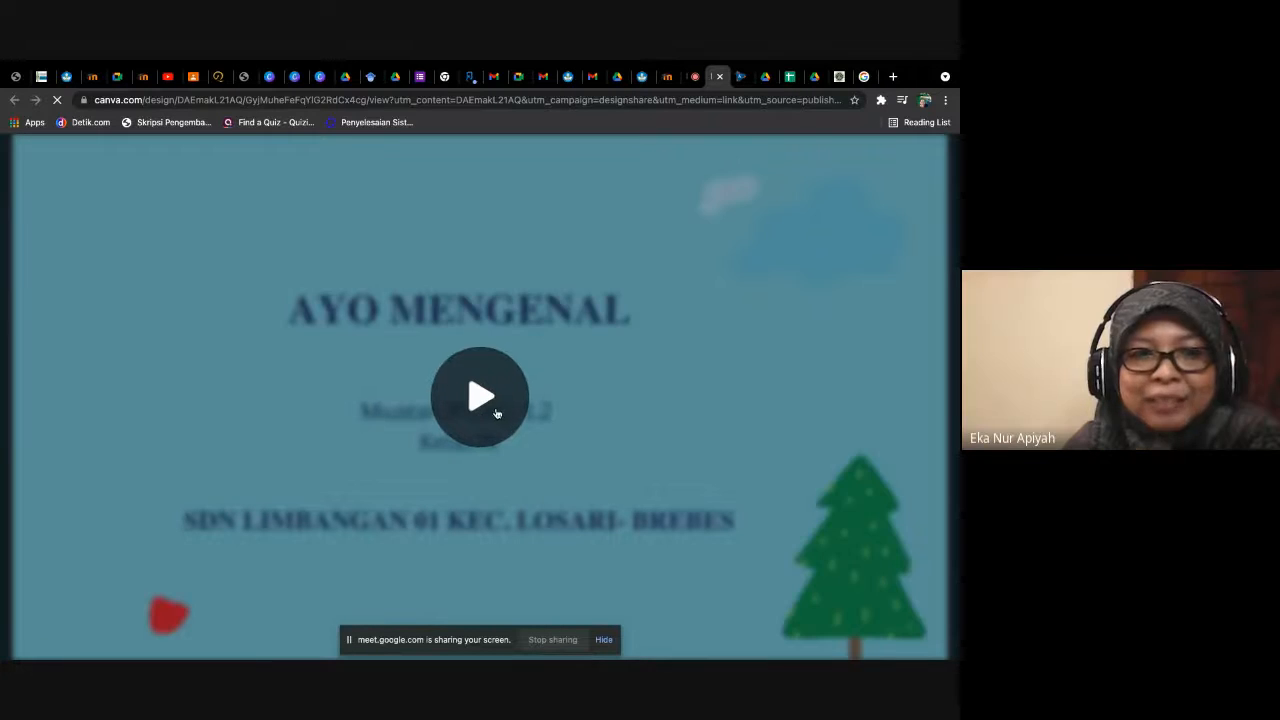
click(478, 405)
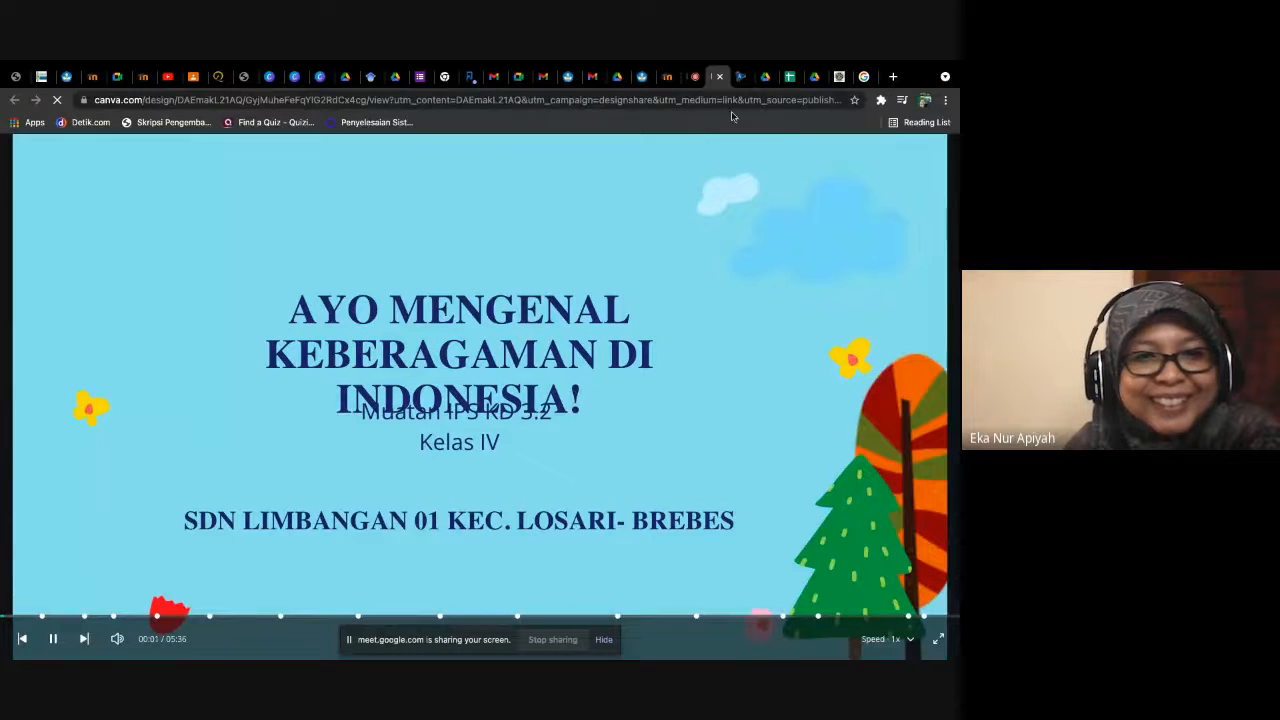
click(719, 77)
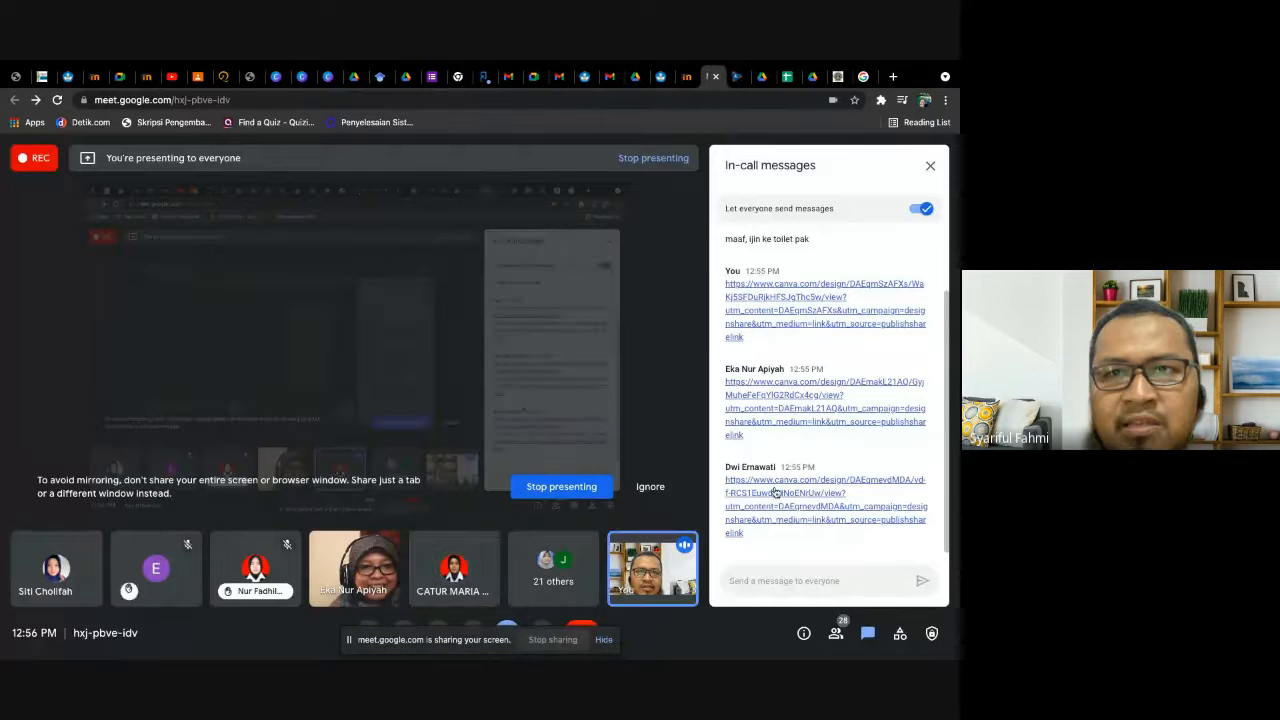
- Page through the slides of the second participant's shared Canva presentation, opened from its chat link, and close it
click(782, 506)
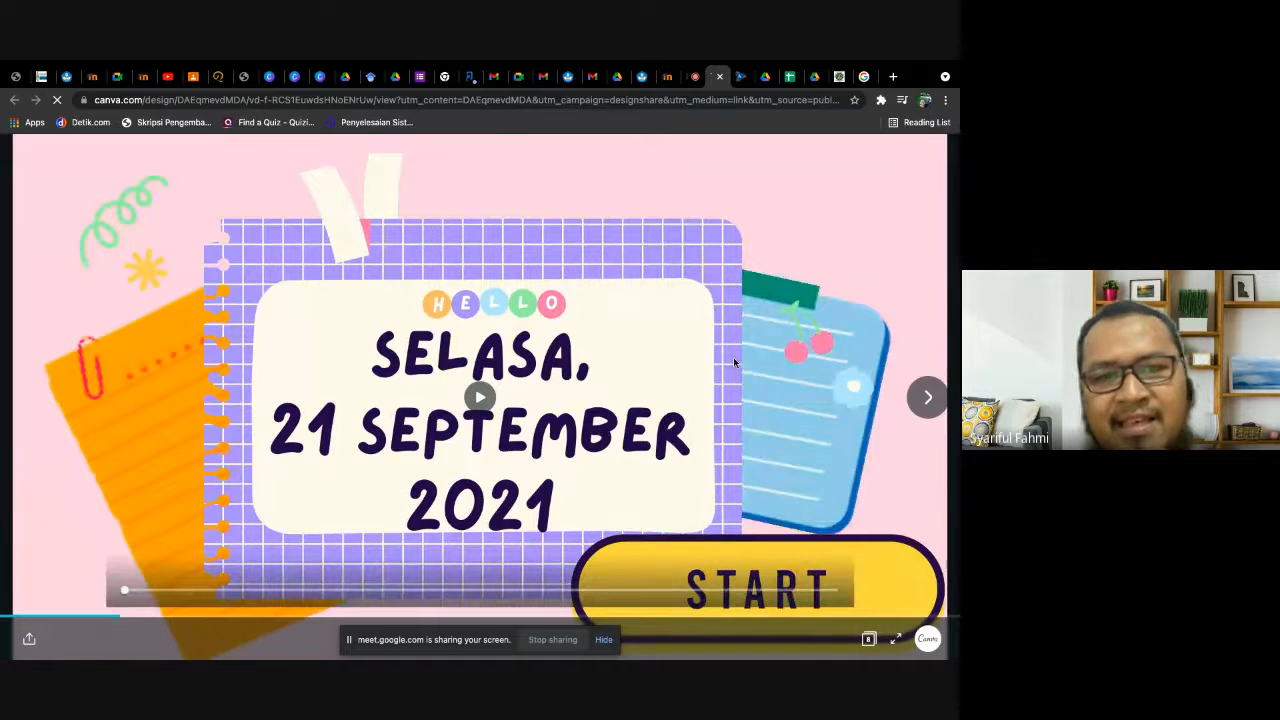
click(929, 412)
click(927, 398)
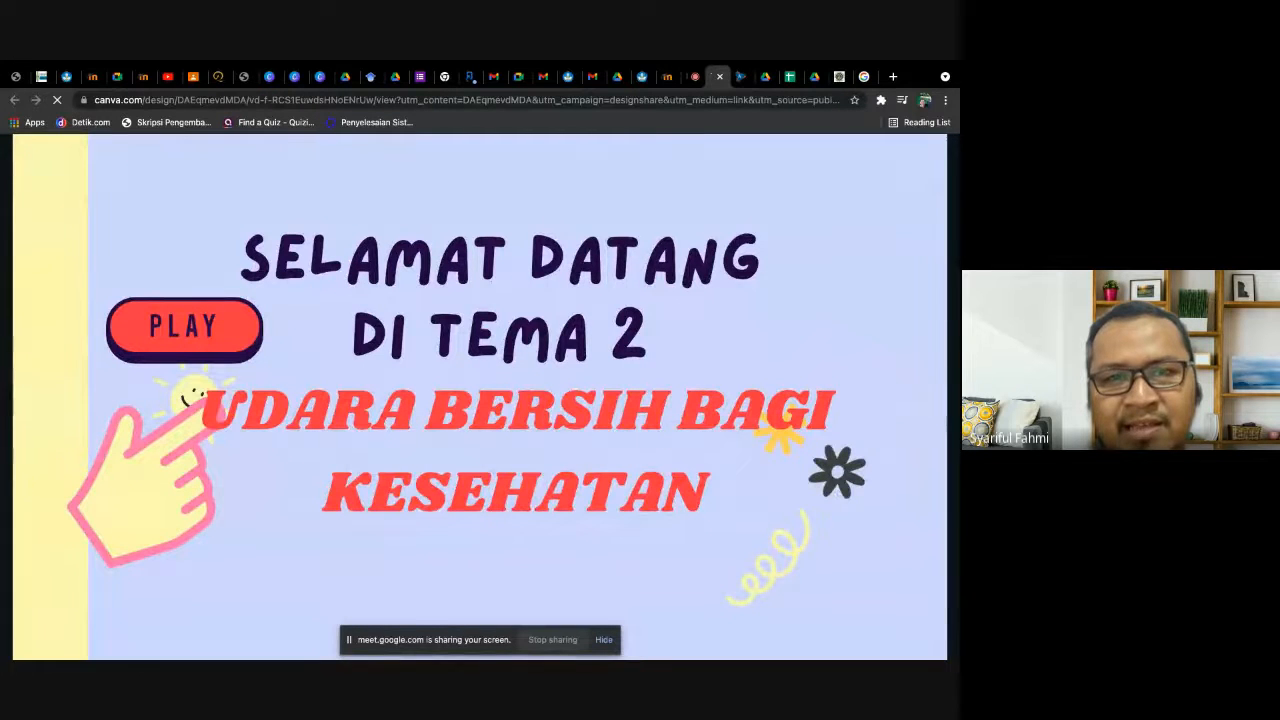
mouse_move(928, 398)
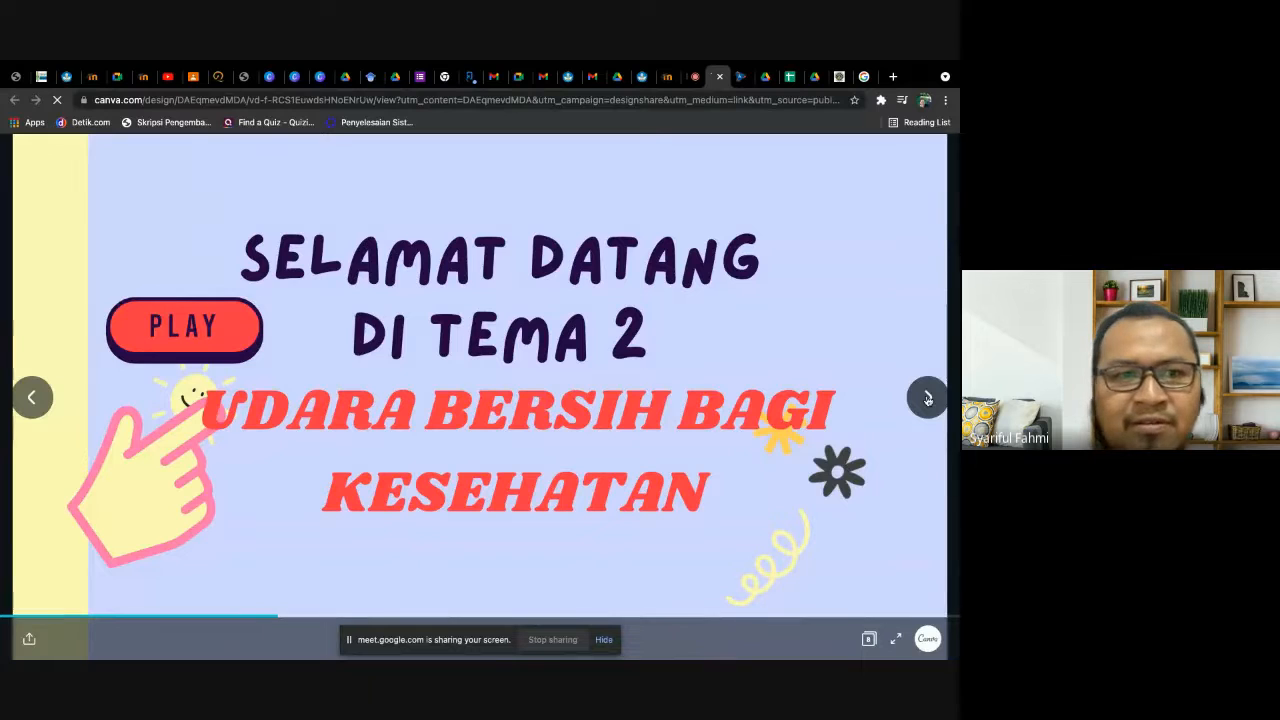
click(928, 398)
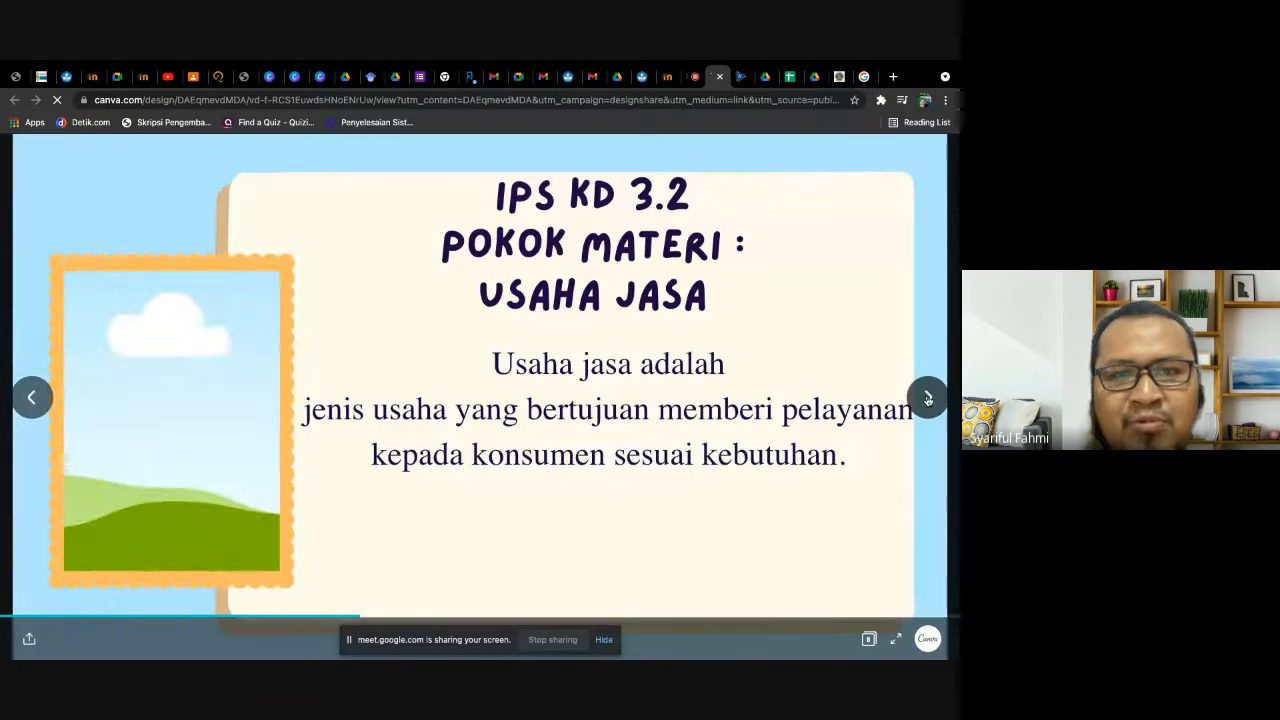
click(927, 400)
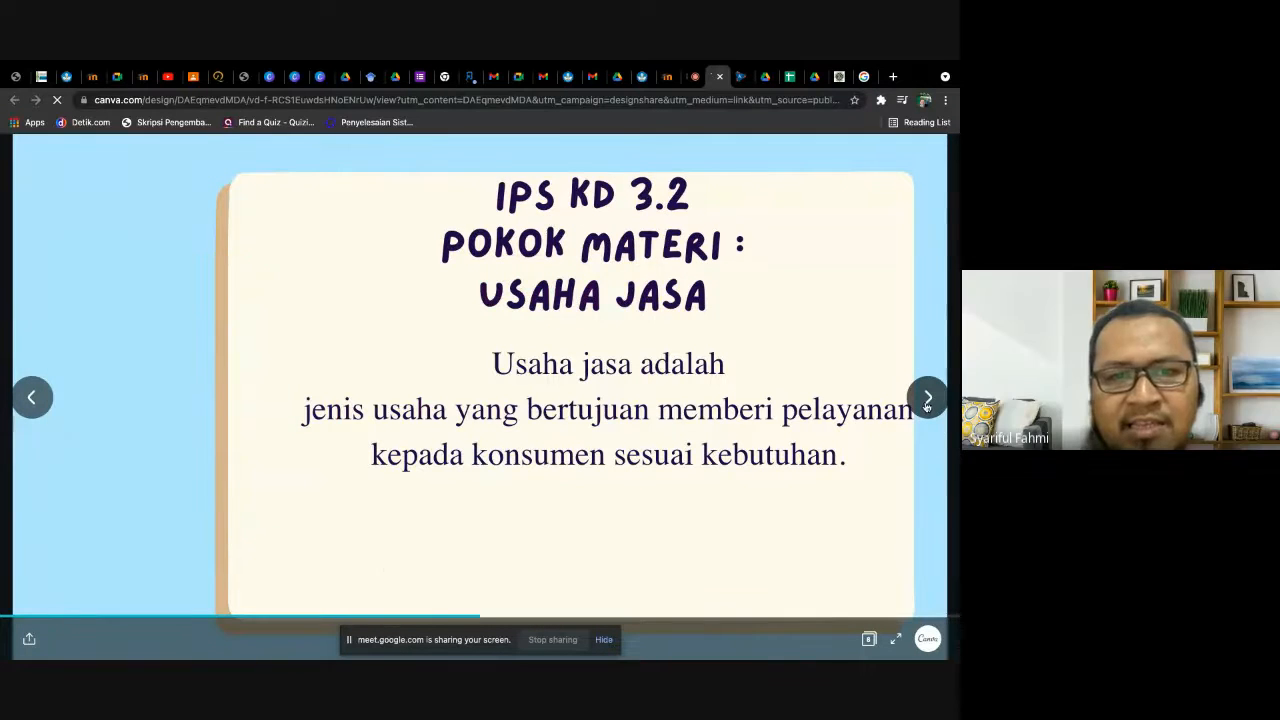
click(927, 400)
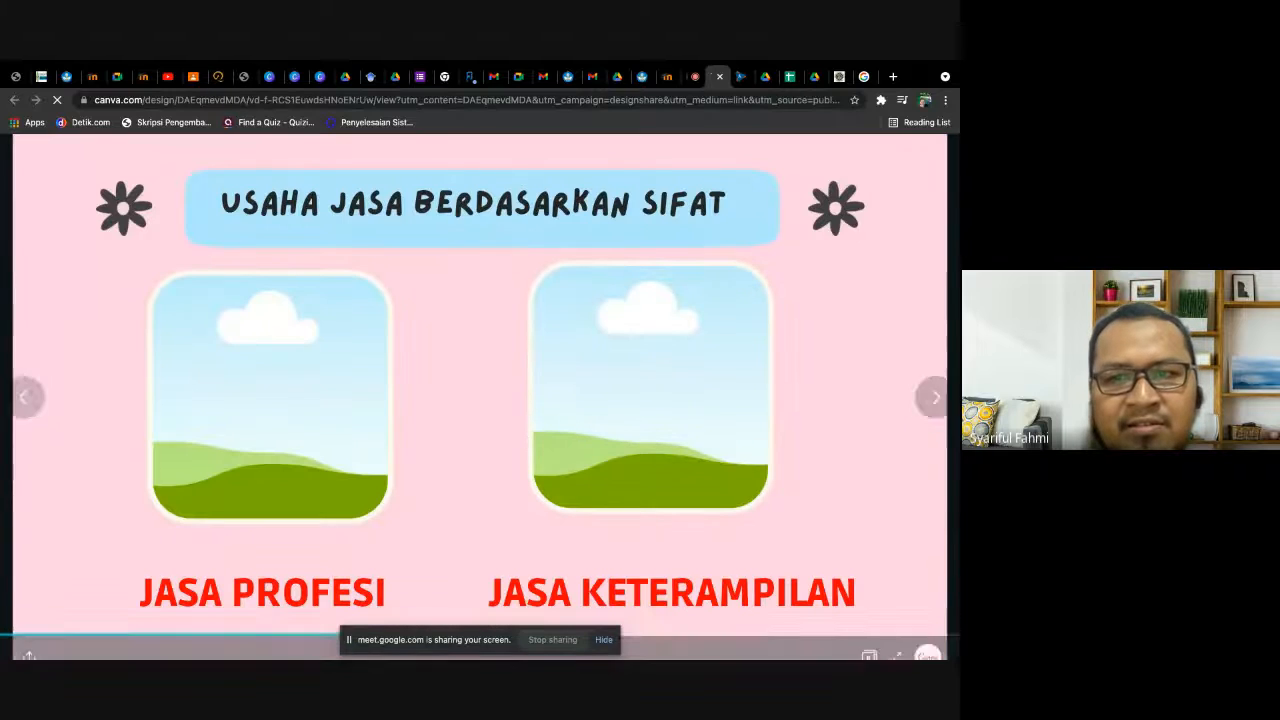
click(927, 400)
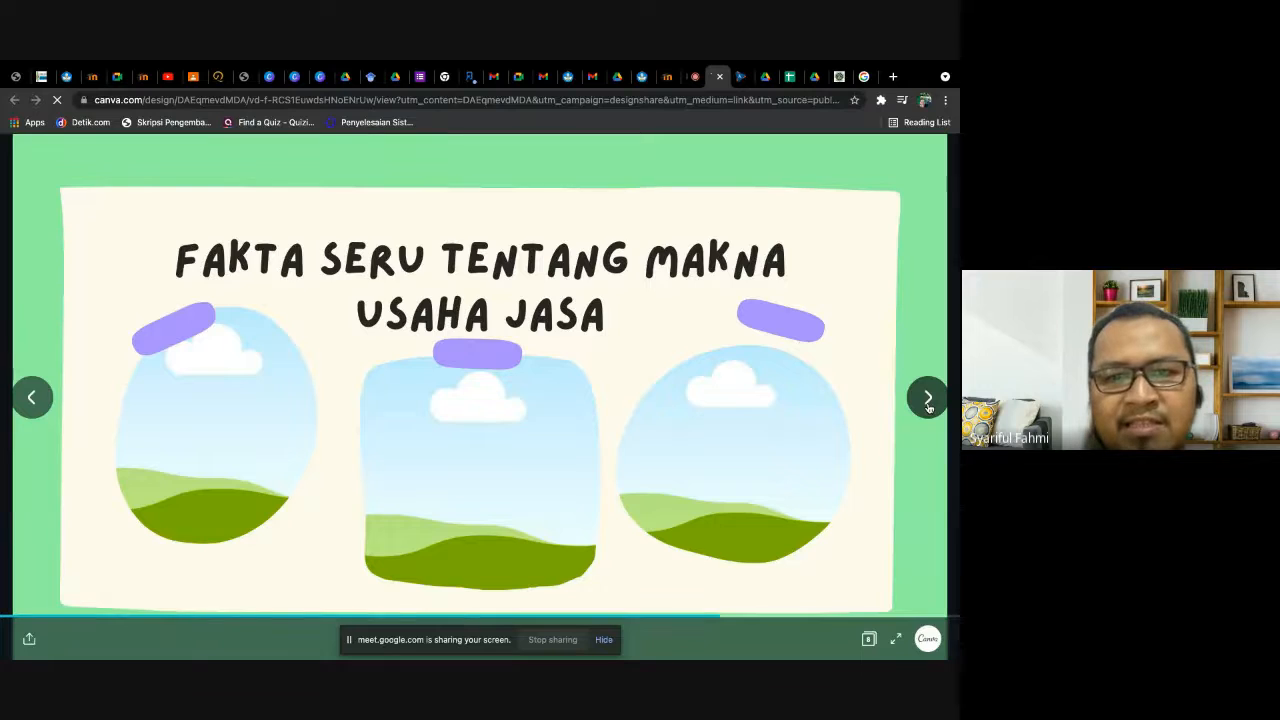
click(927, 400)
click(927, 400)
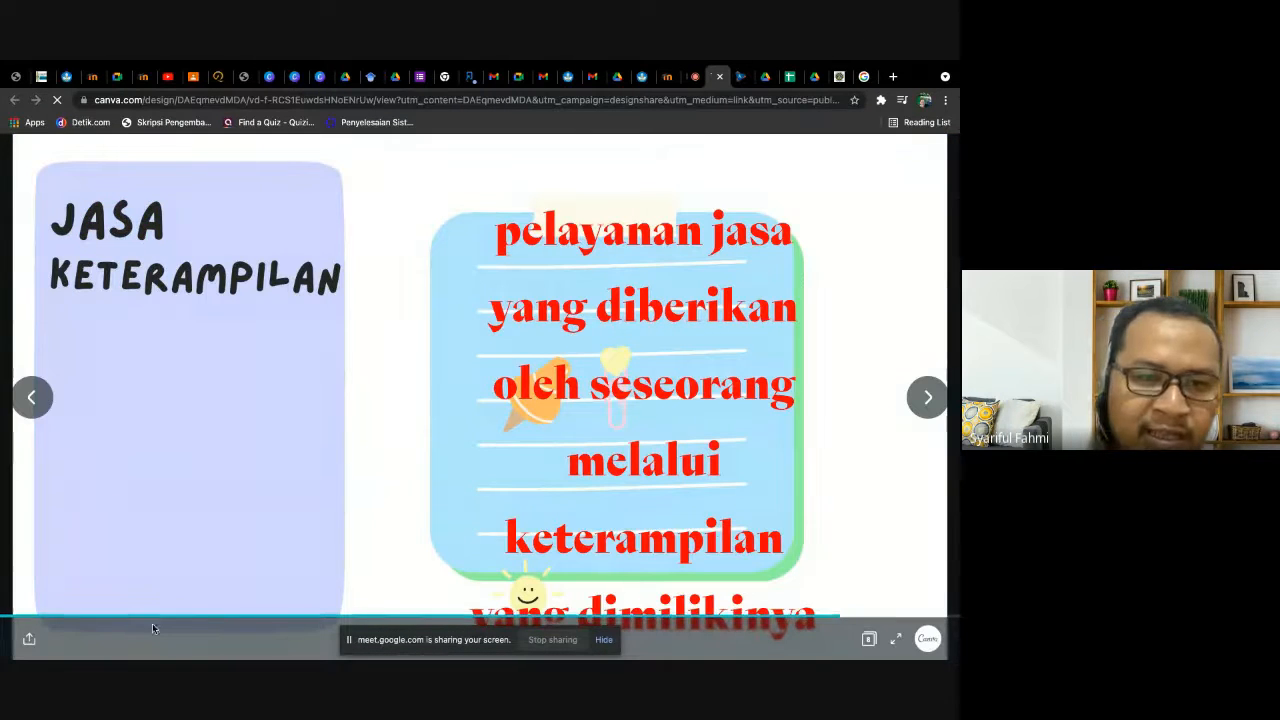
click(719, 77)
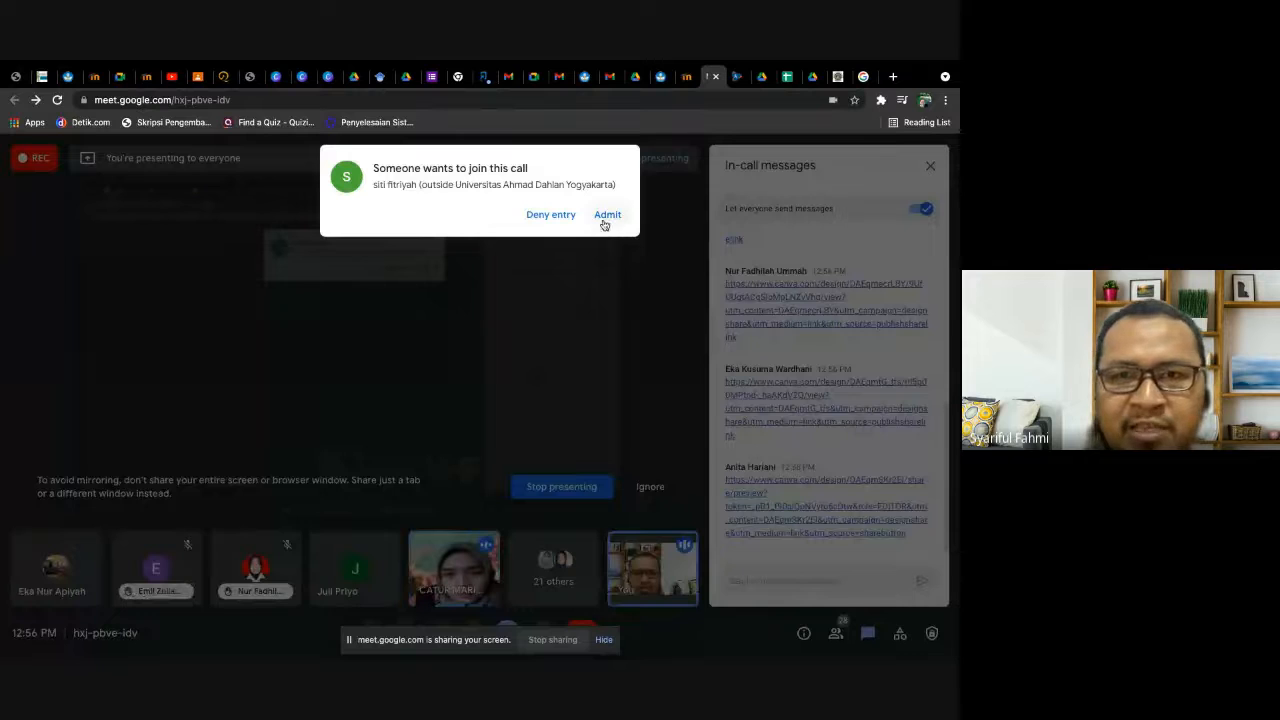
- Admit the next waiting participant to the call and look through the newer design links in the chat
click(607, 215)
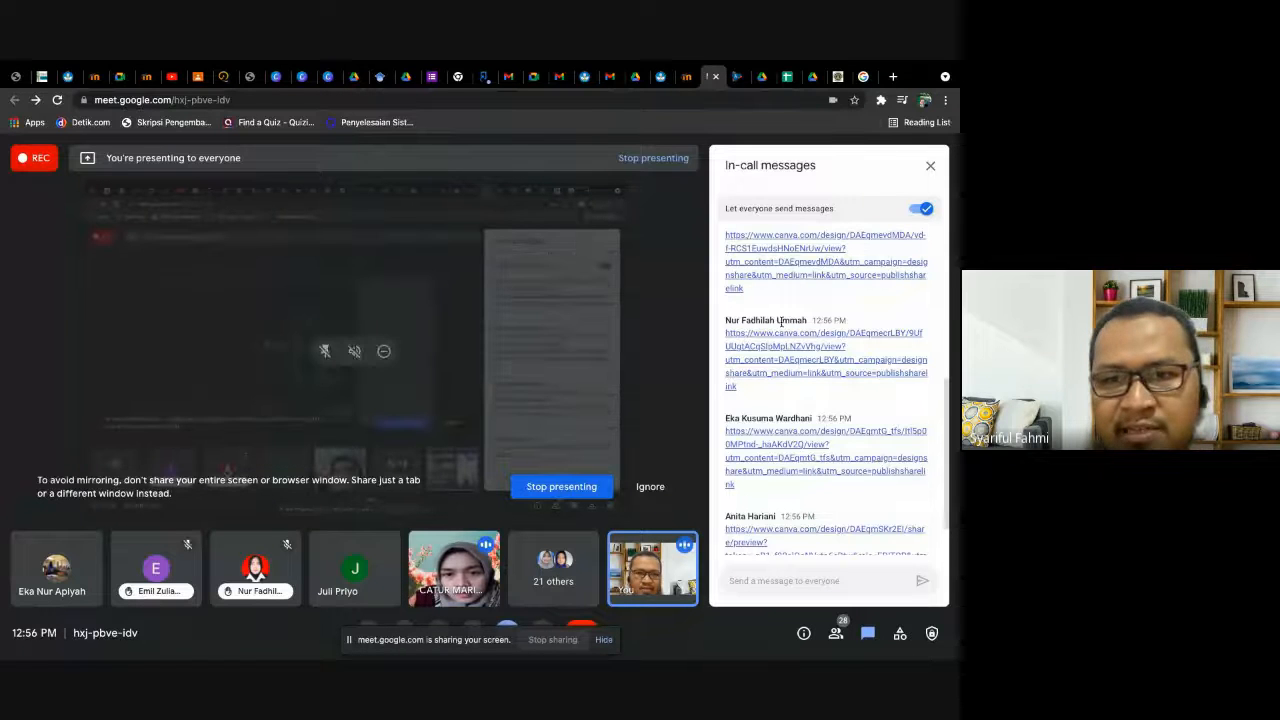
scroll(826, 490, down, 2)
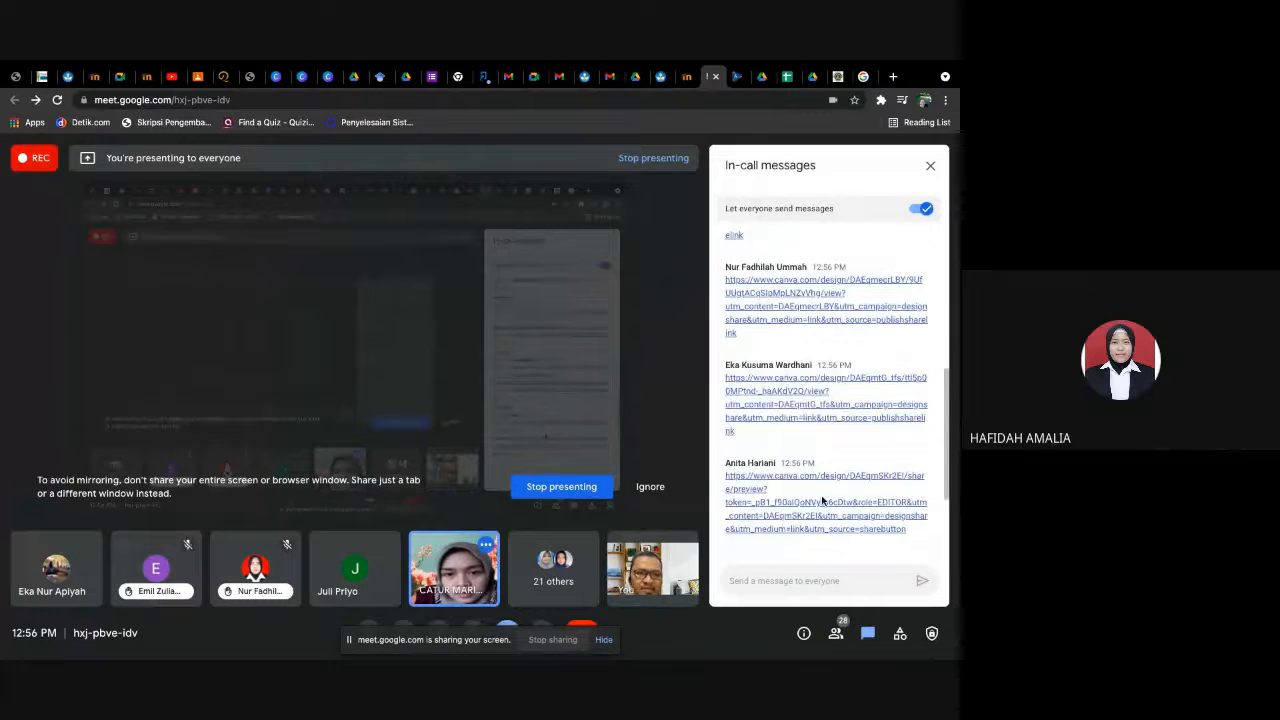
scroll(822, 502, down, 1)
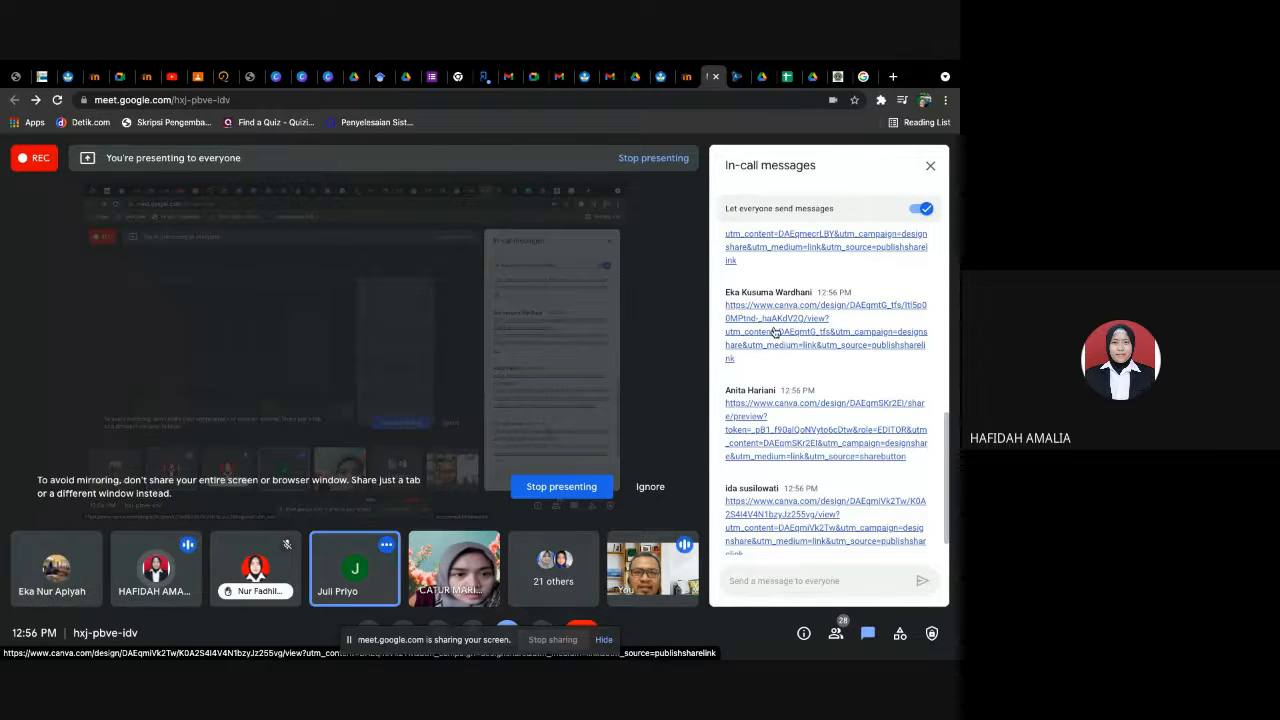
- Switch to Canva's list of all designs, open the Masjid Quba design to view it, and return to the Canva home page
click(326, 78)
click(299, 78)
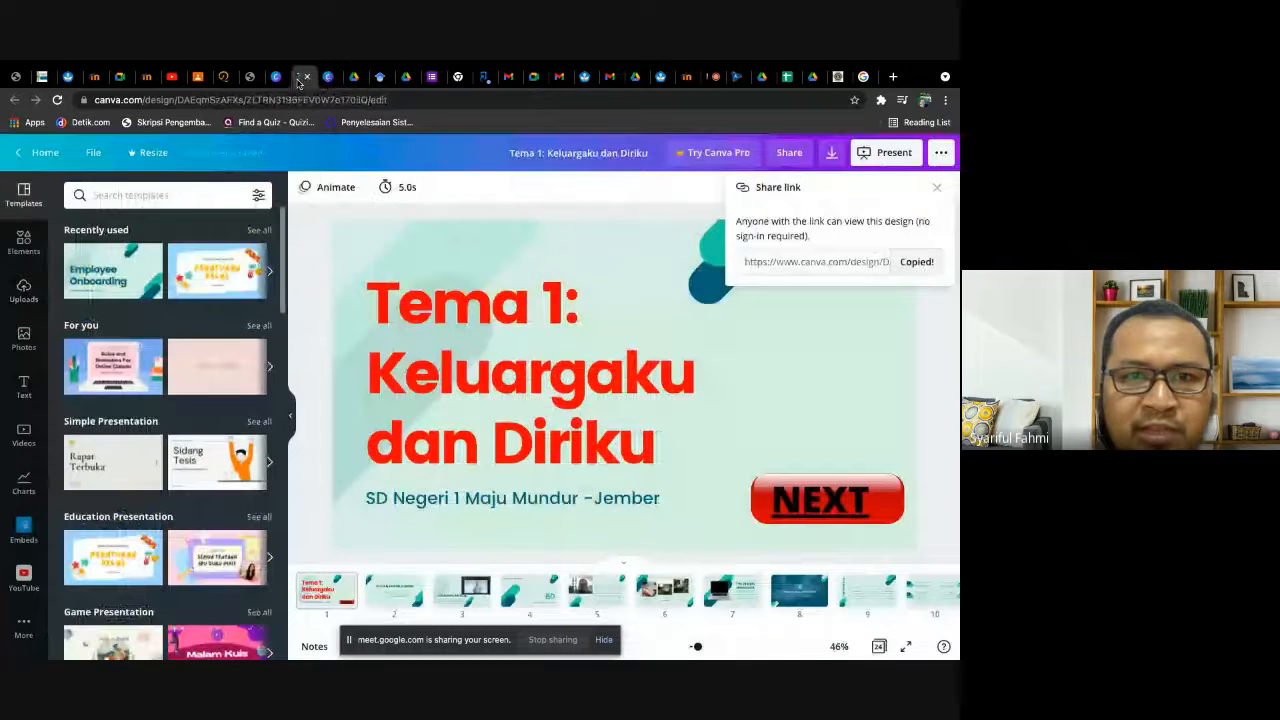
click(277, 78)
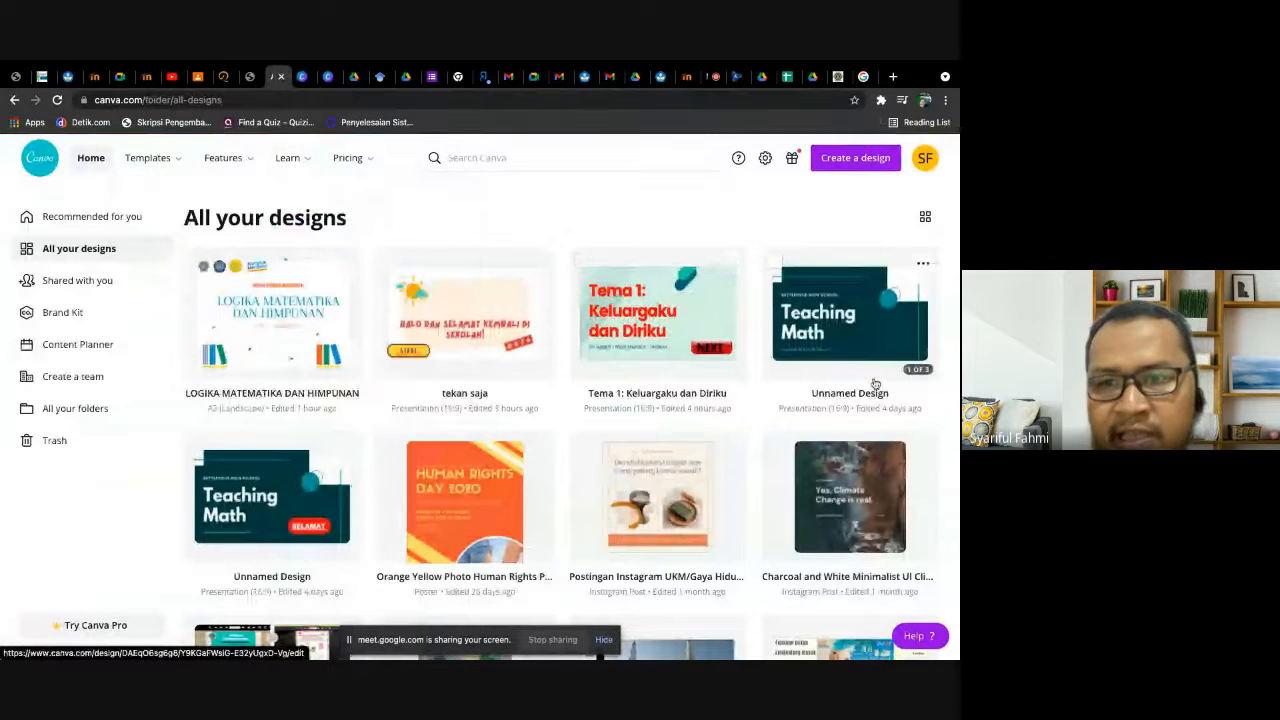
scroll(828, 443, down, 3)
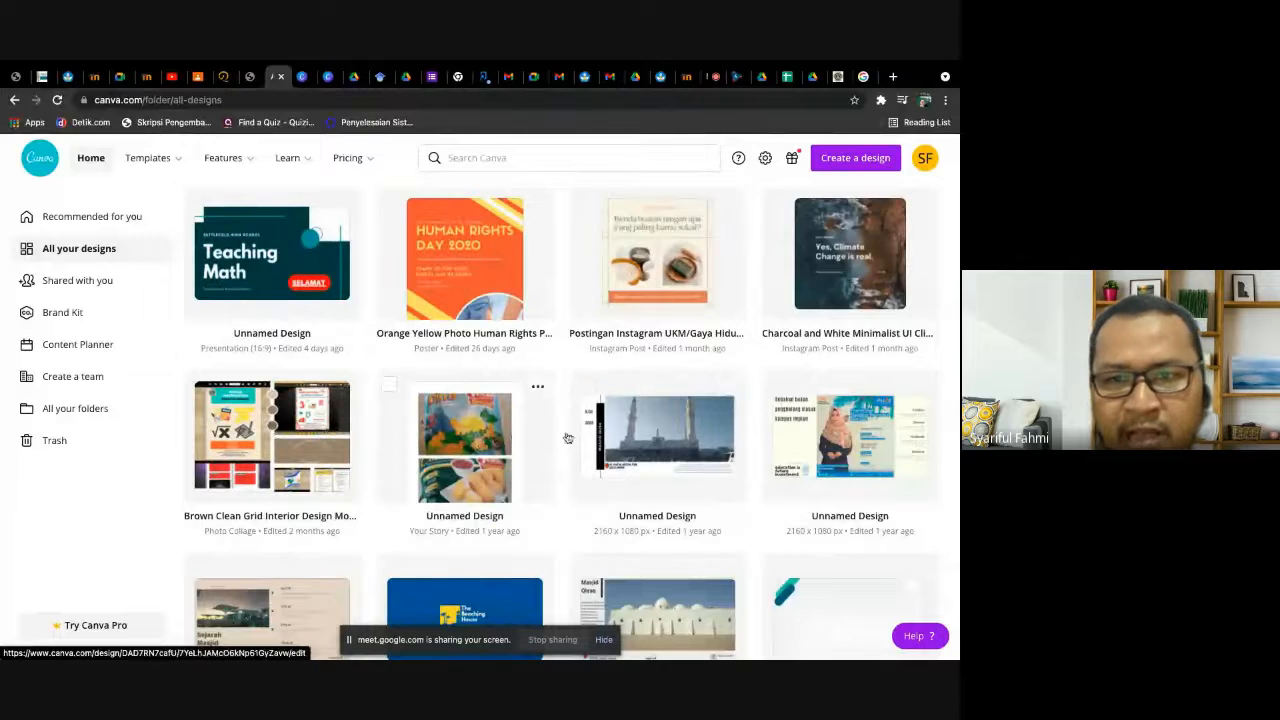
click(646, 443)
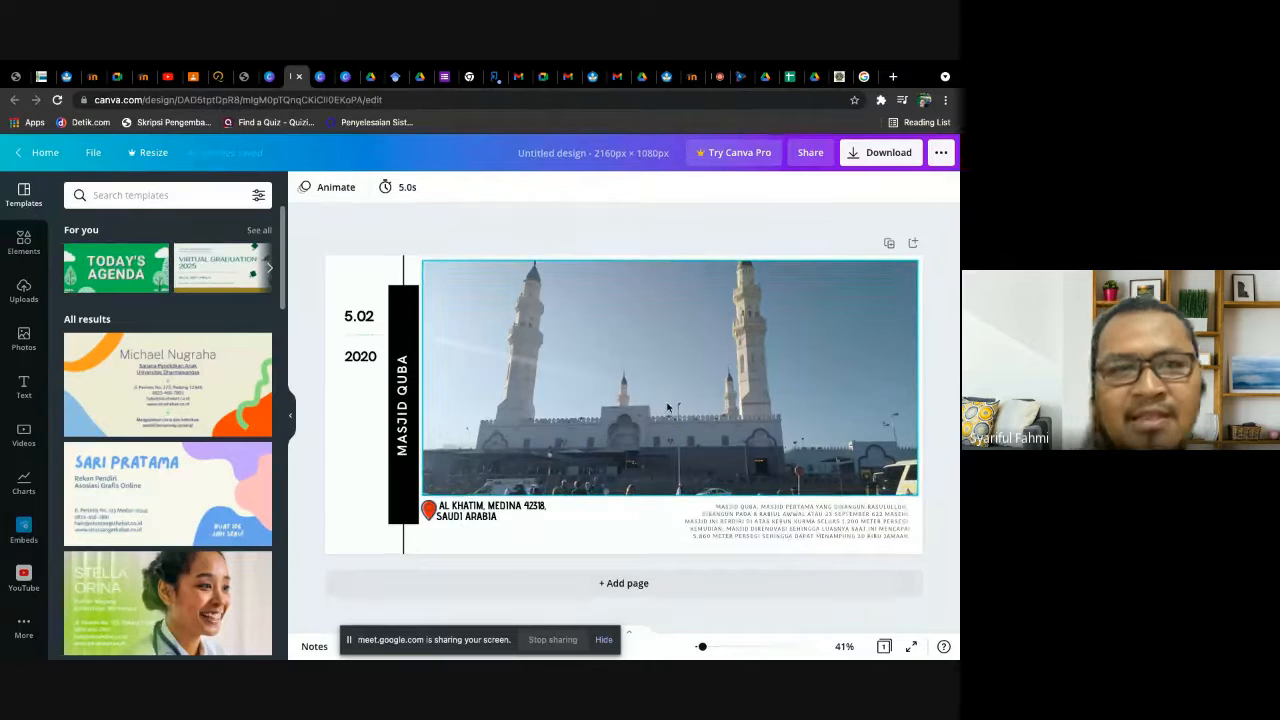
click(44, 153)
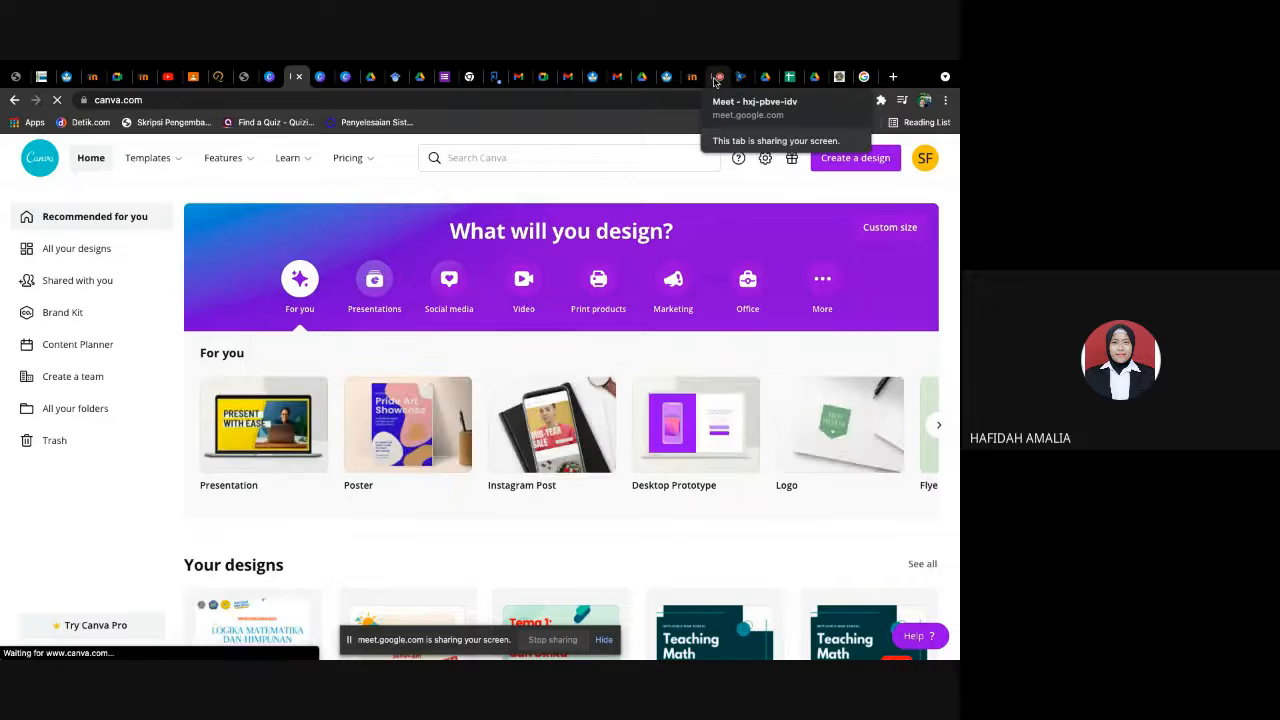
- Switch back to the Google Meet call and admit all the people waiting to join
click(714, 80)
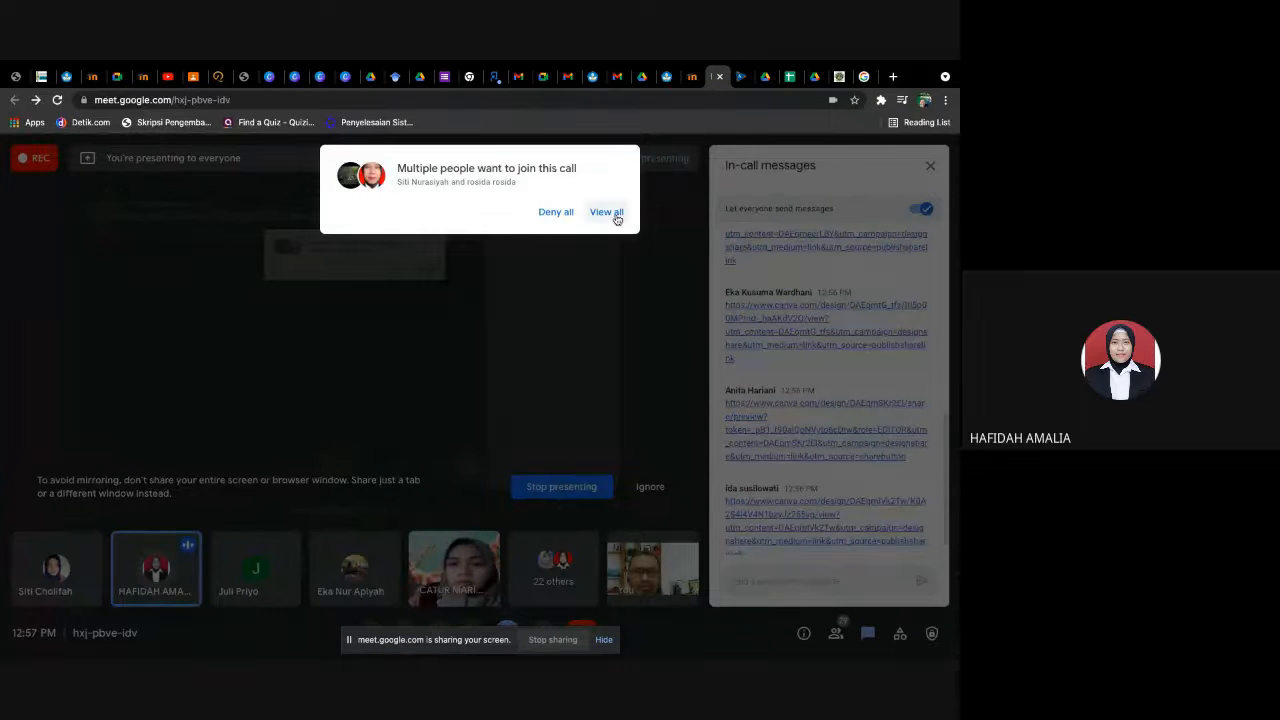
click(616, 214)
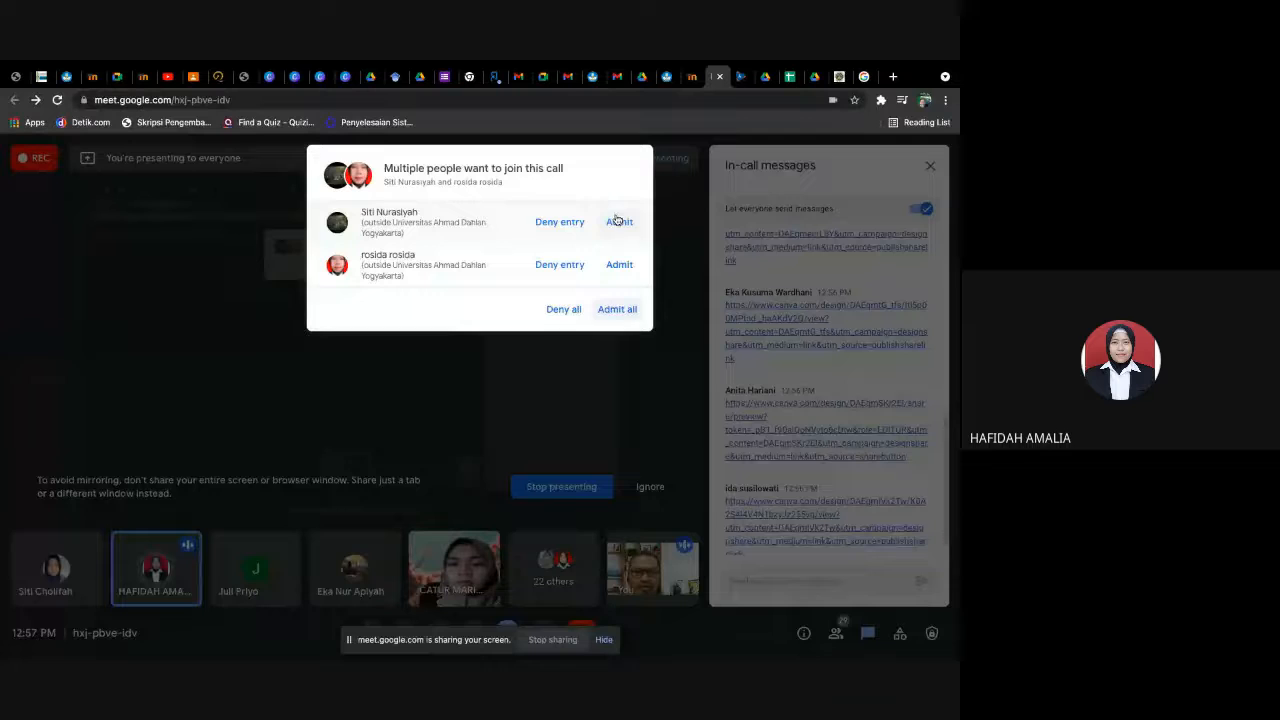
click(617, 310)
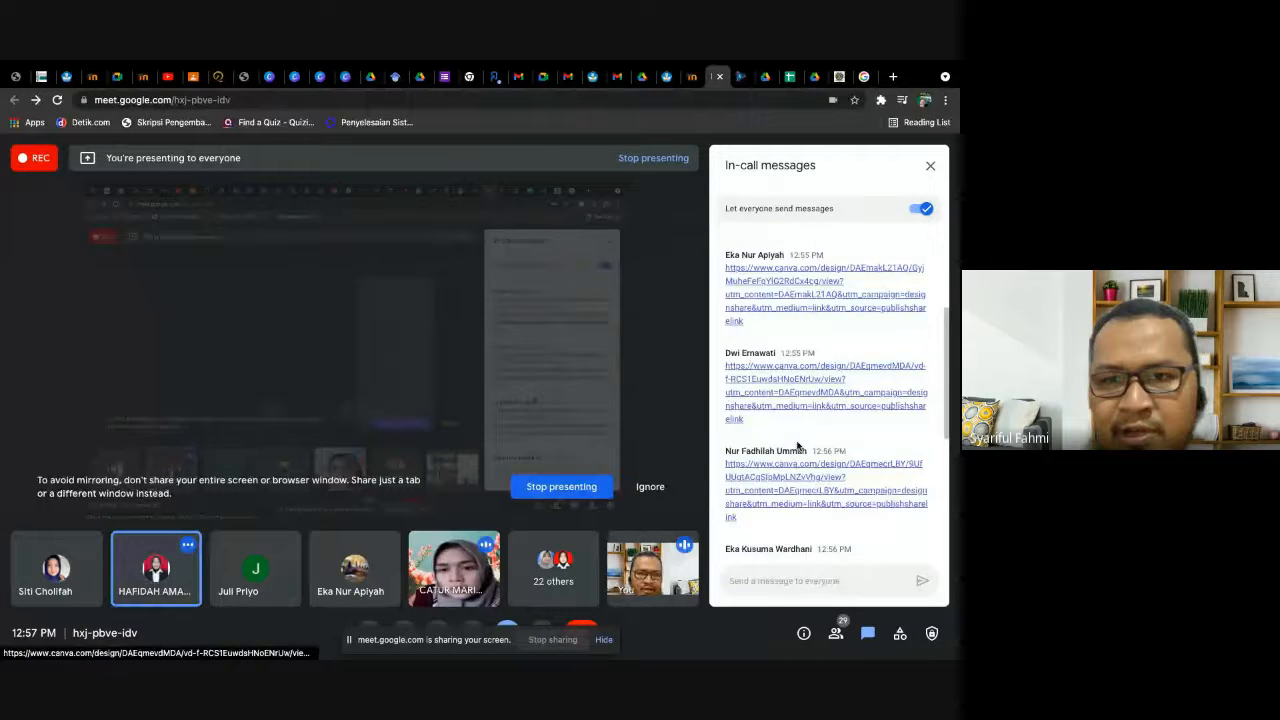
- Admit everyone waiting to join the Google Meet call, including the latest requester, and stop presenting the screen
scroll(797, 446, down, 3)
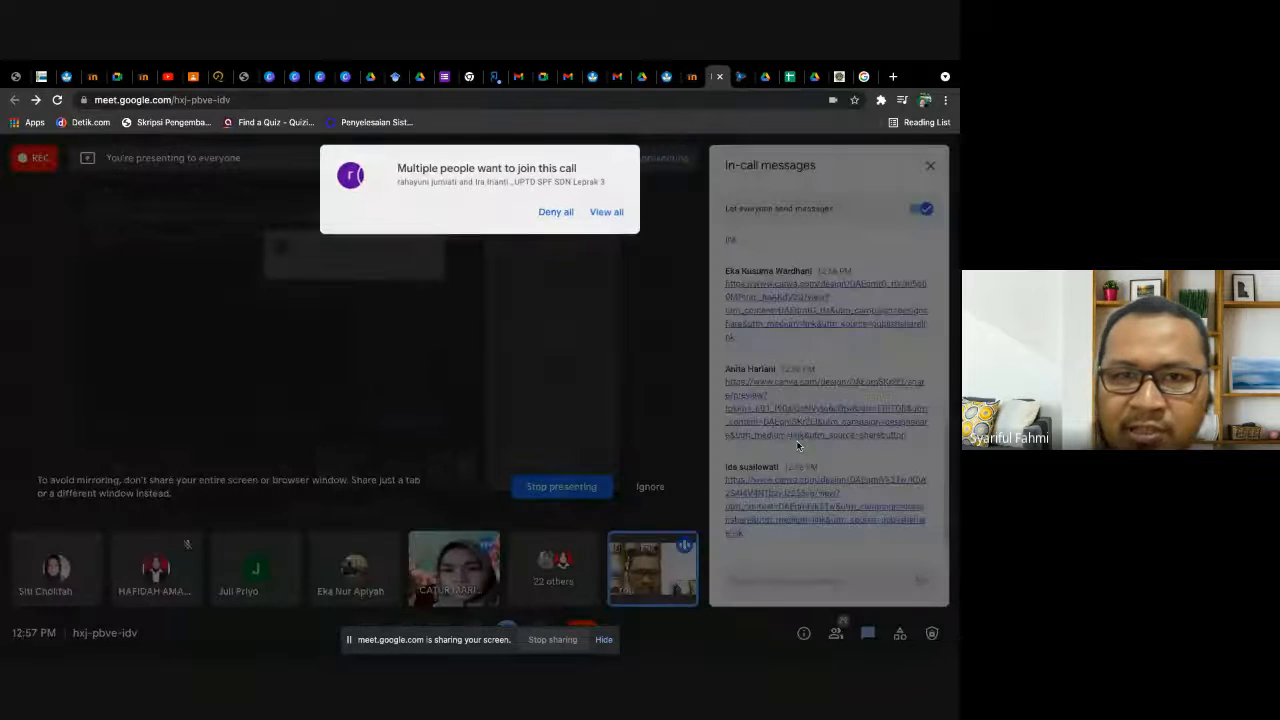
click(606, 212)
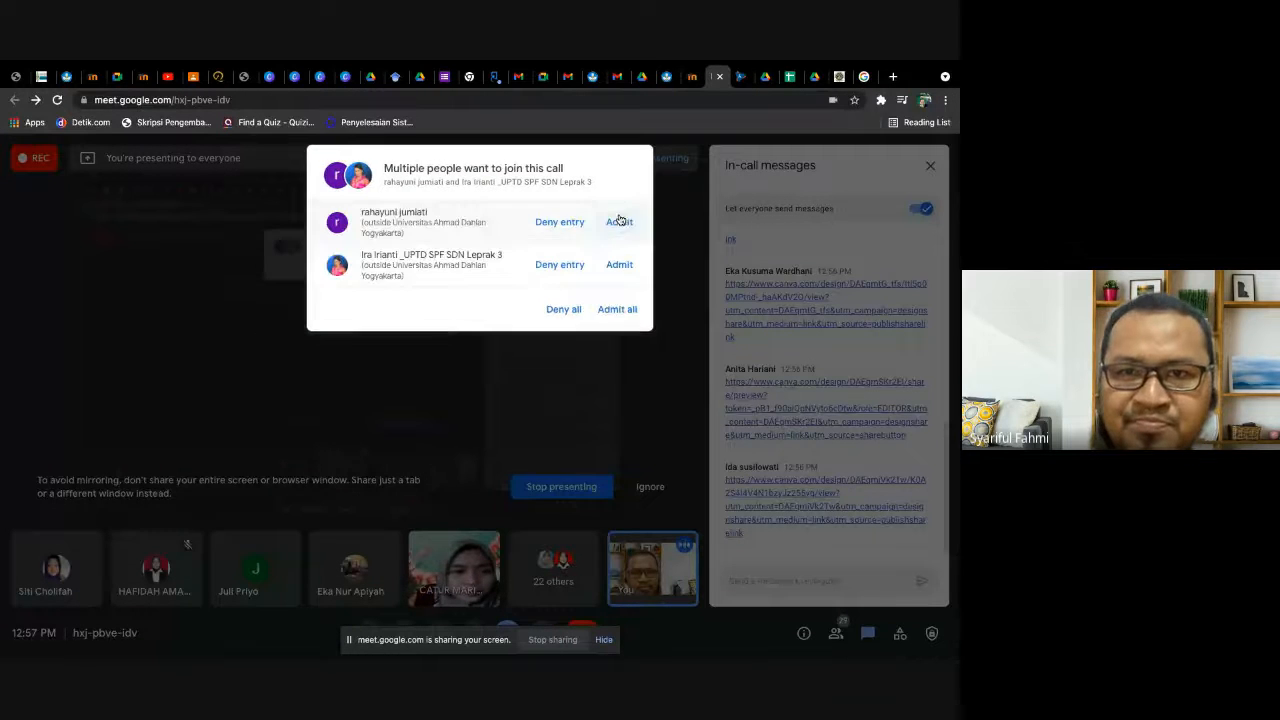
click(620, 312)
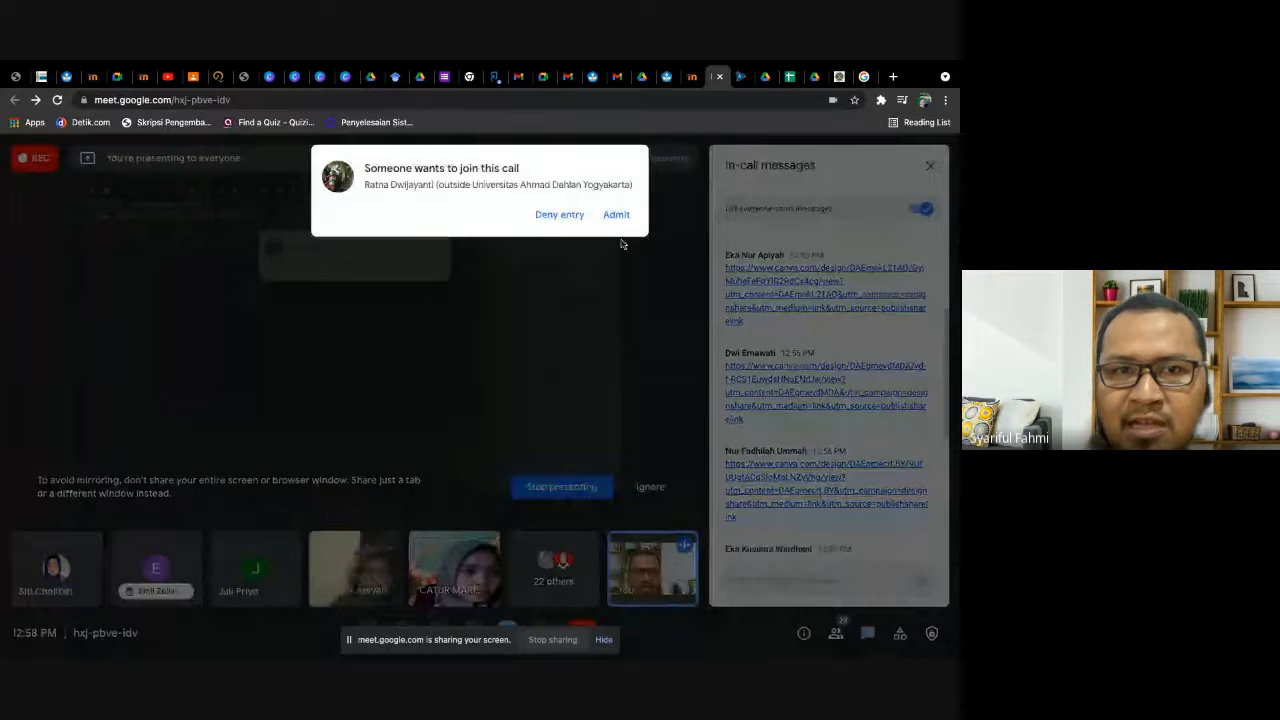
click(616, 216)
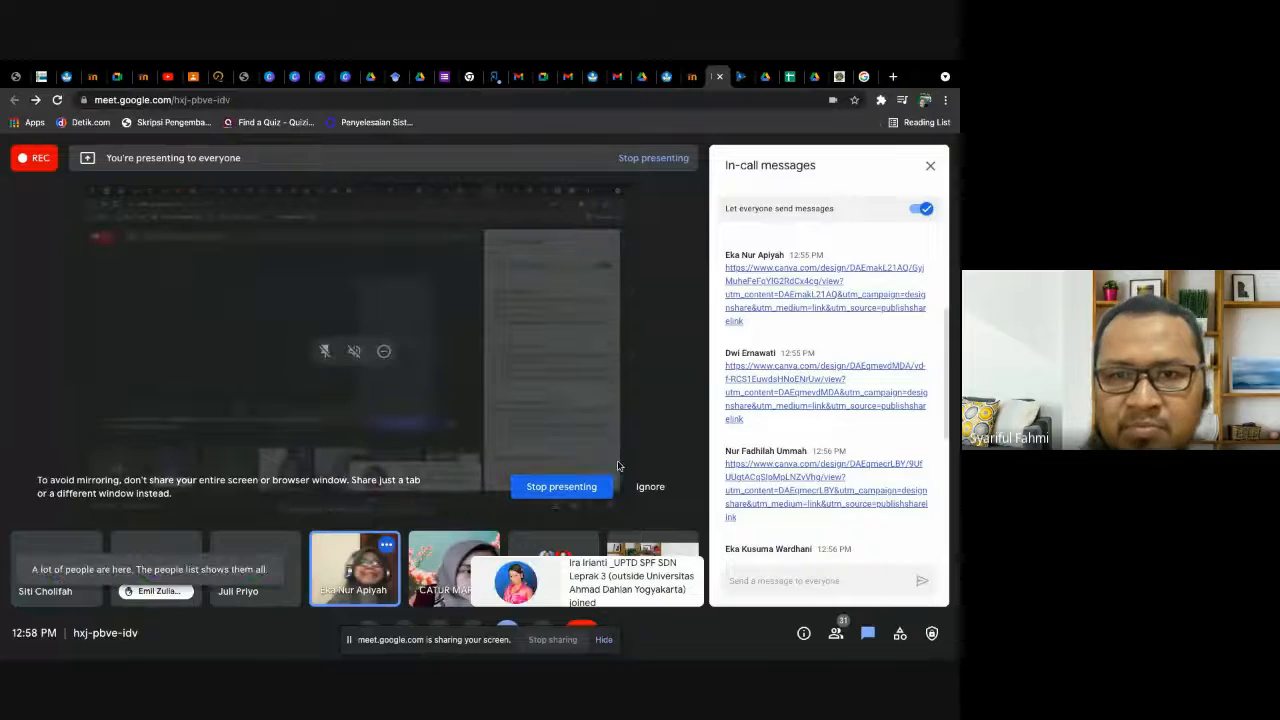
click(587, 488)
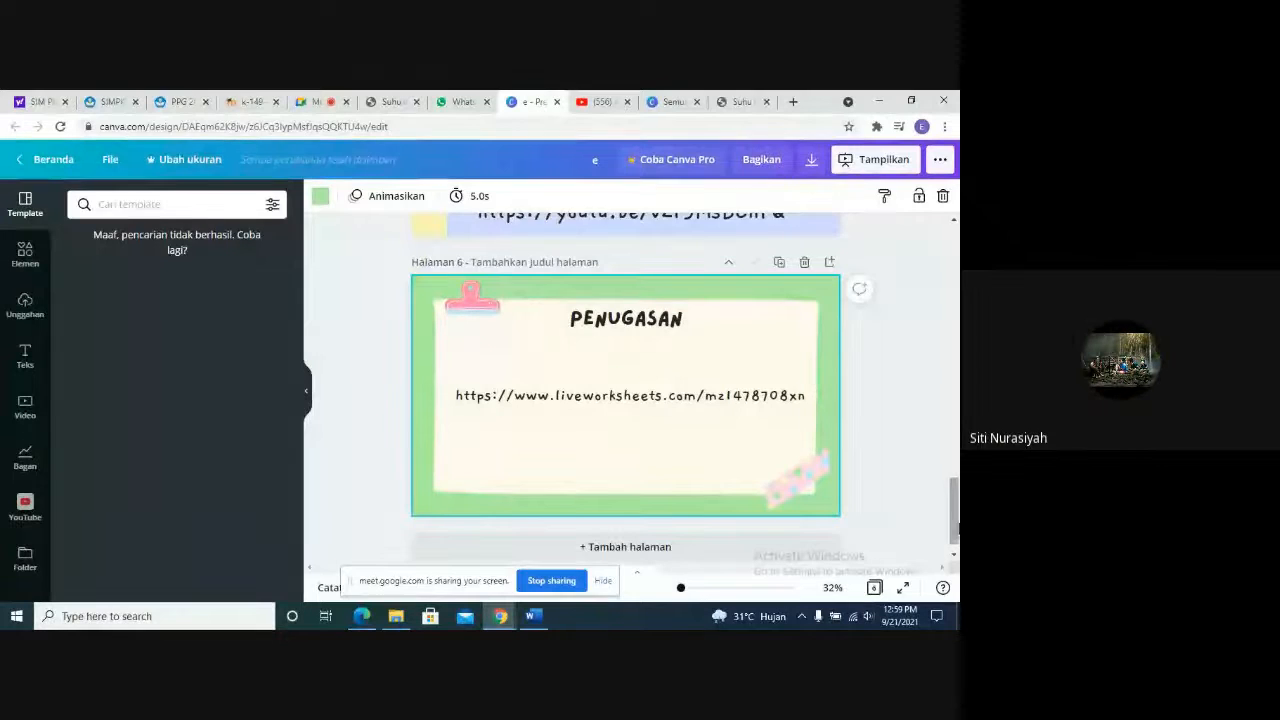
- Look through the Canva presentation from the cover slide "Media Pembelajaran Tematik Berbasis TIK" down to the Penugasan slide
drag(953, 508, 958, 261)
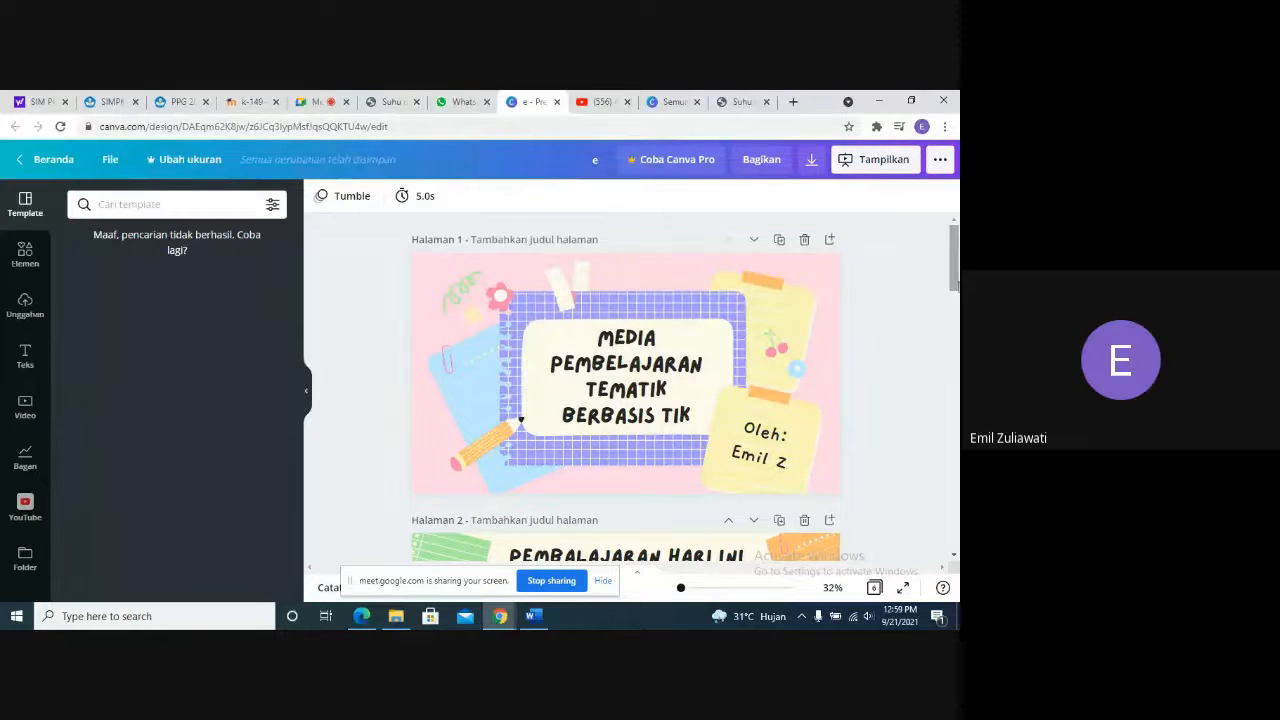
drag(957, 274, 957, 278)
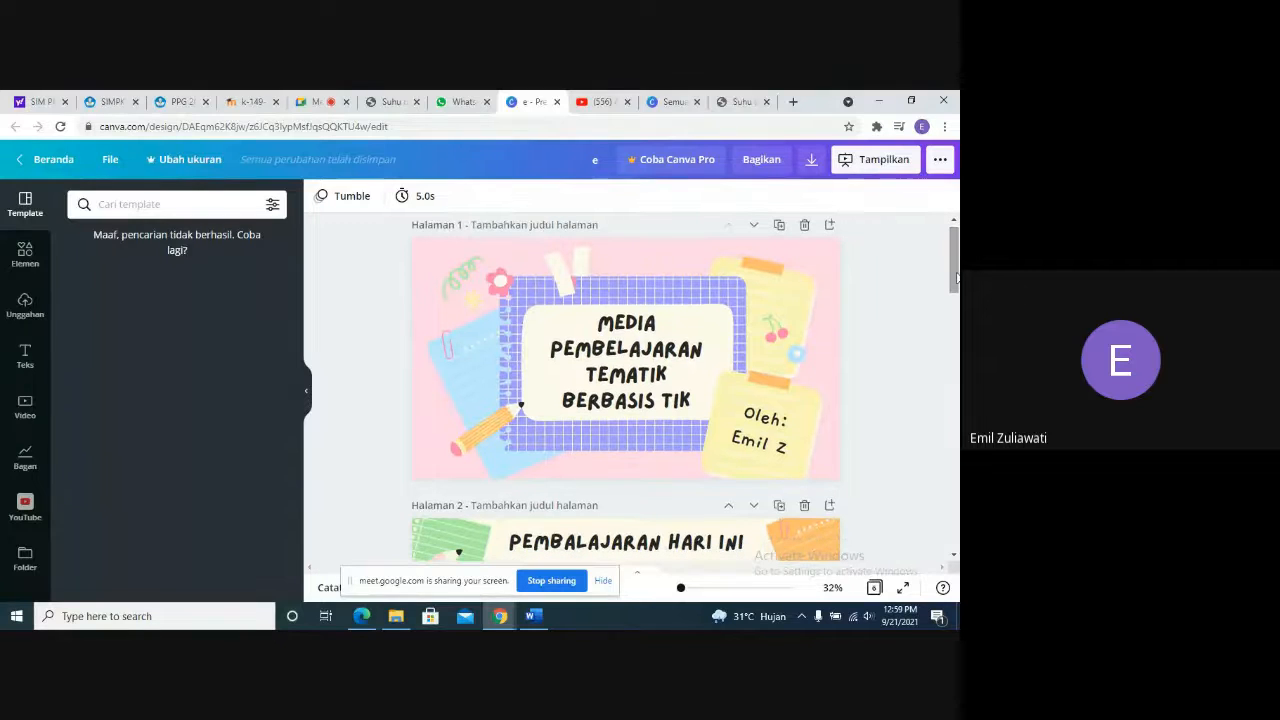
click(958, 314)
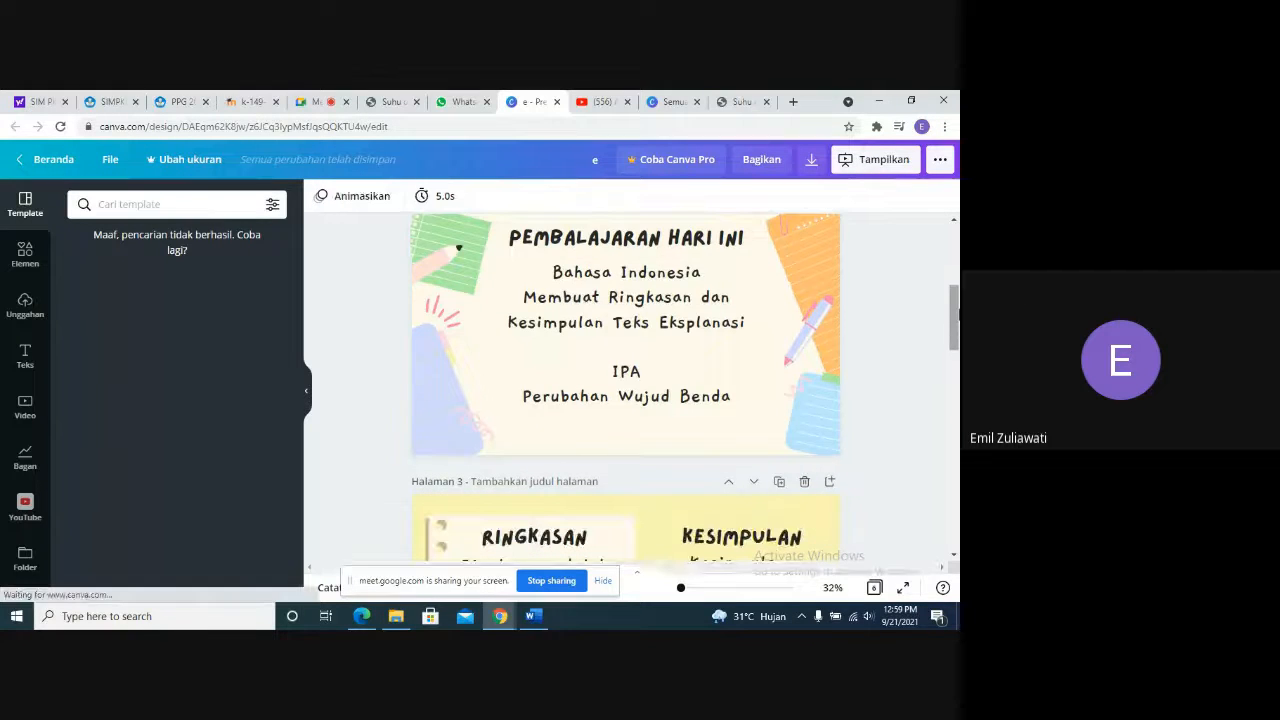
mouse_move(958, 314)
mouse_down()
mouse_move(958, 293)
mouse_move(958, 304)
mouse_up()
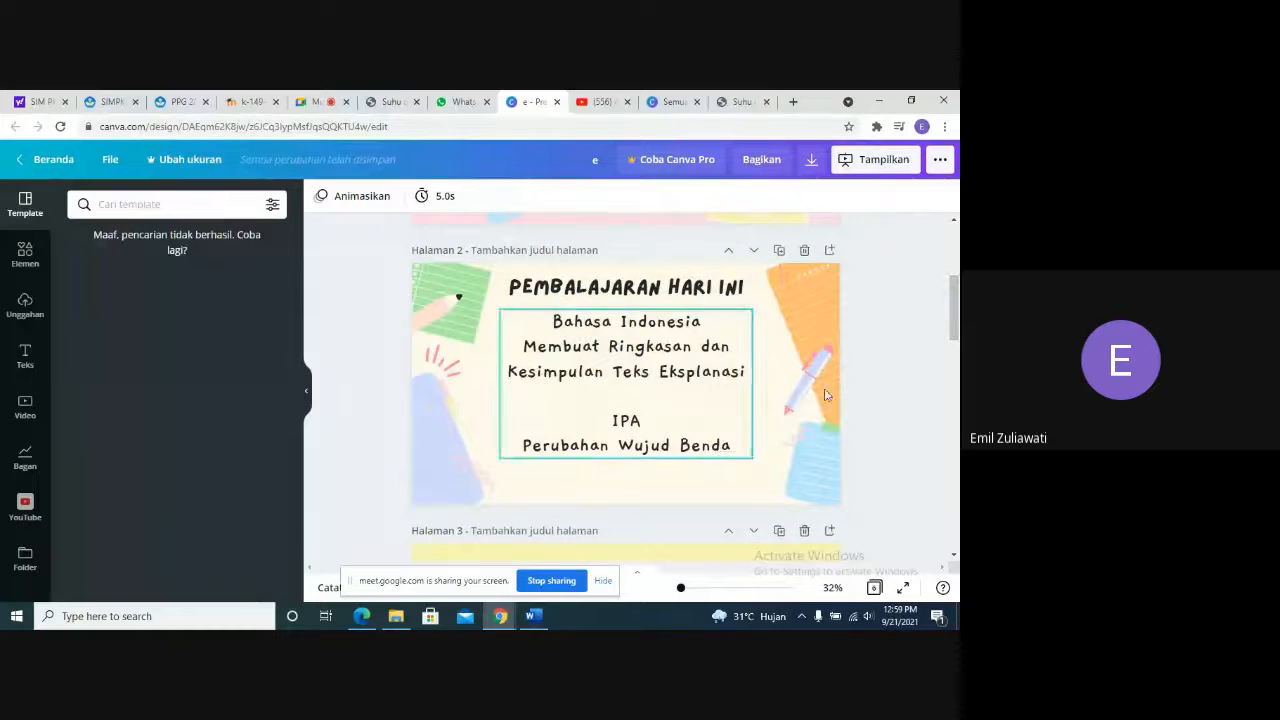
scroll(620, 330, down, 3)
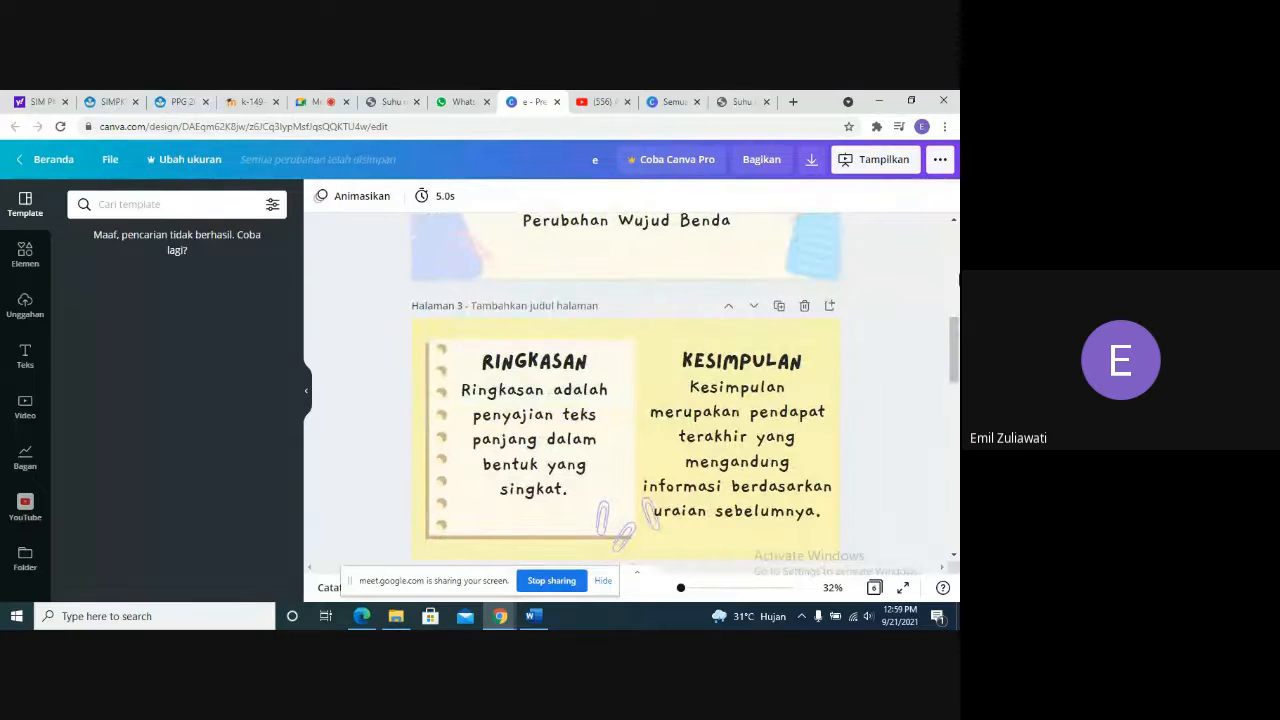
drag(958, 335, 958, 451)
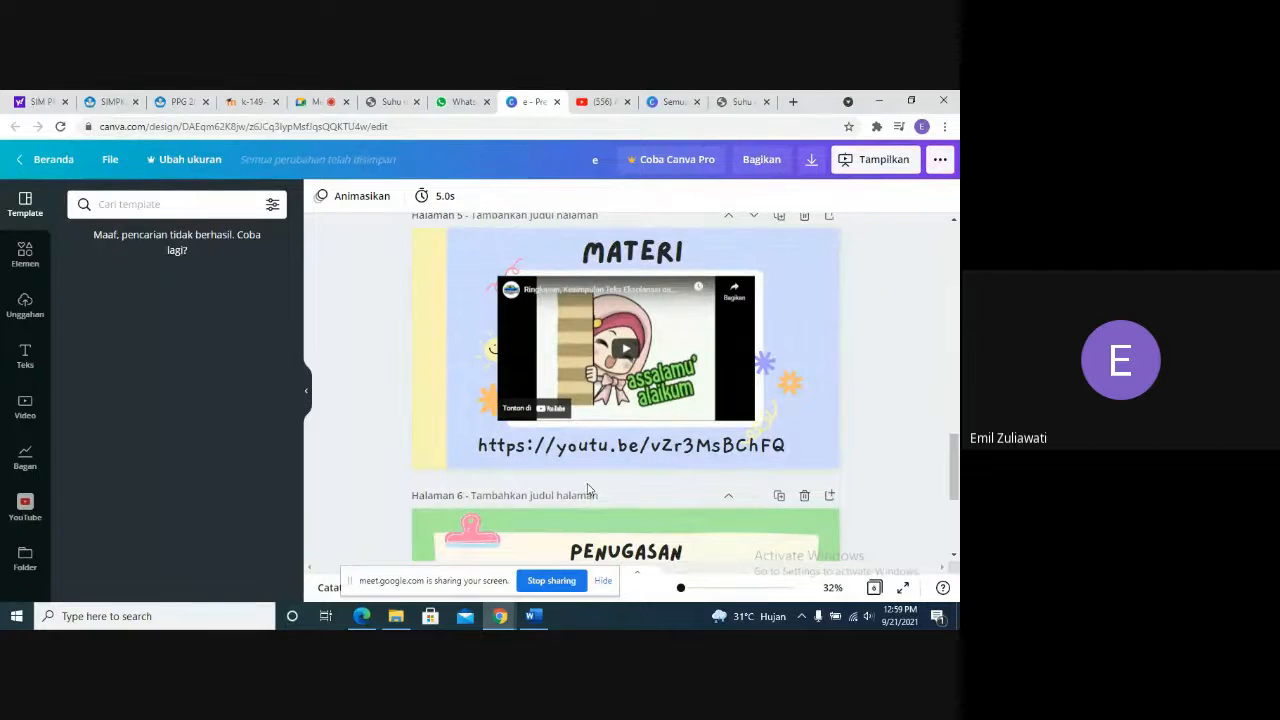
drag(958, 459, 958, 485)
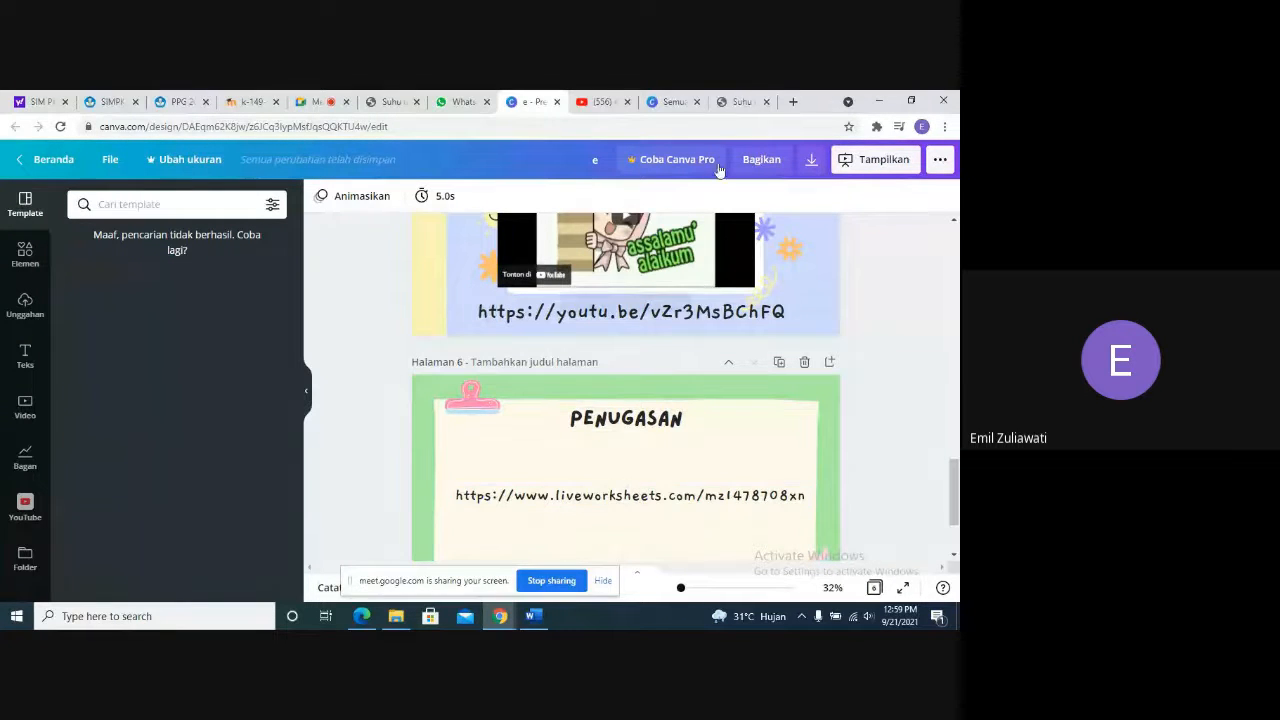
- Switch to the Liveworksheets page, review the Kelas 5 Tema 6 worksheet, briefly play its embedded video, and return to the worksheet heading
click(738, 101)
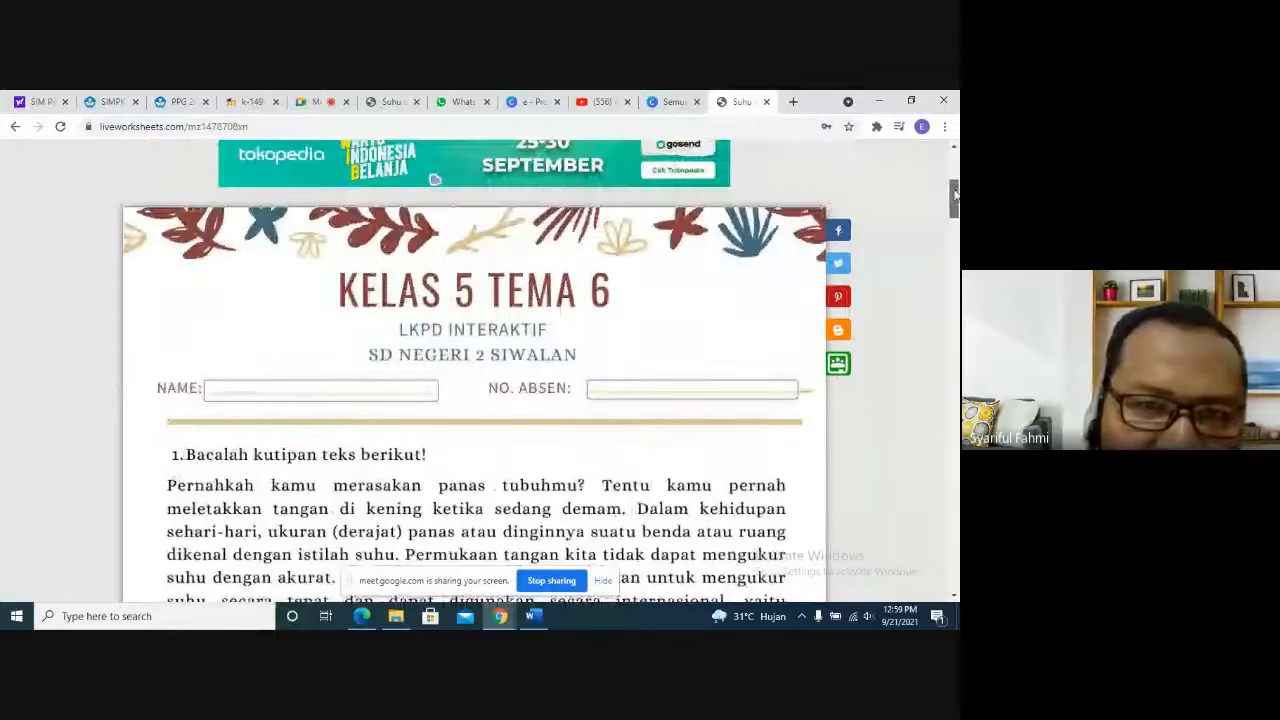
scroll(955, 203, down, 3)
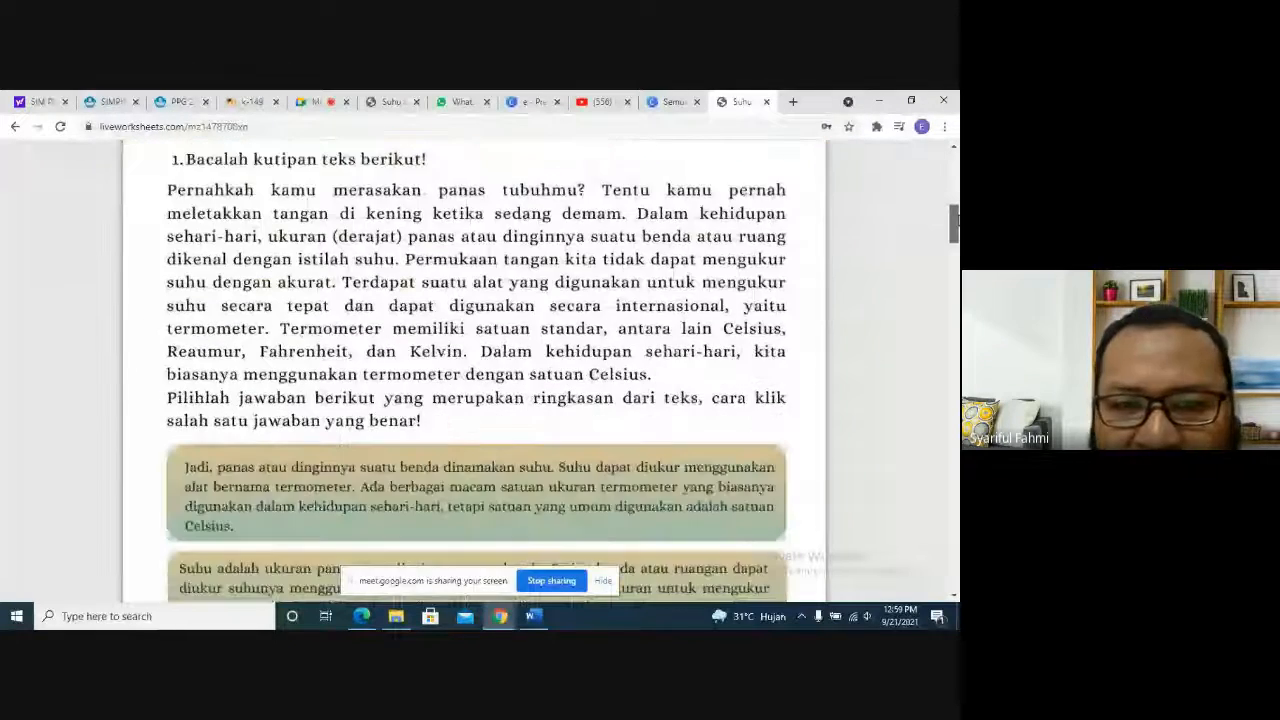
scroll(475, 370, down, 3)
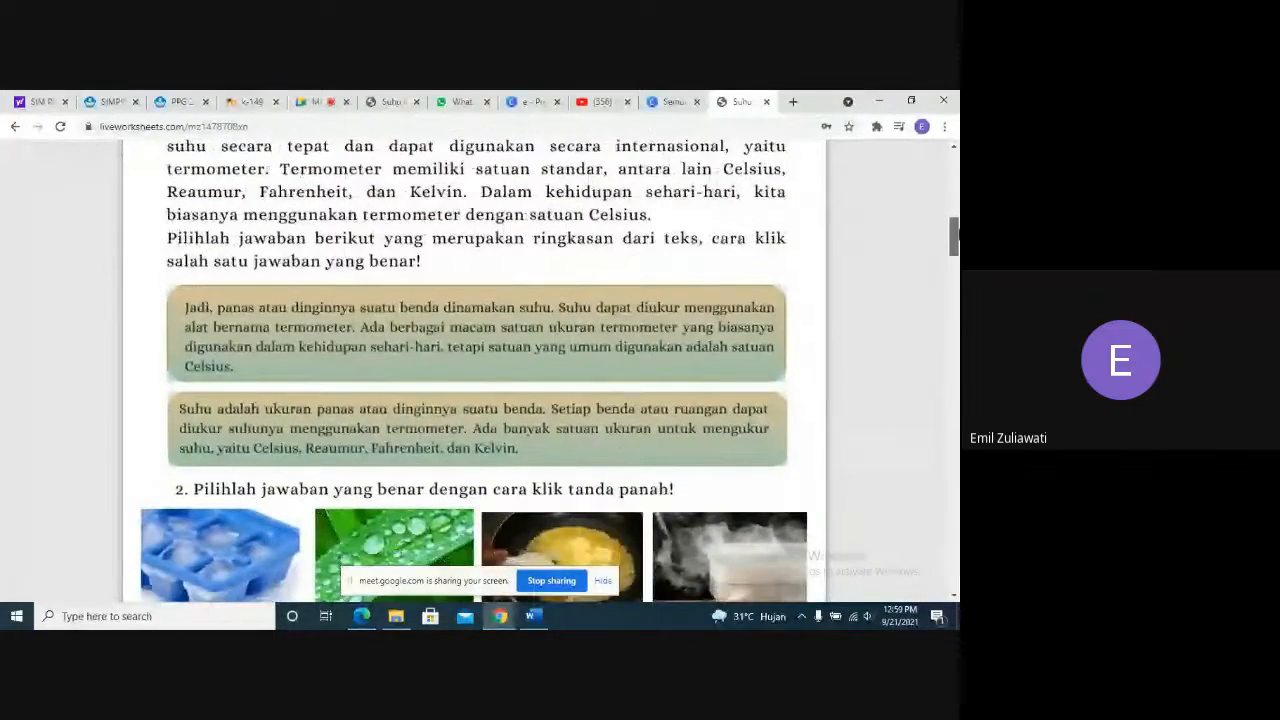
scroll(475, 370, down, 8)
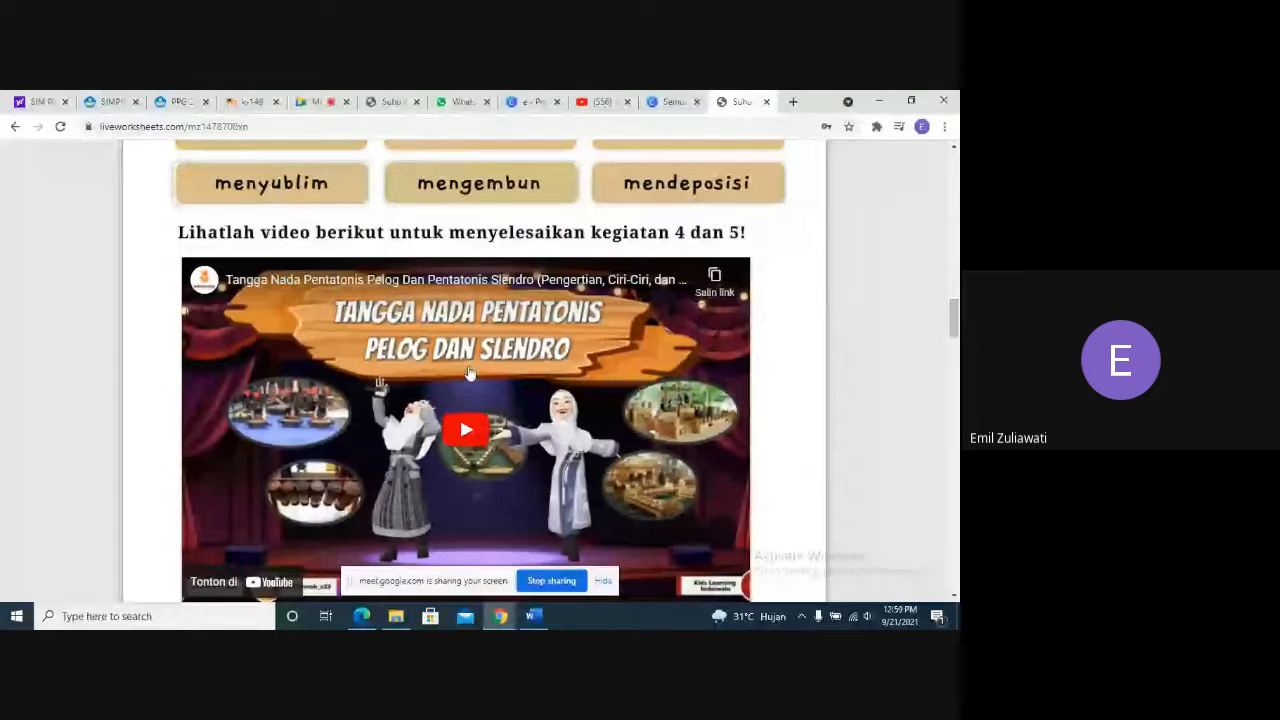
click(473, 443)
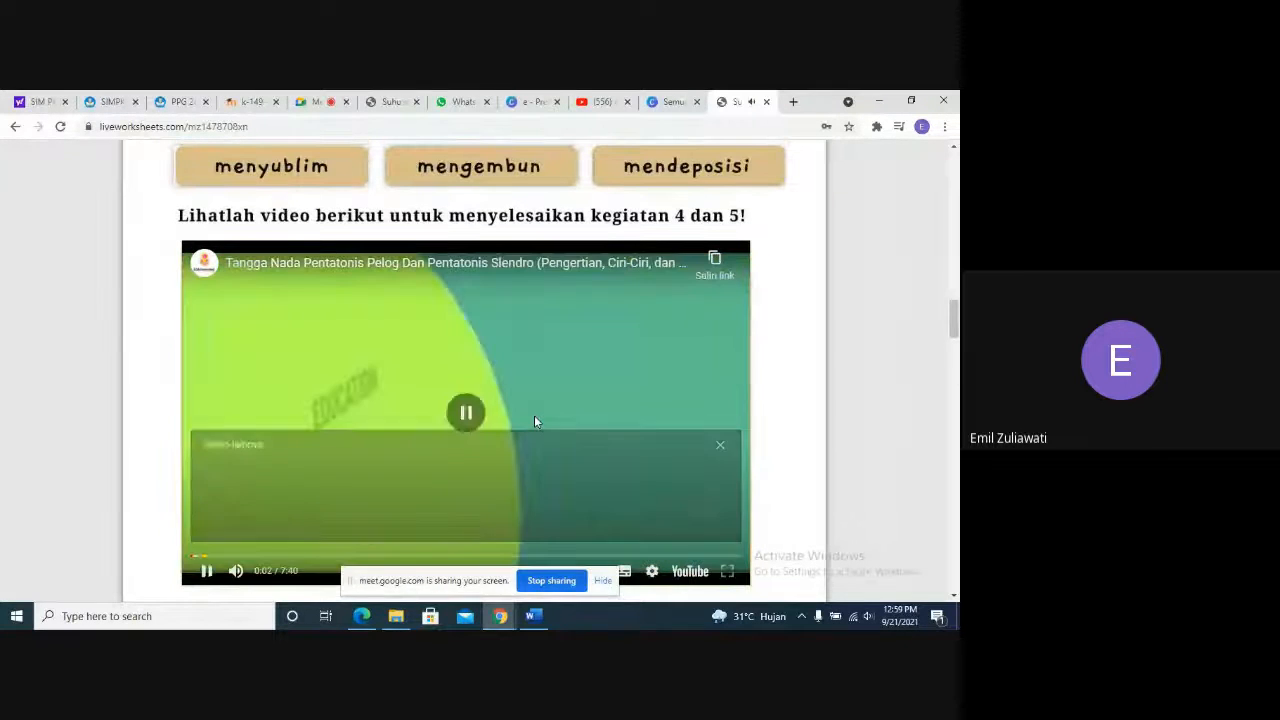
scroll(534, 415, down, 2)
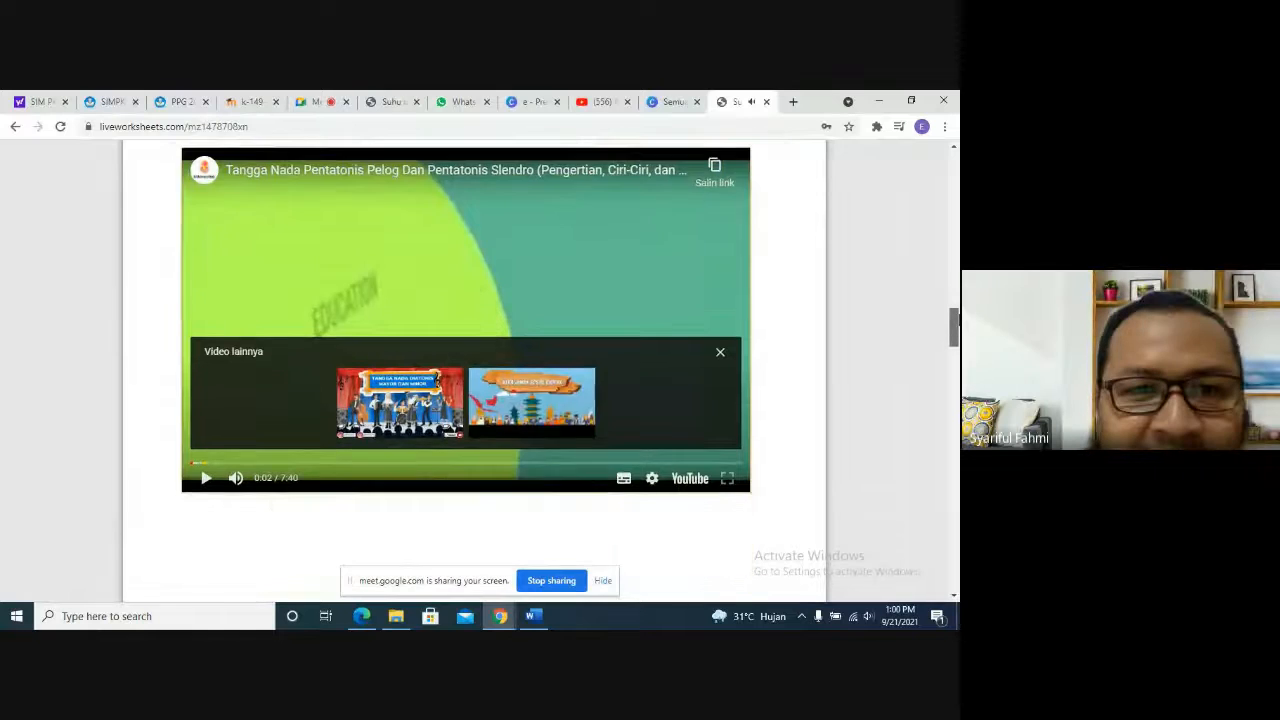
scroll(475, 370, down, 8)
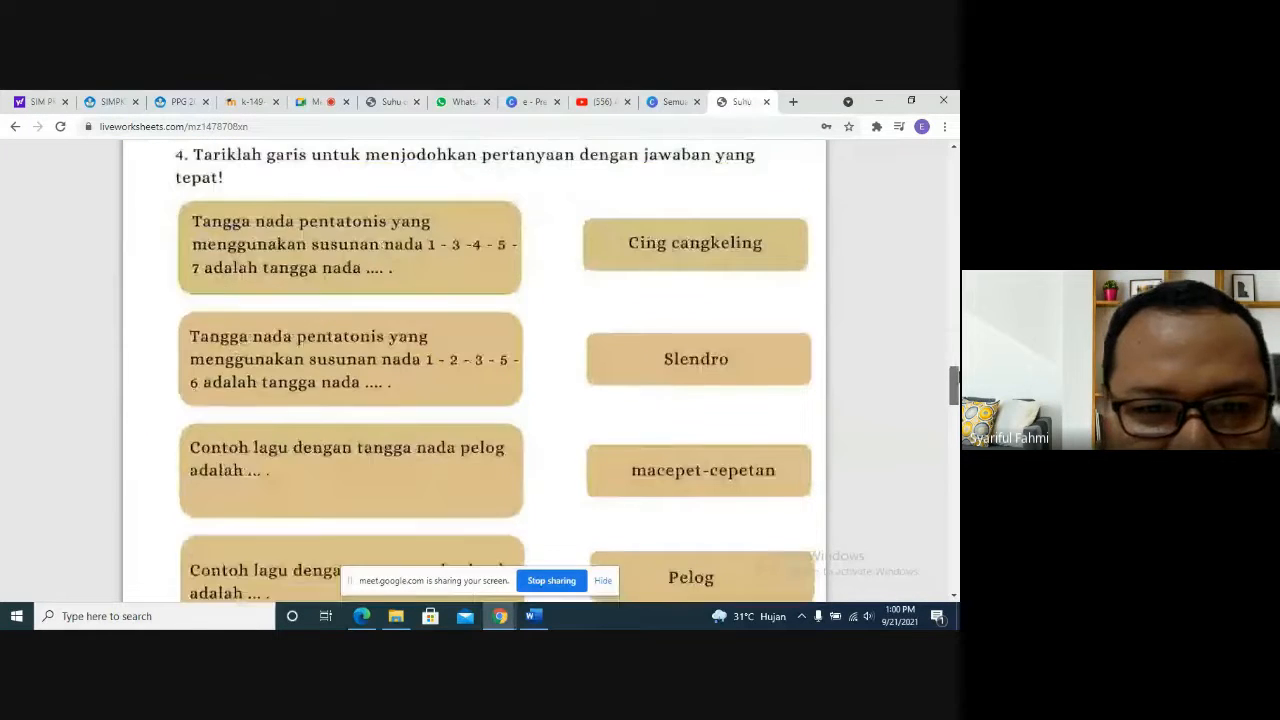
drag(954, 371, 954, 190)
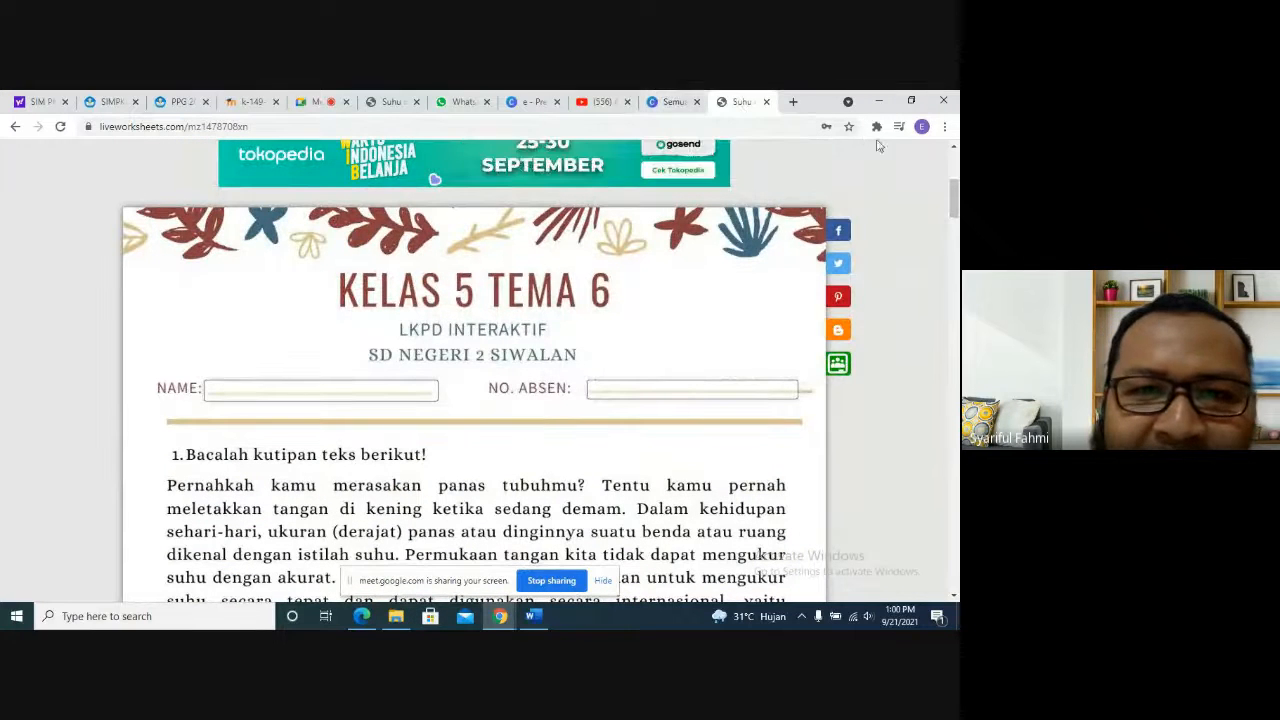
- Switch back to the Canva presentation, start it in "Tampilan presentasi" mode, and dismiss the full-screen prompt in the audience window
click(518, 102)
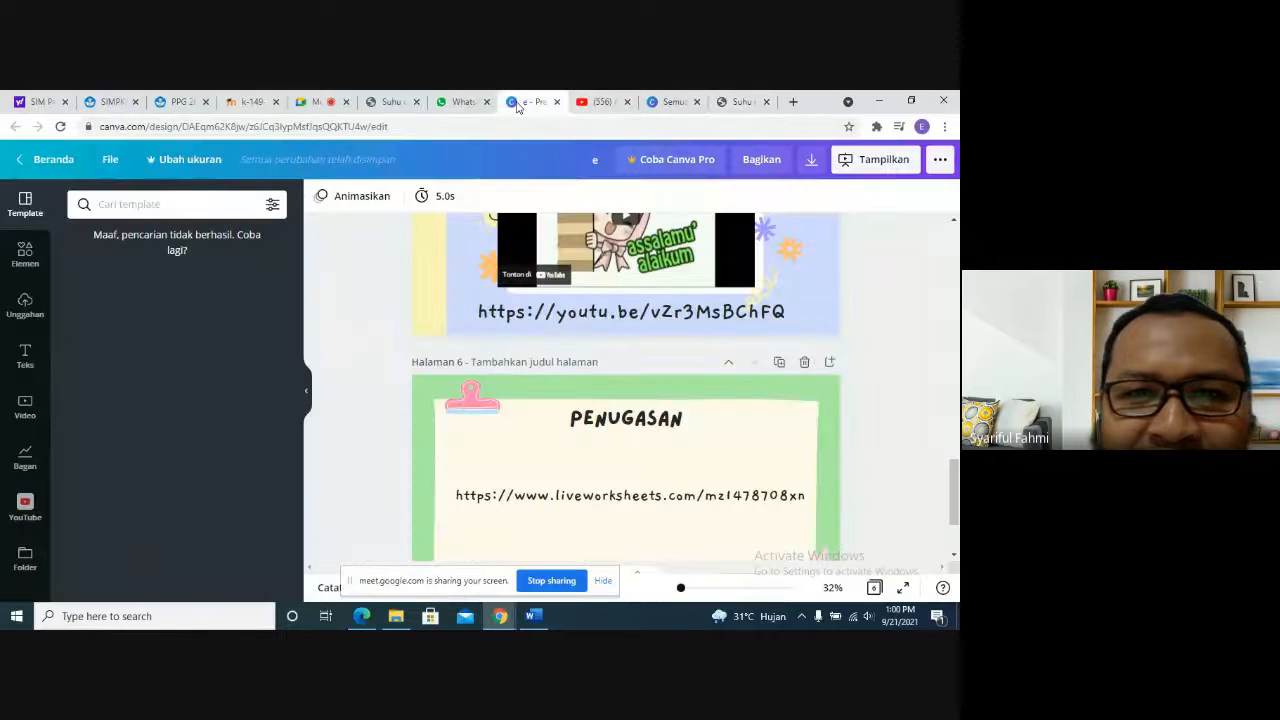
click(869, 169)
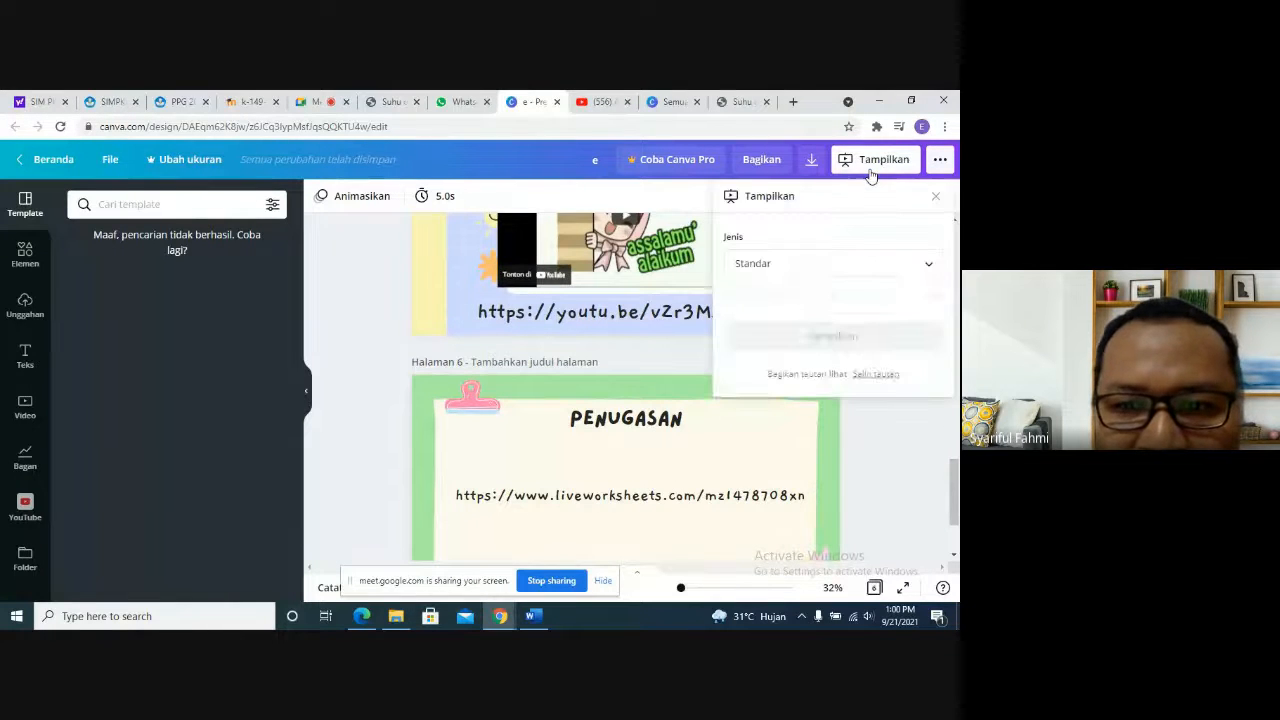
click(817, 264)
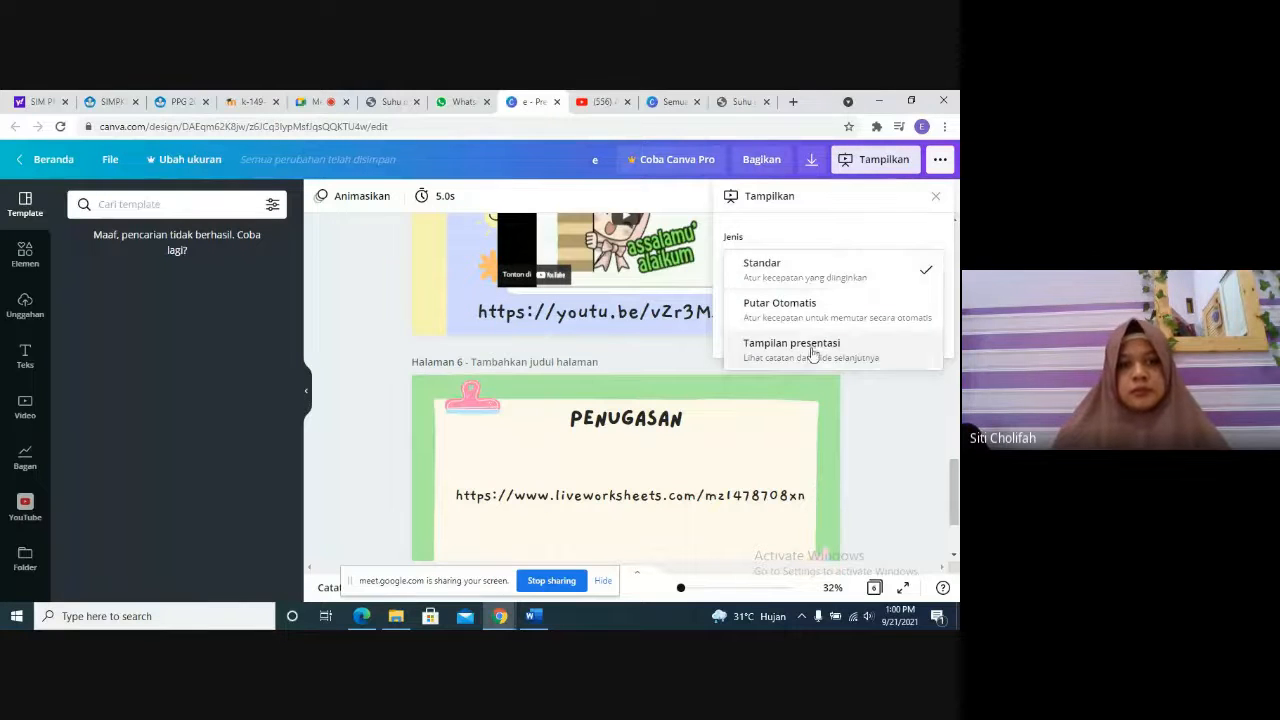
click(809, 350)
click(806, 313)
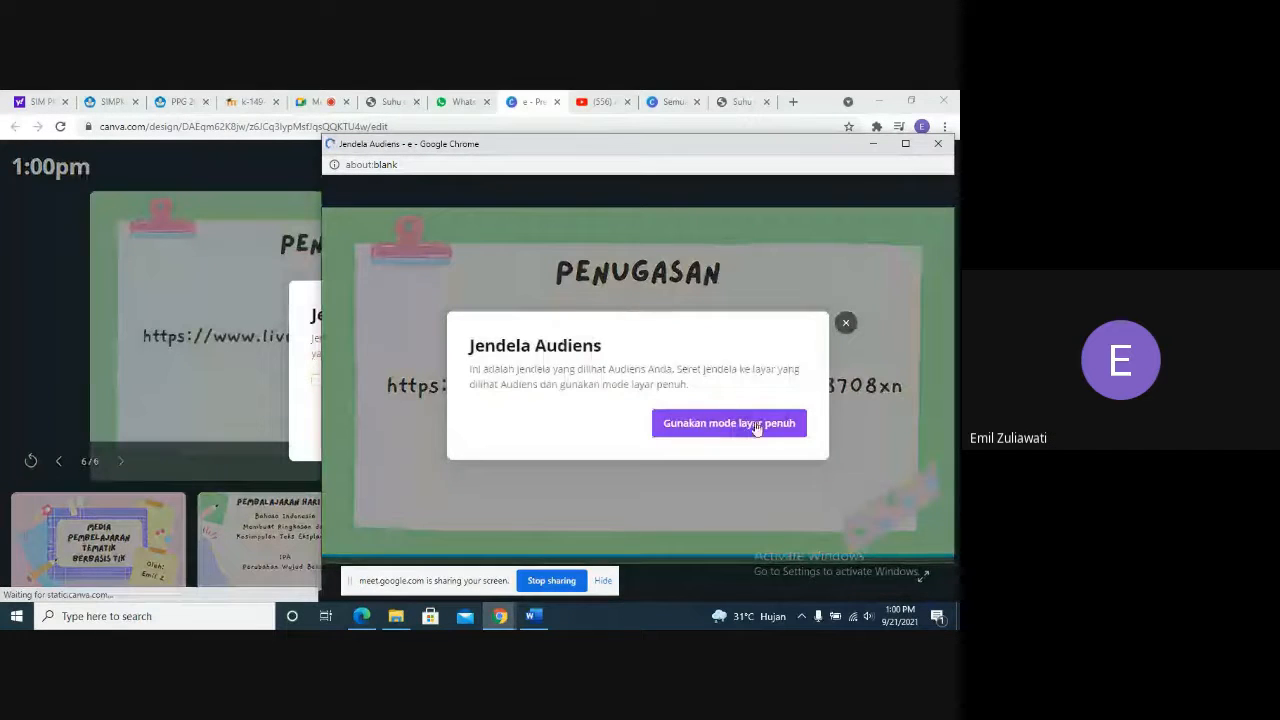
click(843, 325)
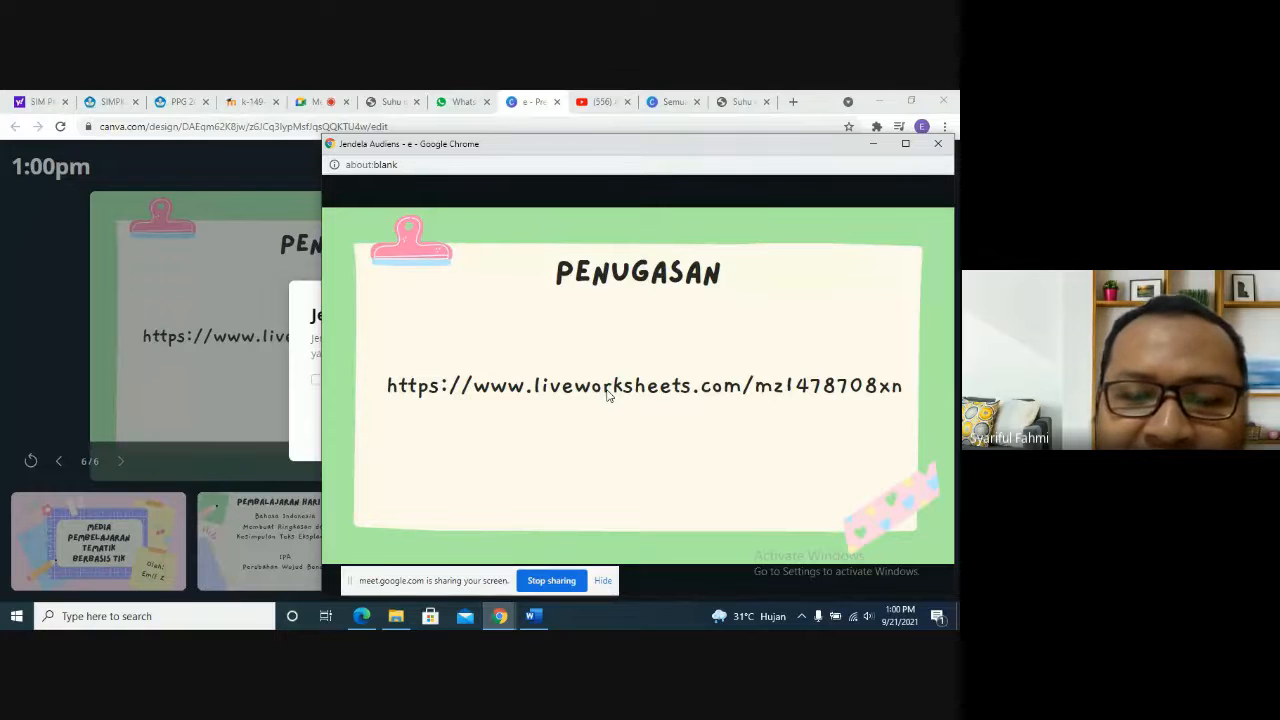
- Page back through the slides from Penugasan to the cover, close the audience window, and switch to the Google Meet call
key(Left)
key(Left)
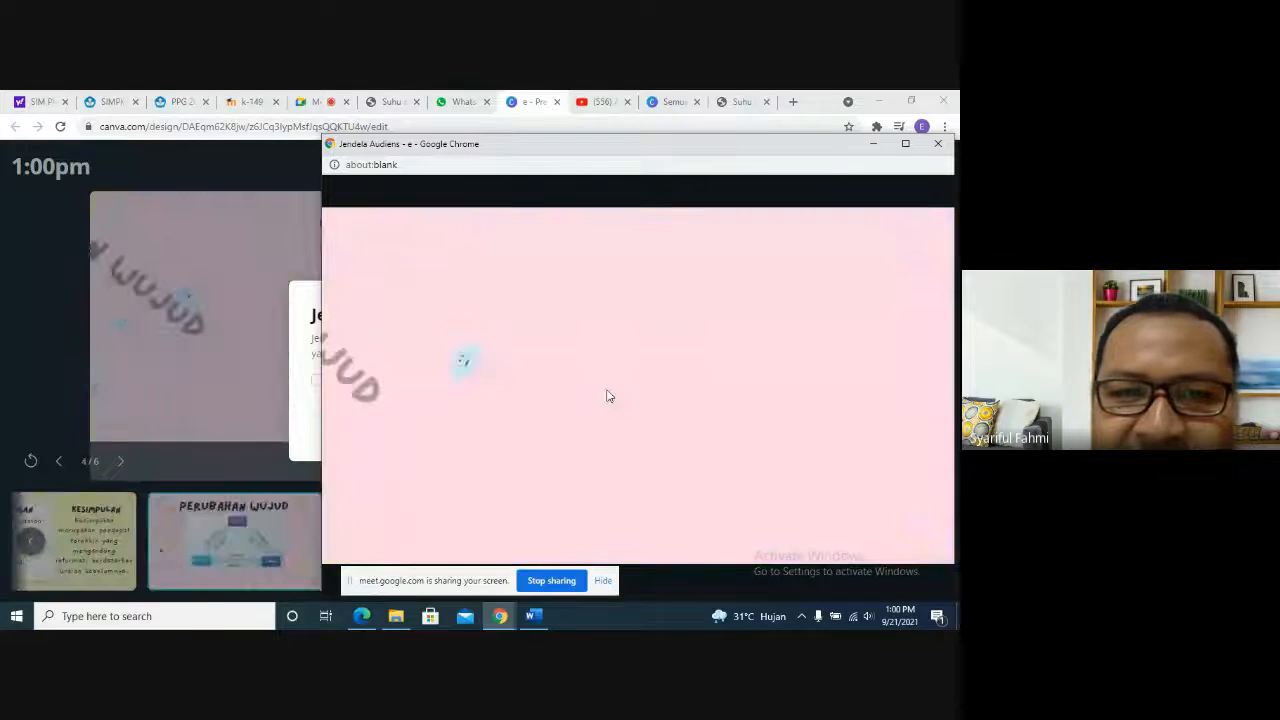
key(Left)
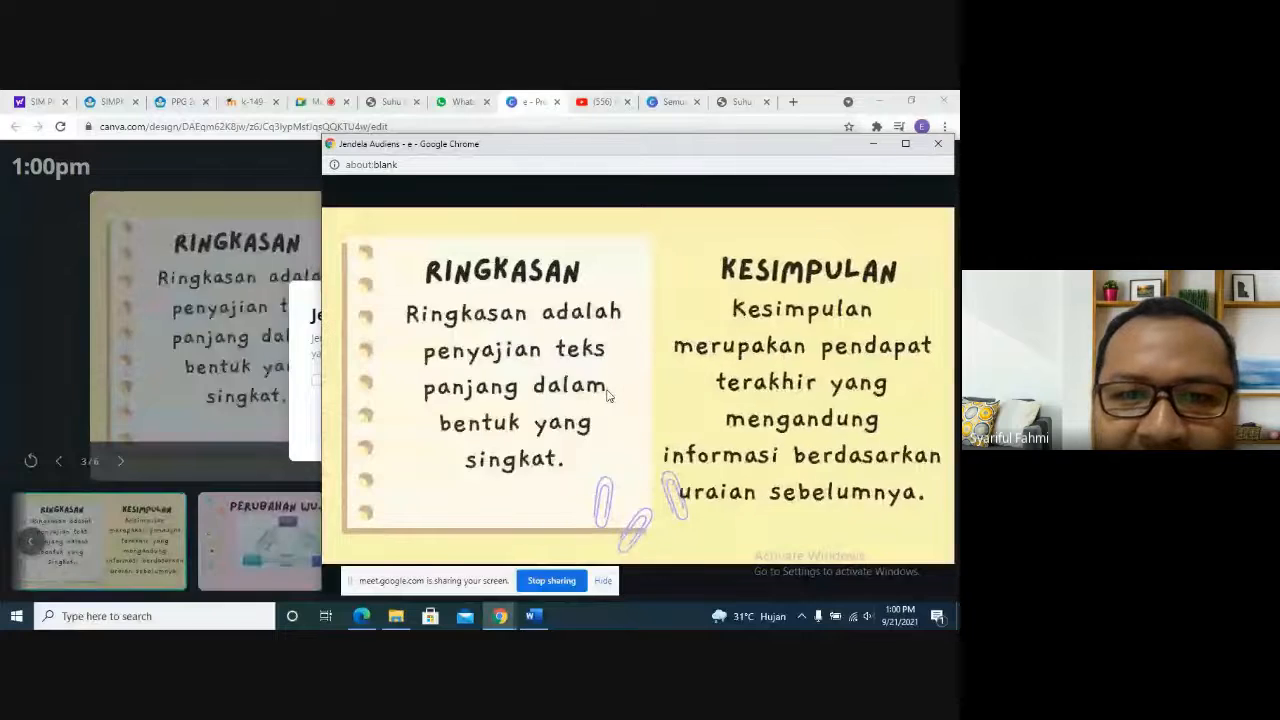
key(Left)
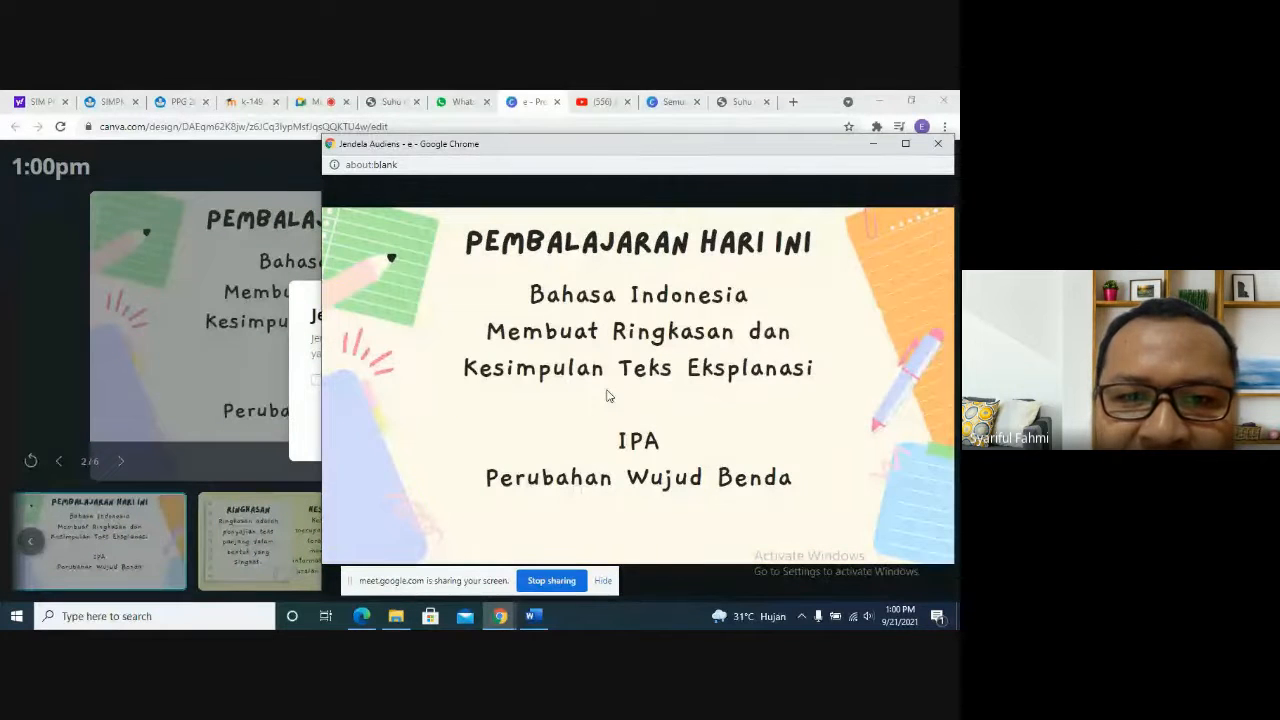
key(Left)
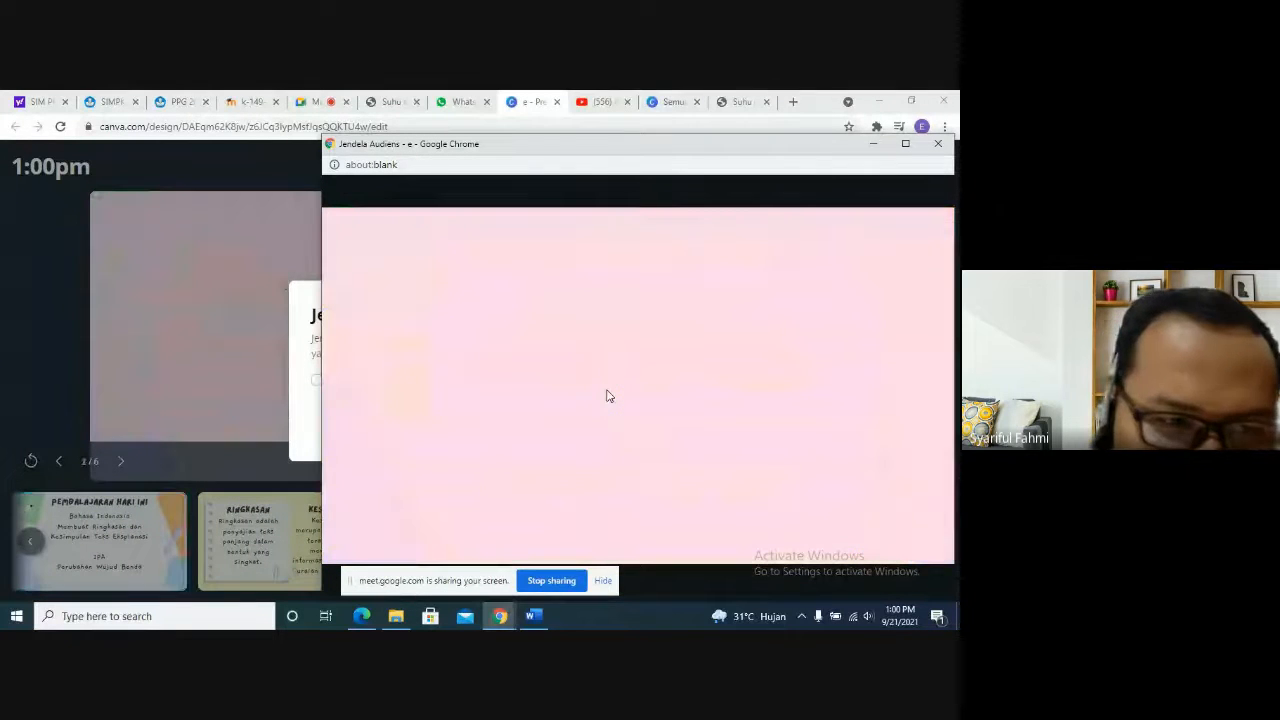
click(940, 143)
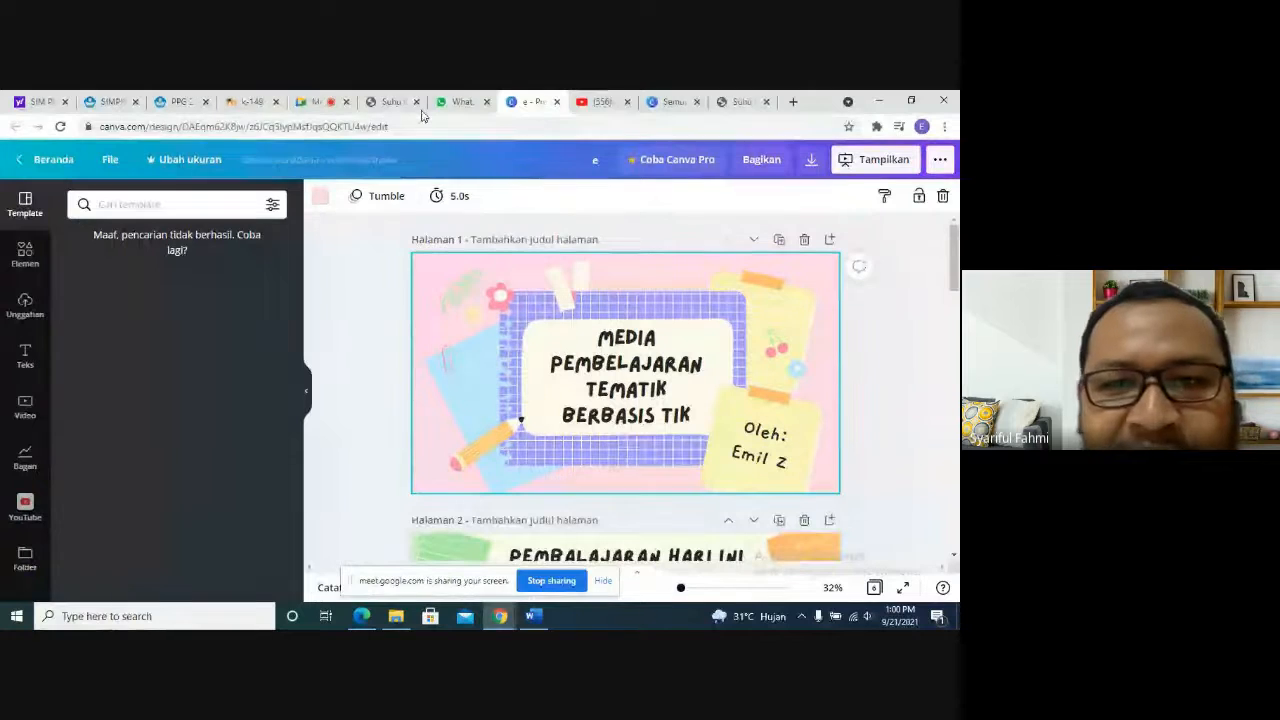
click(332, 100)
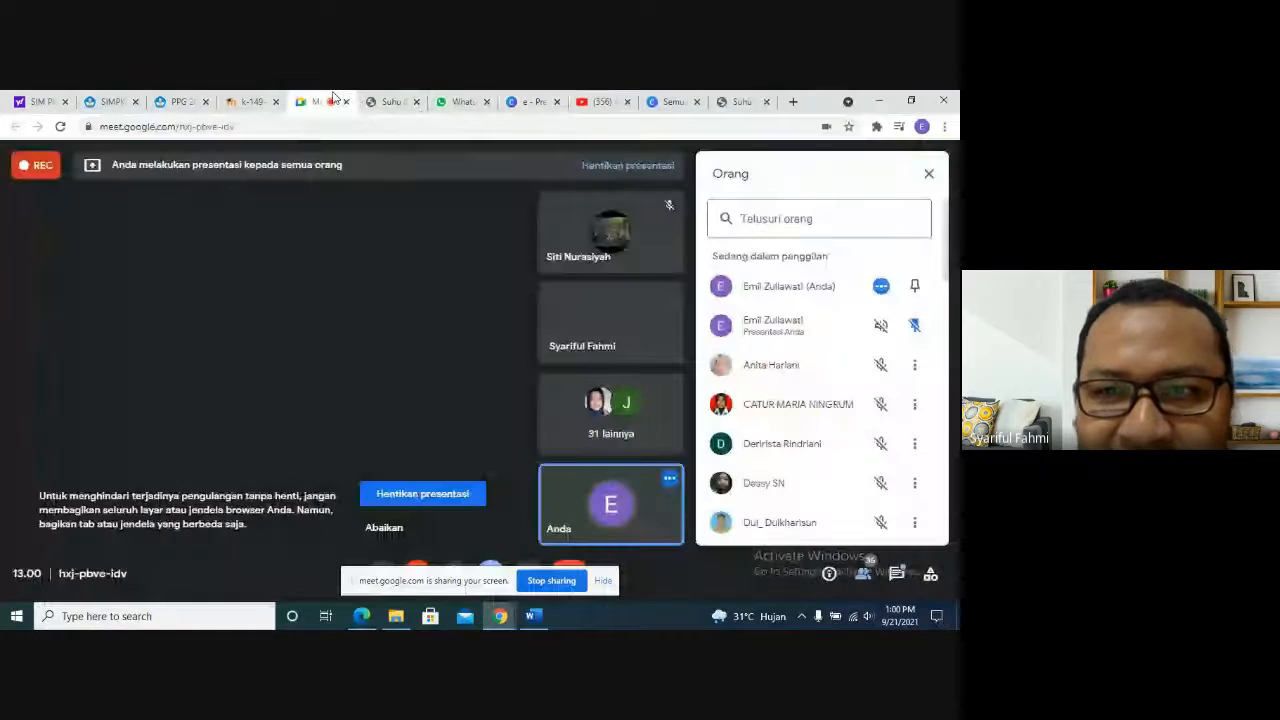
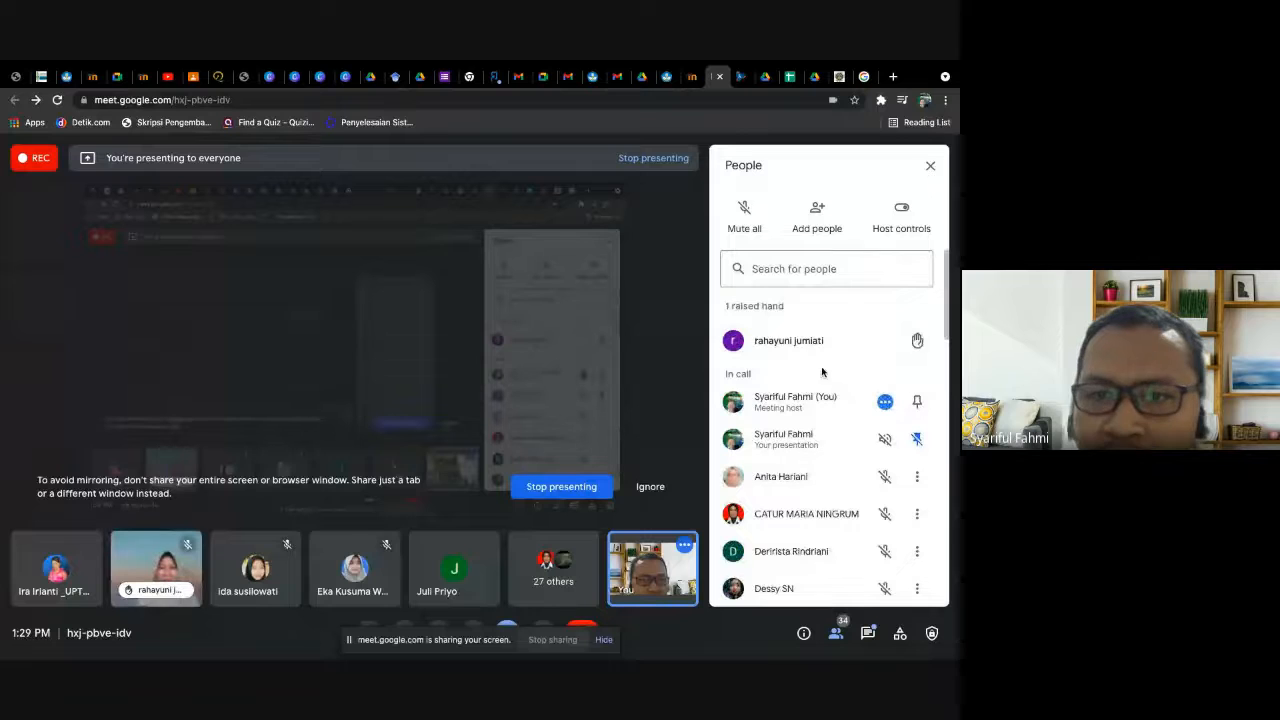
- Close the participant list in the Meet call and dismiss the raised-hands notification
mouse_move(797, 353)
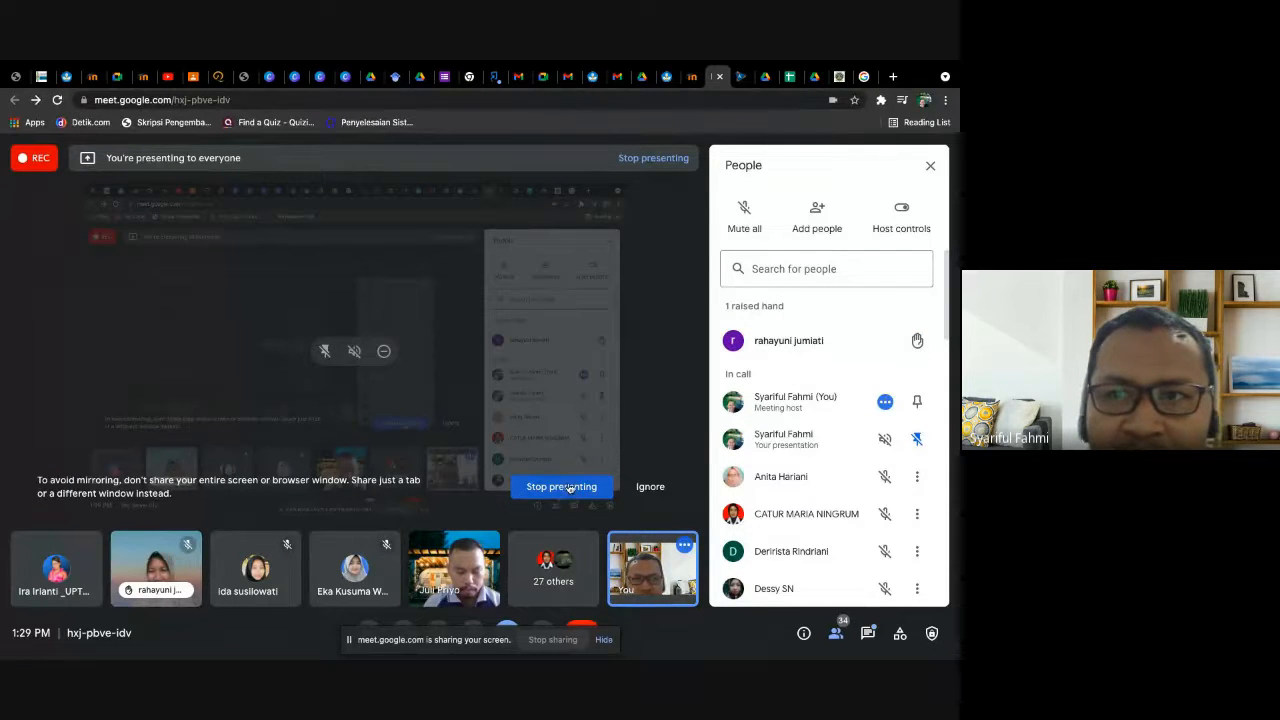
click(930, 166)
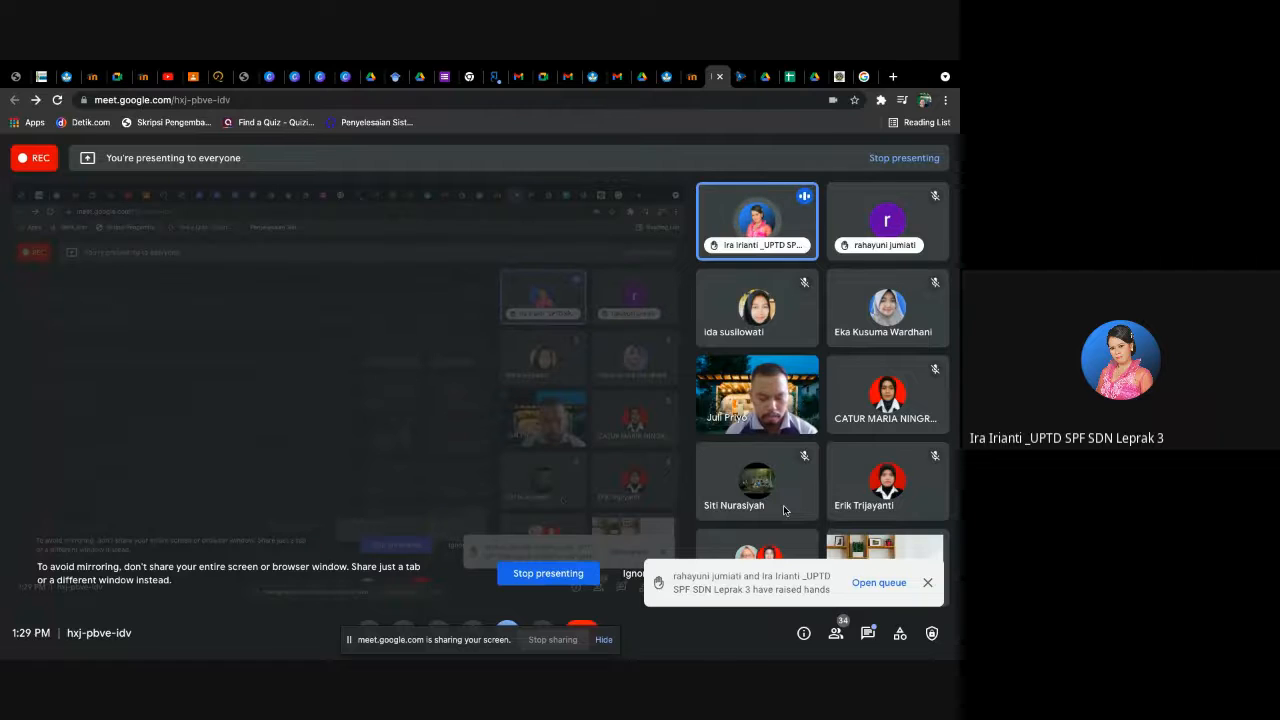
click(927, 583)
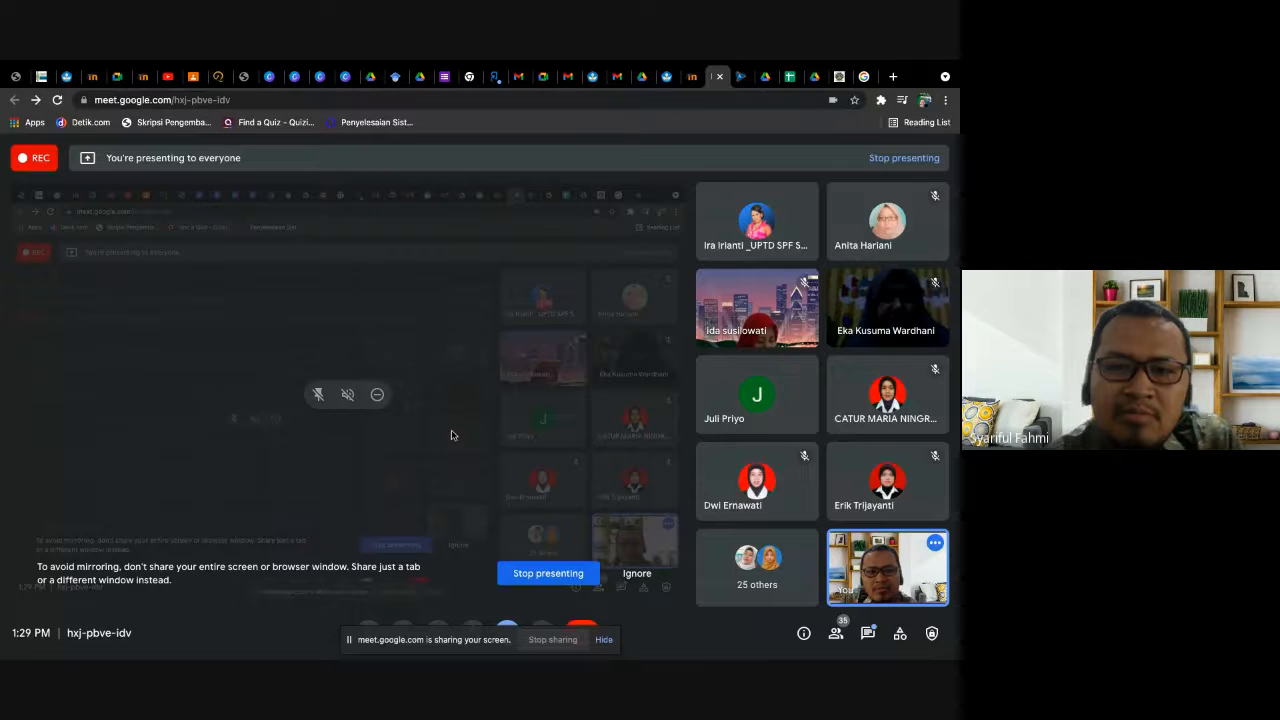
- Look at the Canva designs "LOGIKA MATEMATIKA DAN HIMPUNAN" and "Tema 1: Keluargaku dan Diriku", then return to the Google Meet call
click(343, 77)
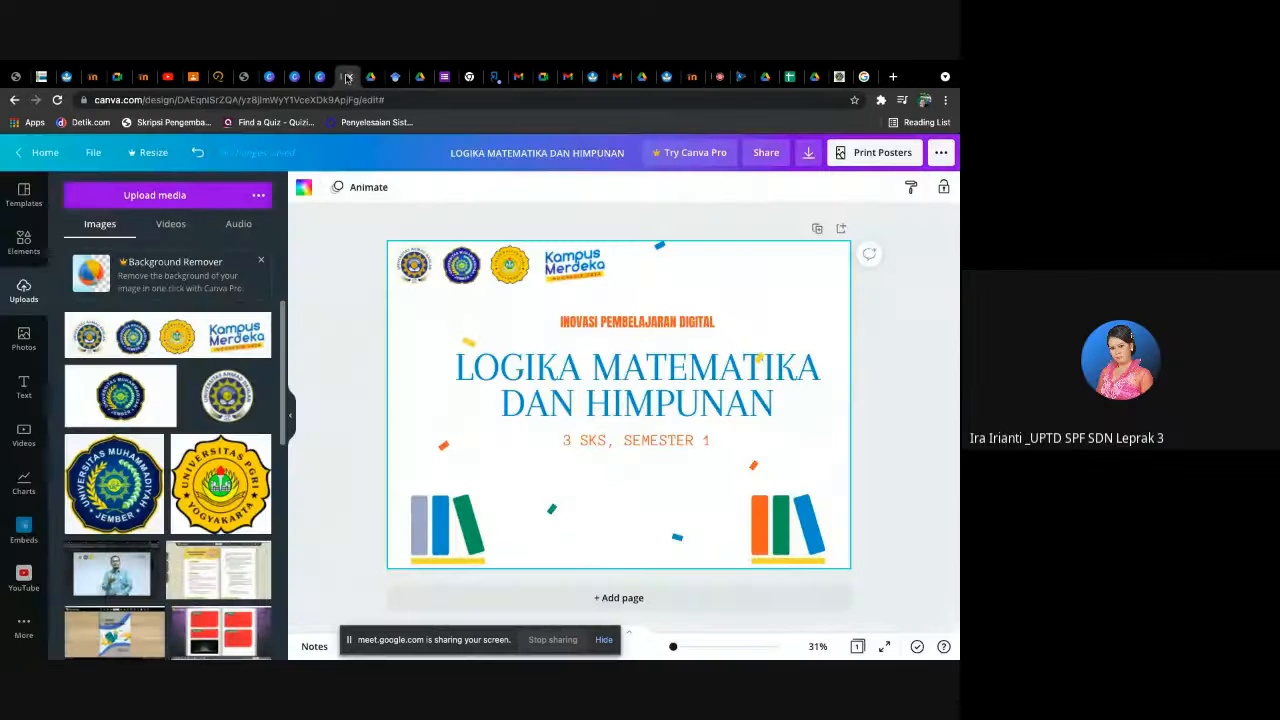
click(323, 78)
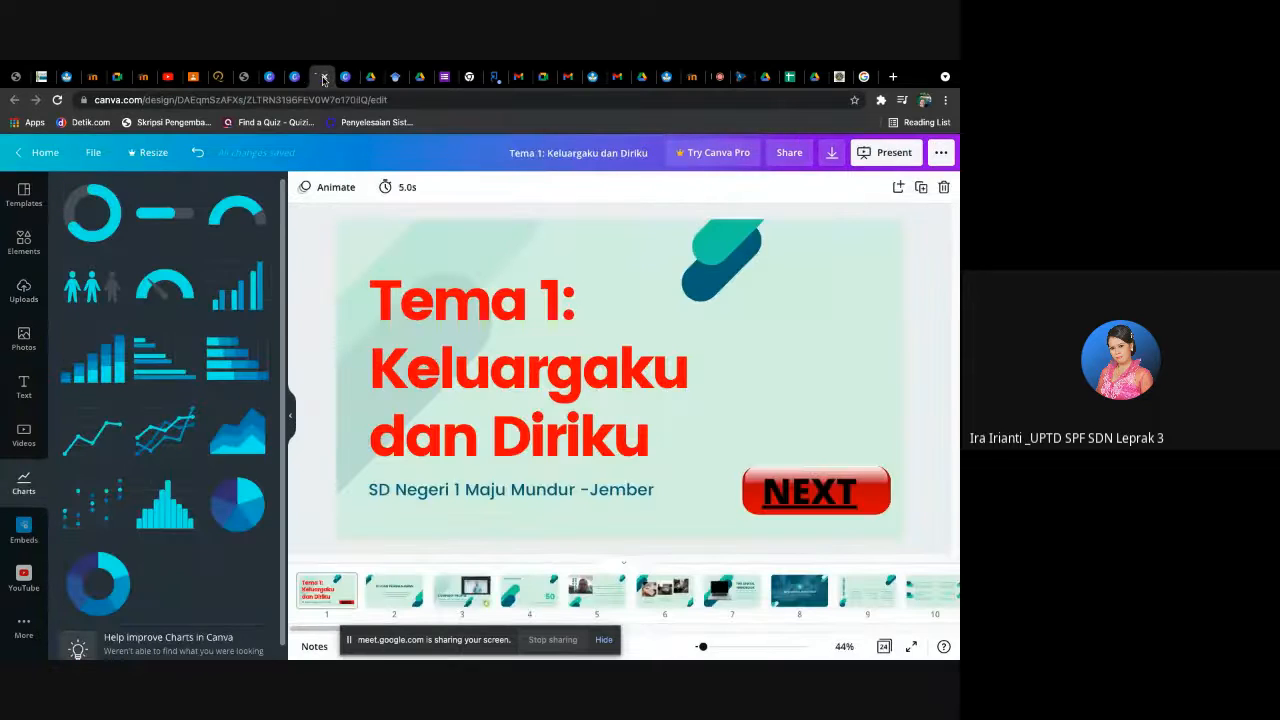
click(345, 77)
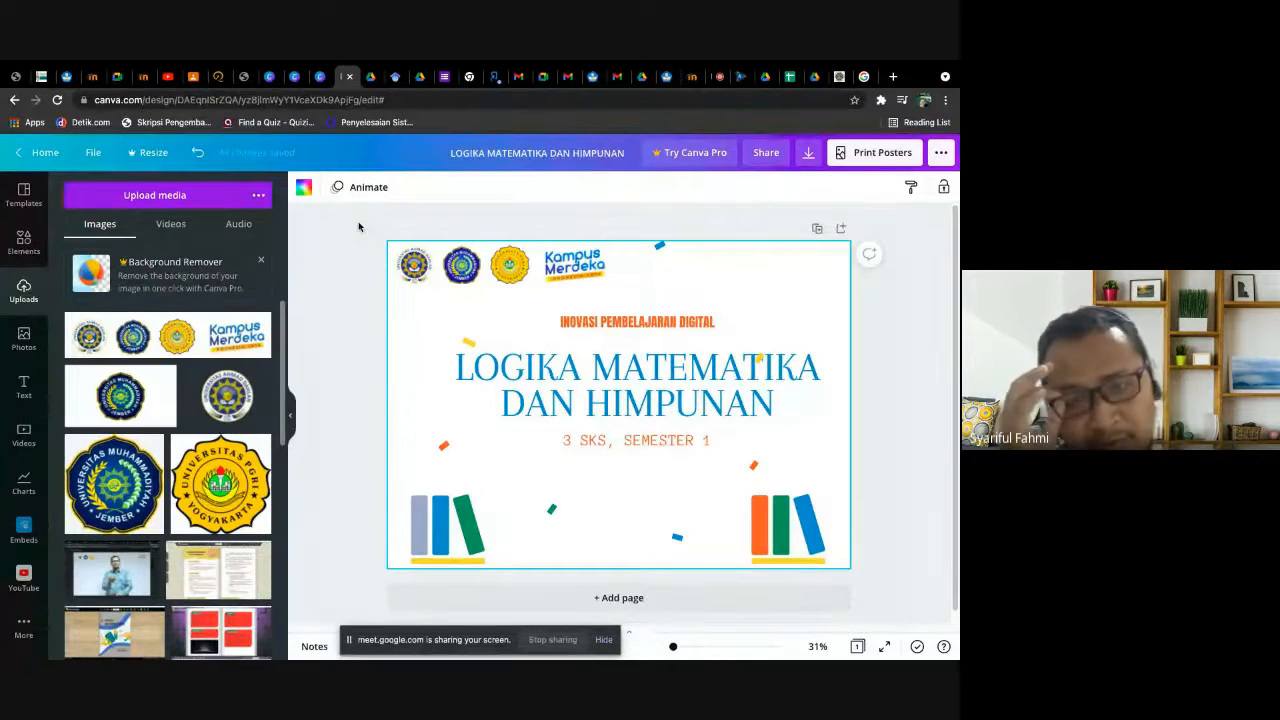
click(321, 77)
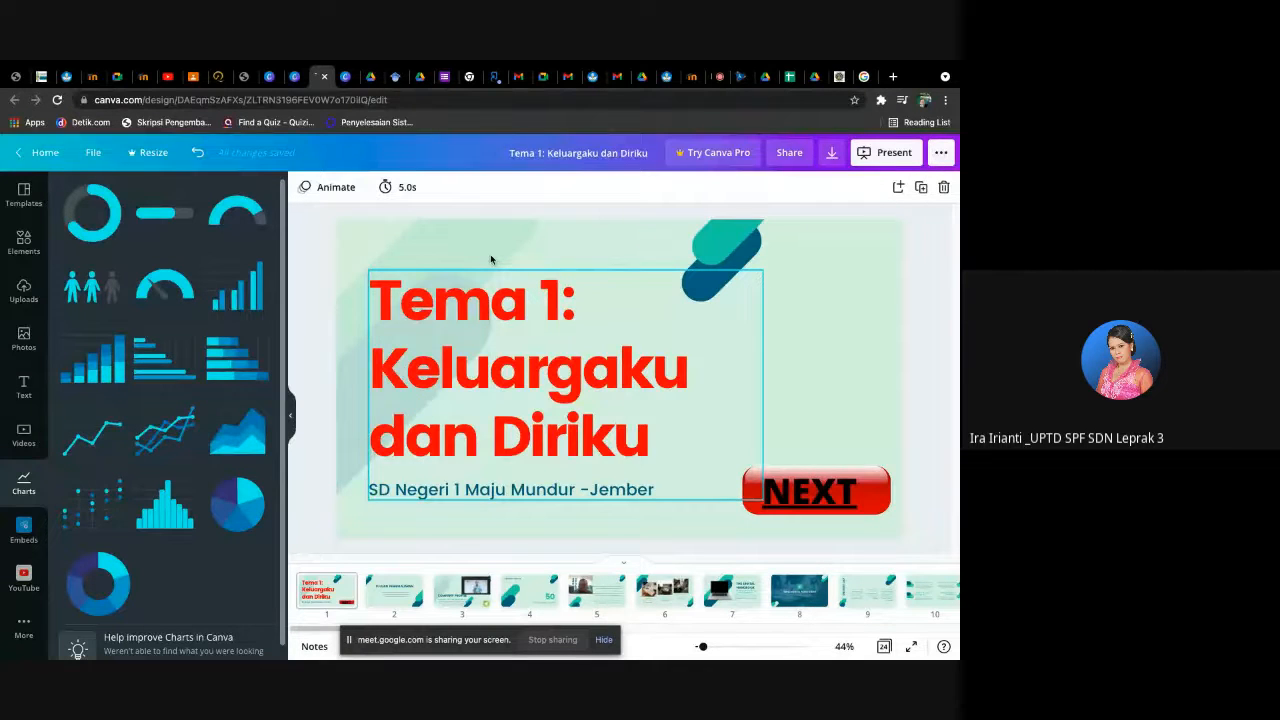
click(718, 77)
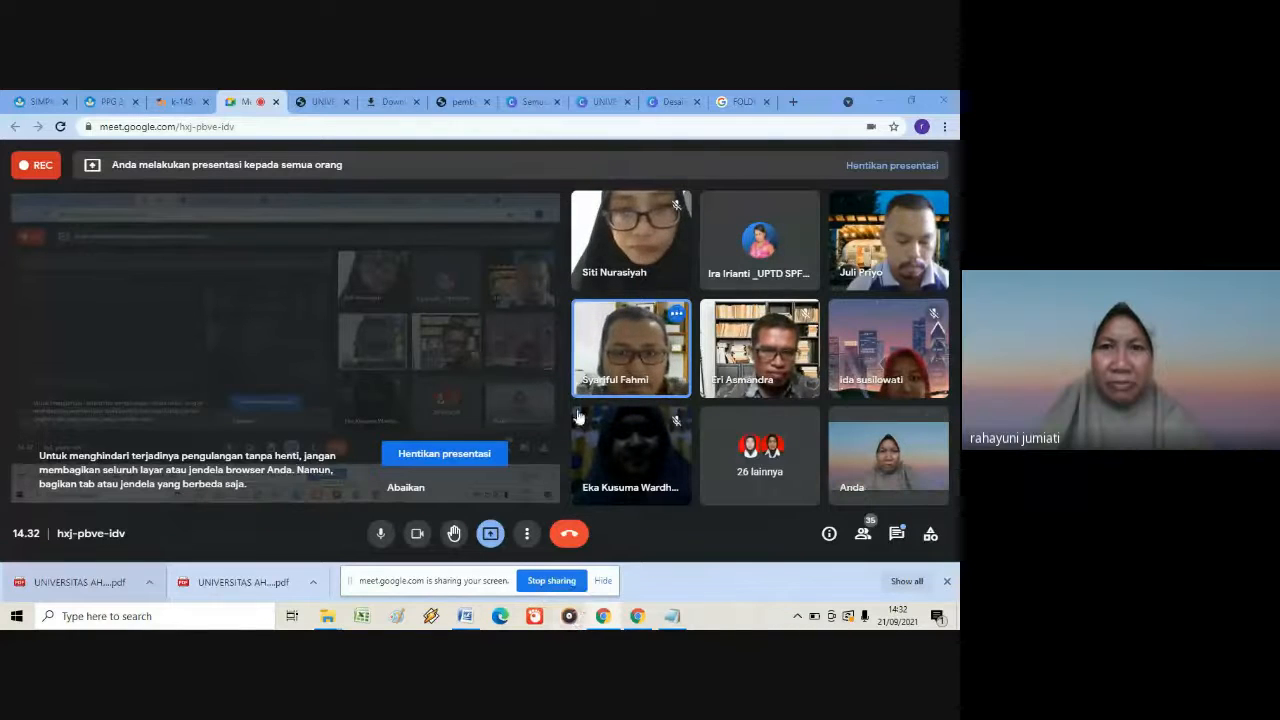
- Switch to the Canva presentation "UNIVERSITAS AHMADDAHLAN" and present it full screen with the "Standar" type
click(595, 102)
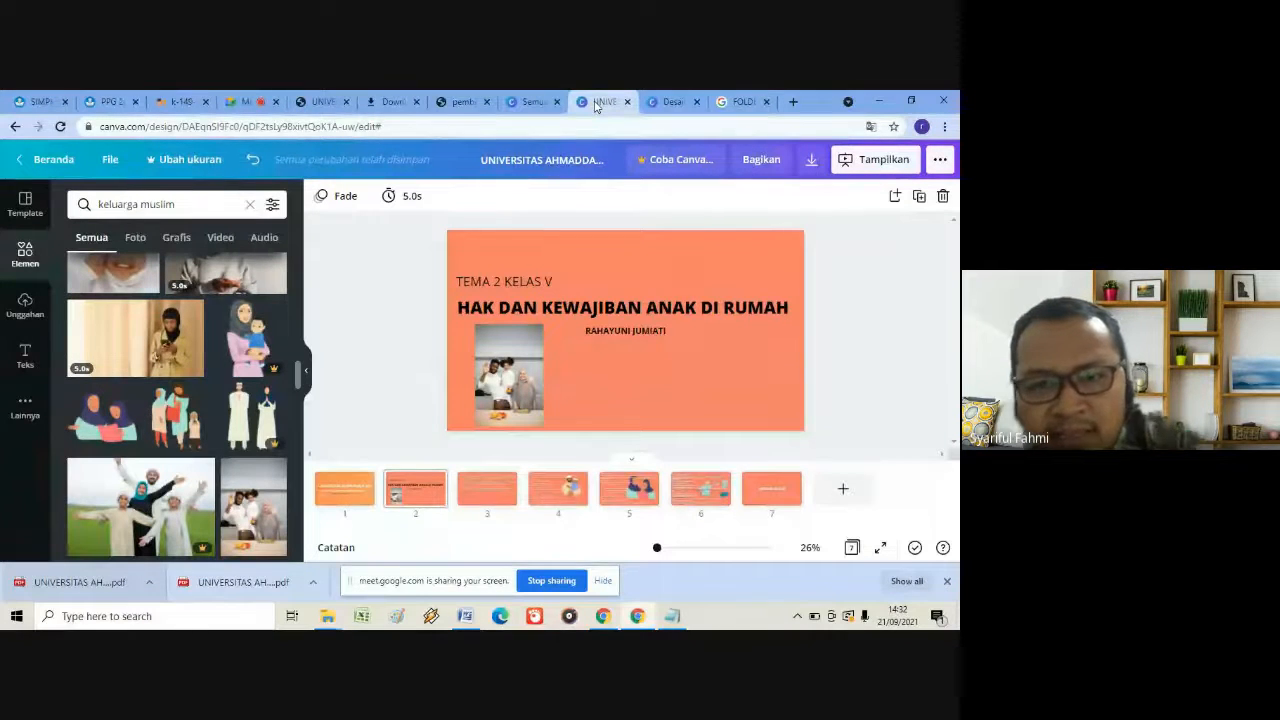
click(843, 163)
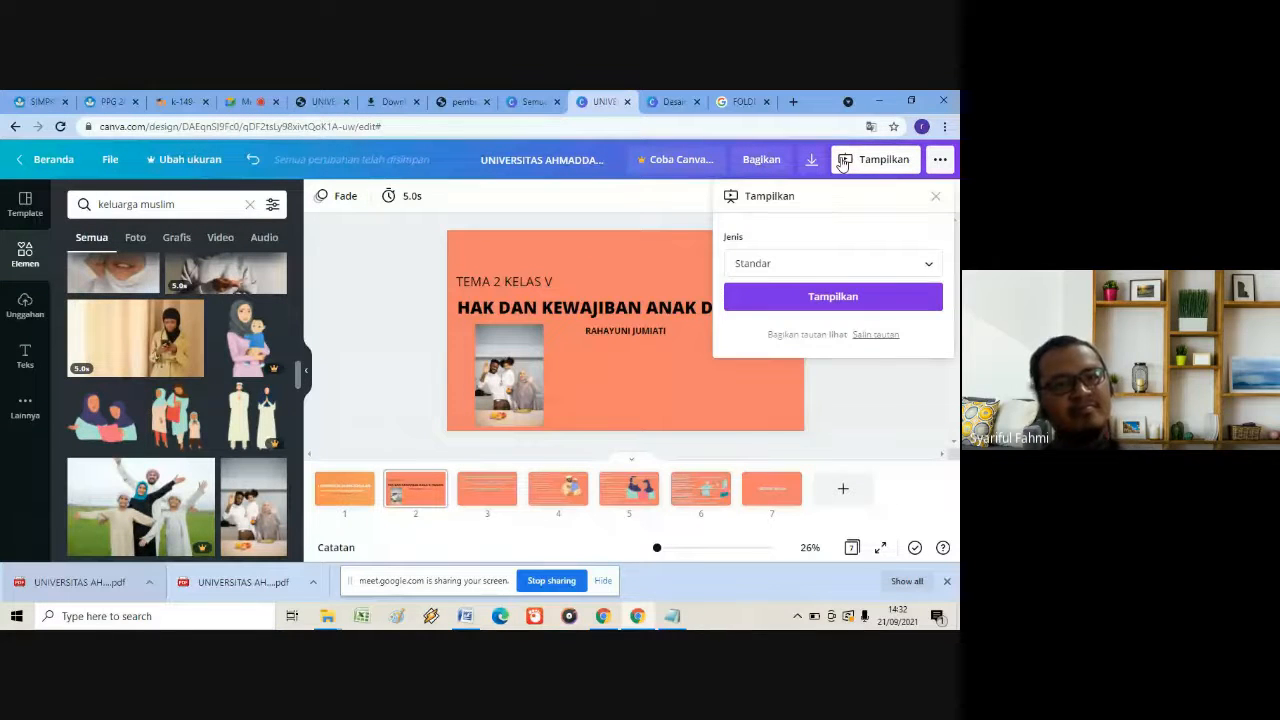
click(857, 298)
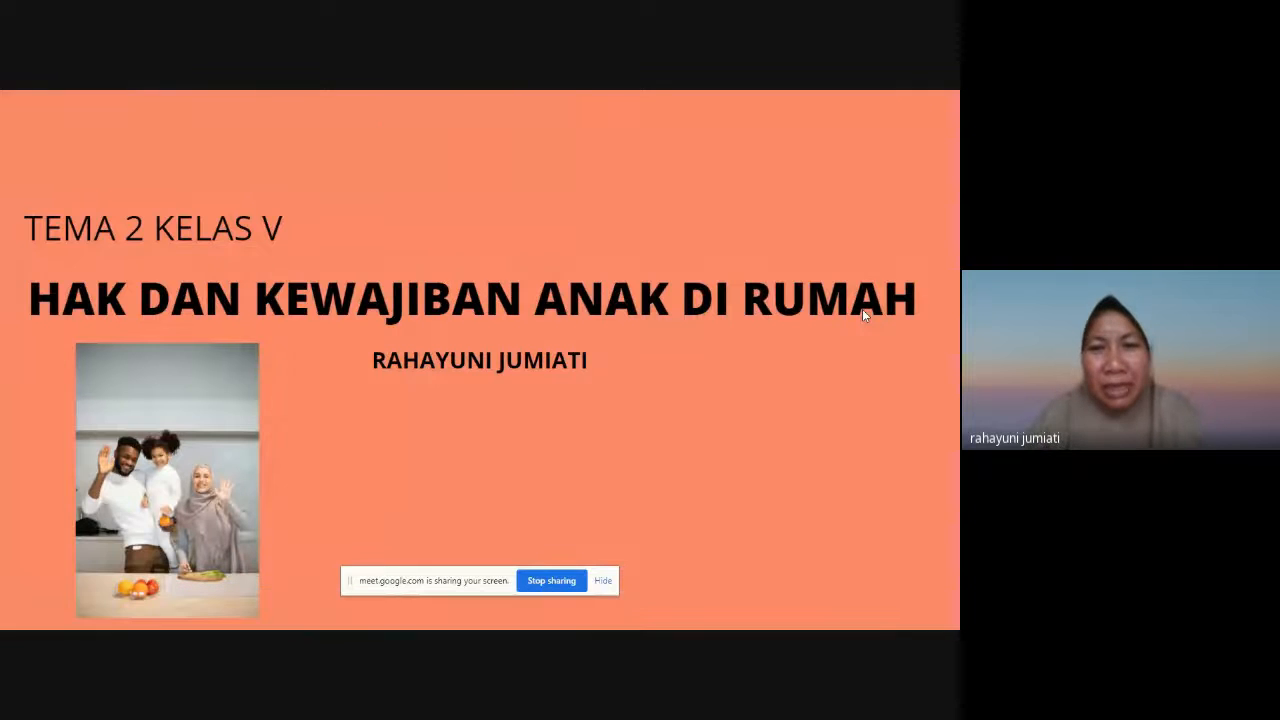
- Page back to the "UNIVERSITAS AHMADDAHLAN" cover slide and forward again through "HAK DAN KEWAJIBAN ANAK DI RUMAH"
key(Left)
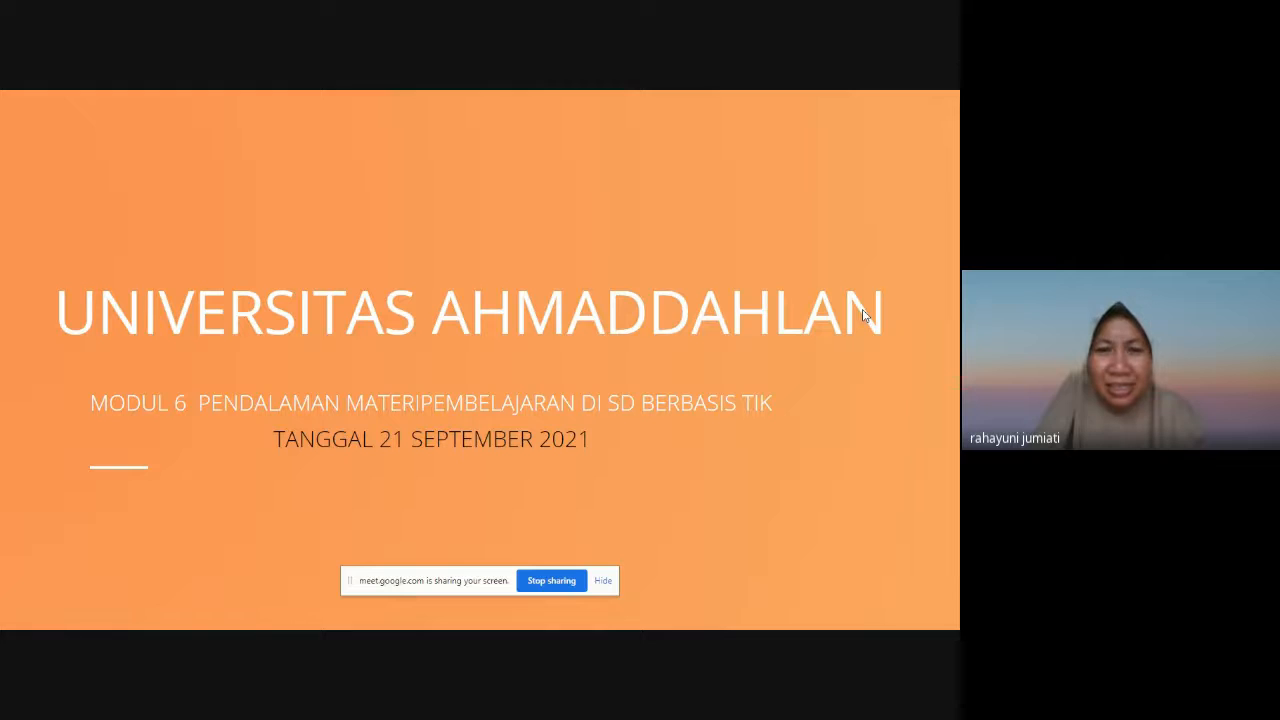
key(Right)
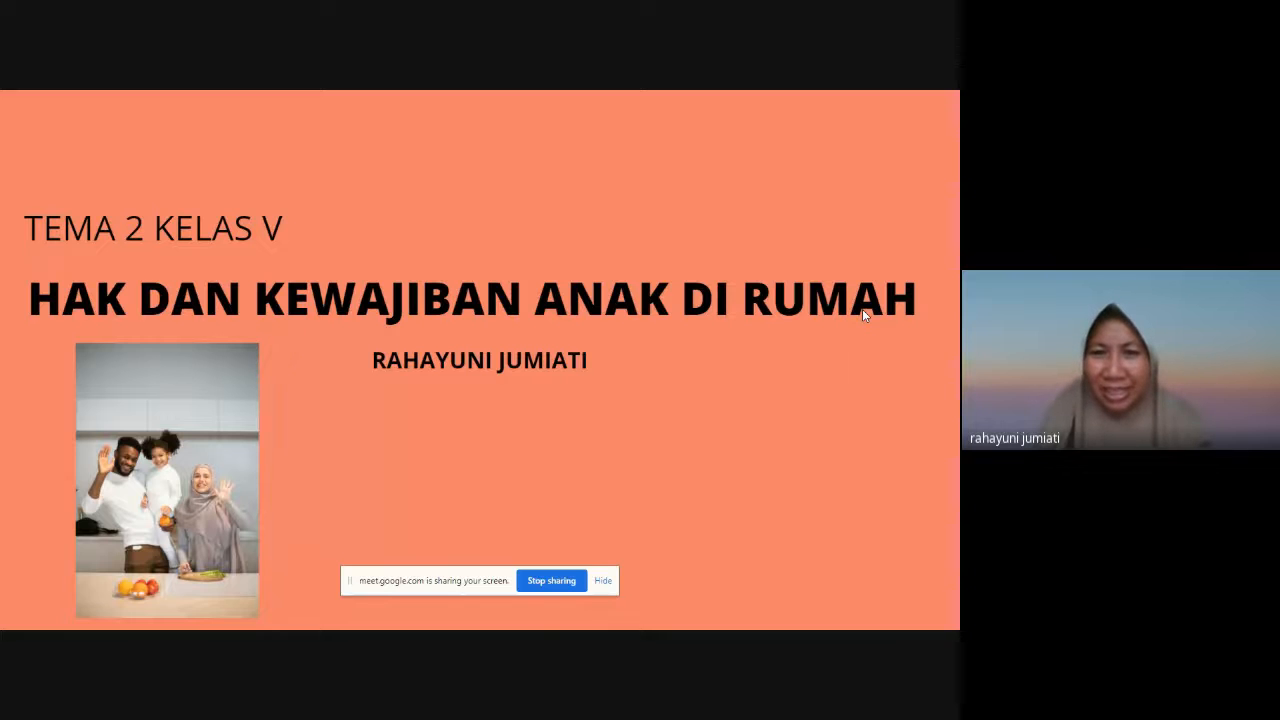
key(Right)
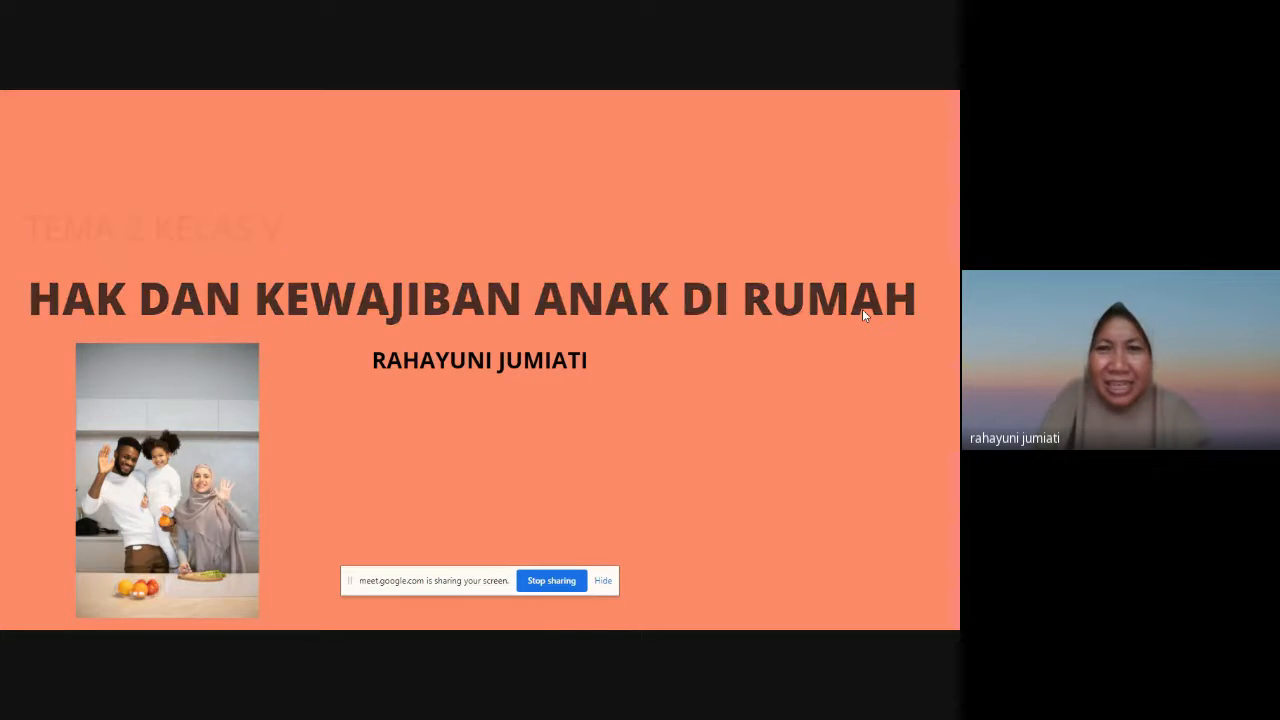
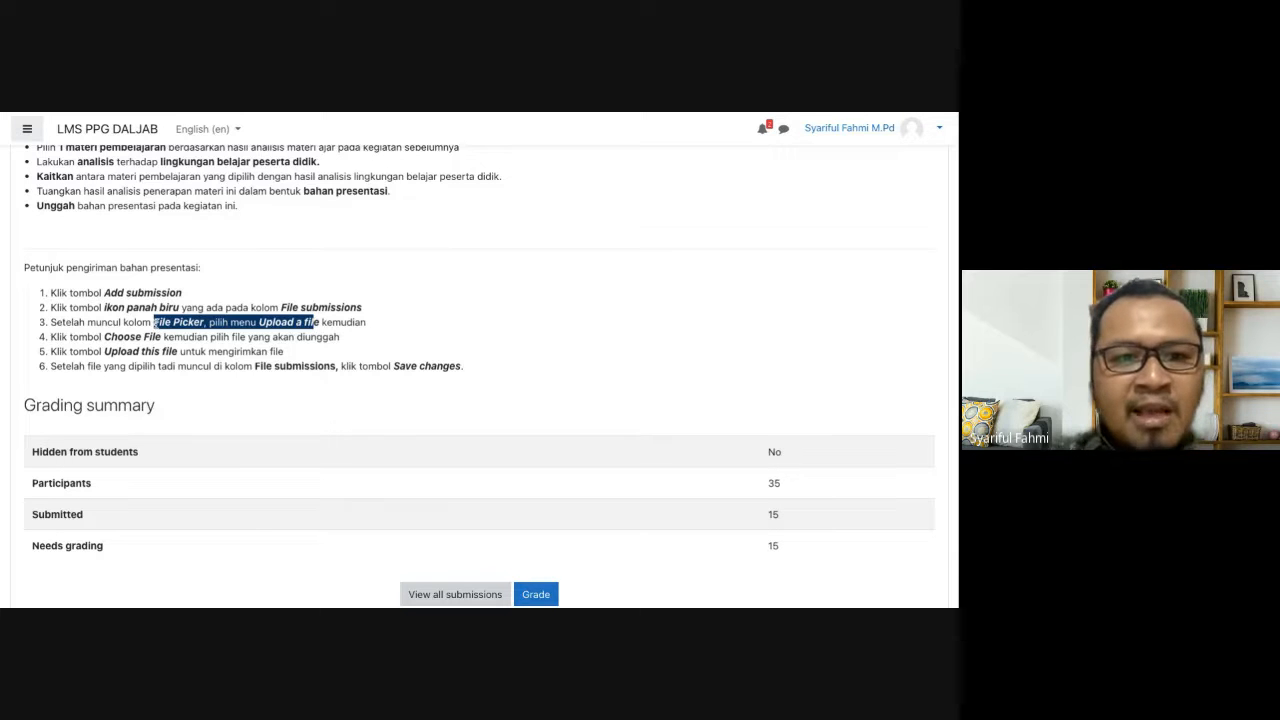
- Look over the "2.a.6.6. Analisis Penerapan Materi - Modul 6" submission instructions, then go back to the course
click(405, 328)
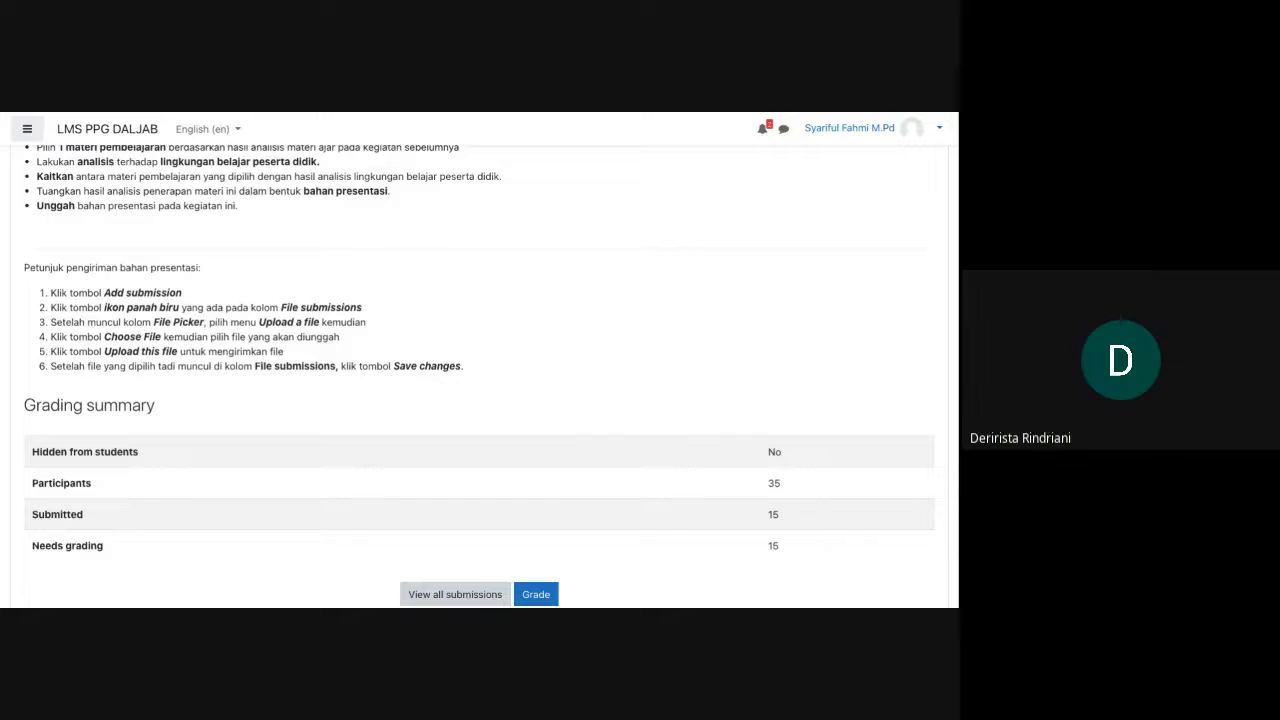
scroll(479, 376, down, 1)
scroll(479, 376, up, 3)
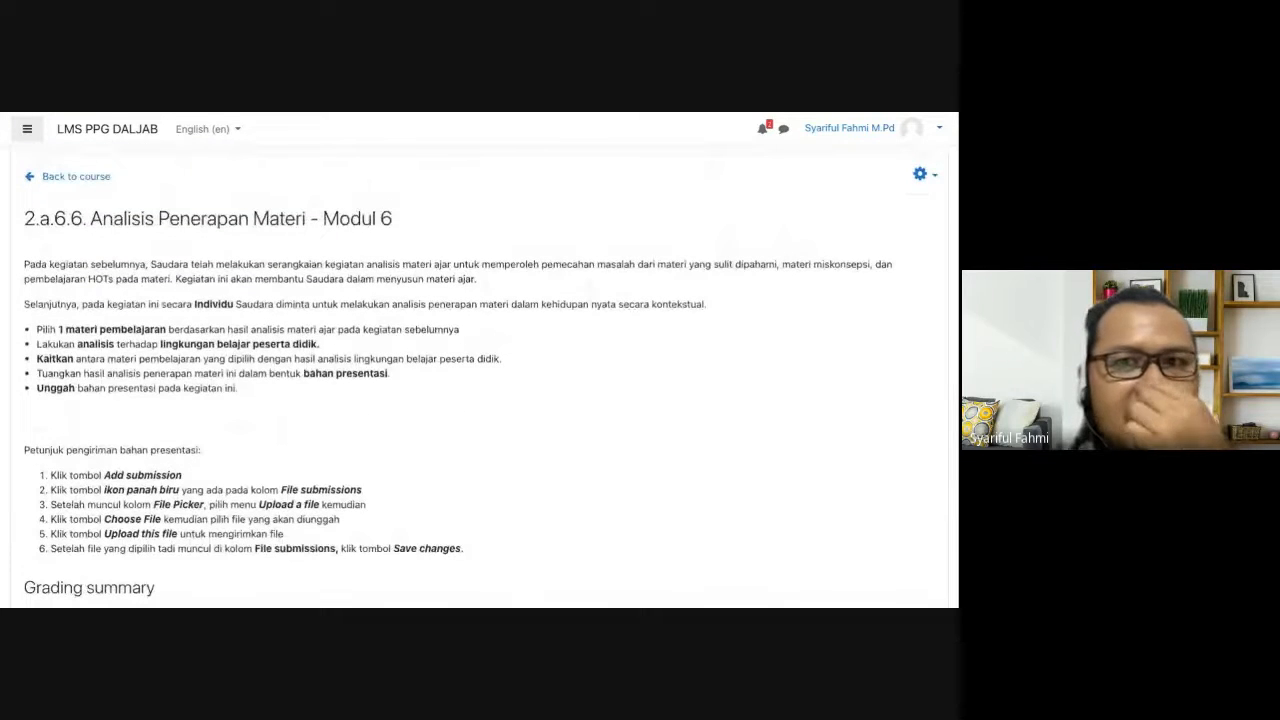
click(90, 183)
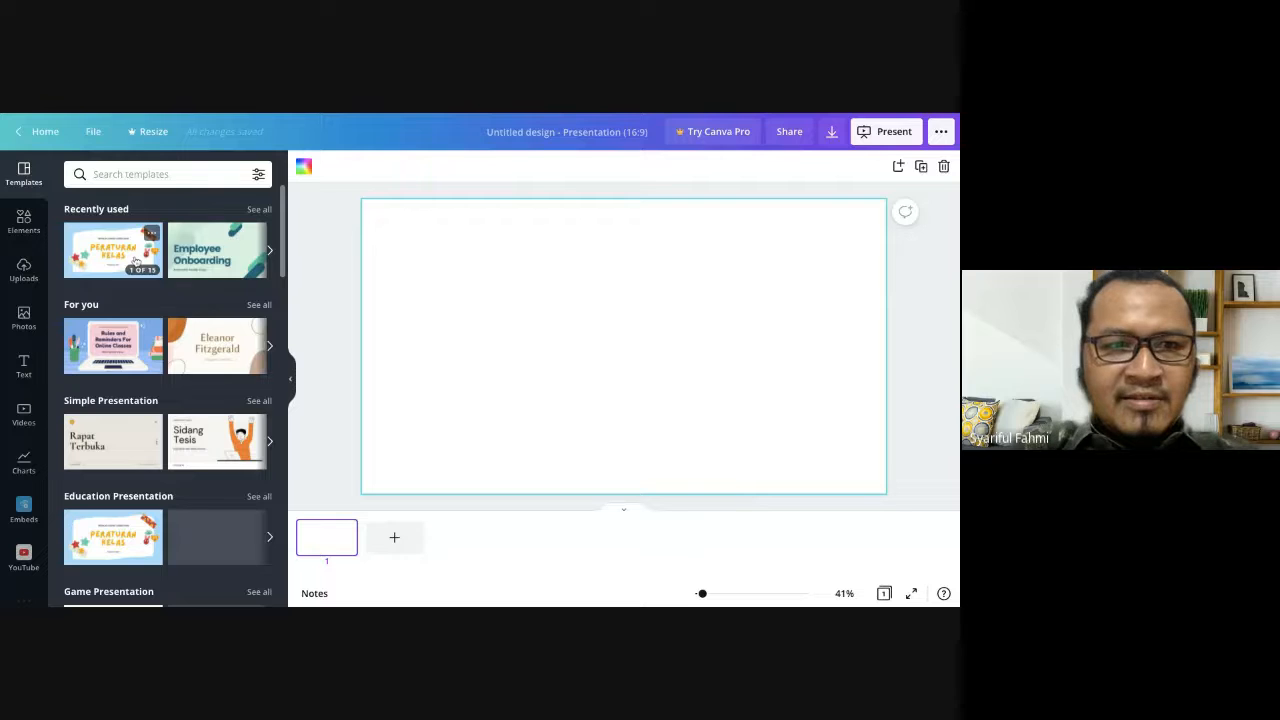
- Apply the "Peraturan Kelas" template cover to page 1 and add a second page with its "5 Pengingat Penting" layout
click(117, 258)
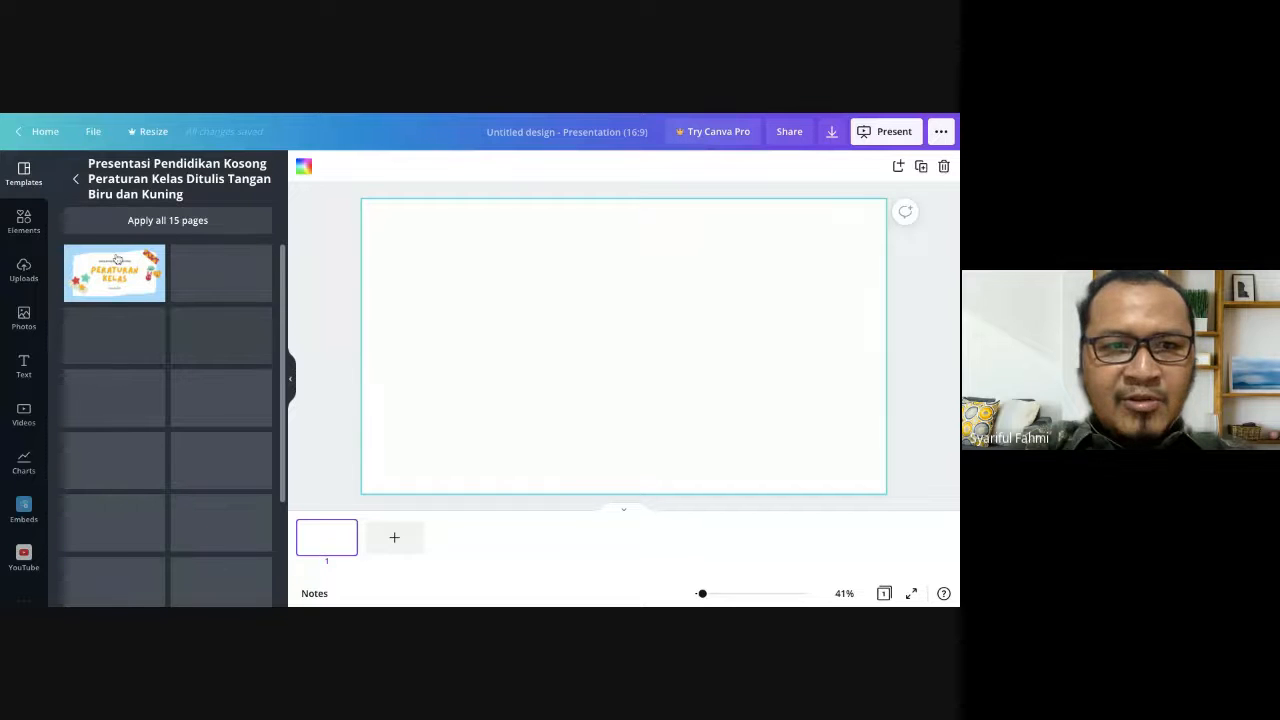
click(117, 258)
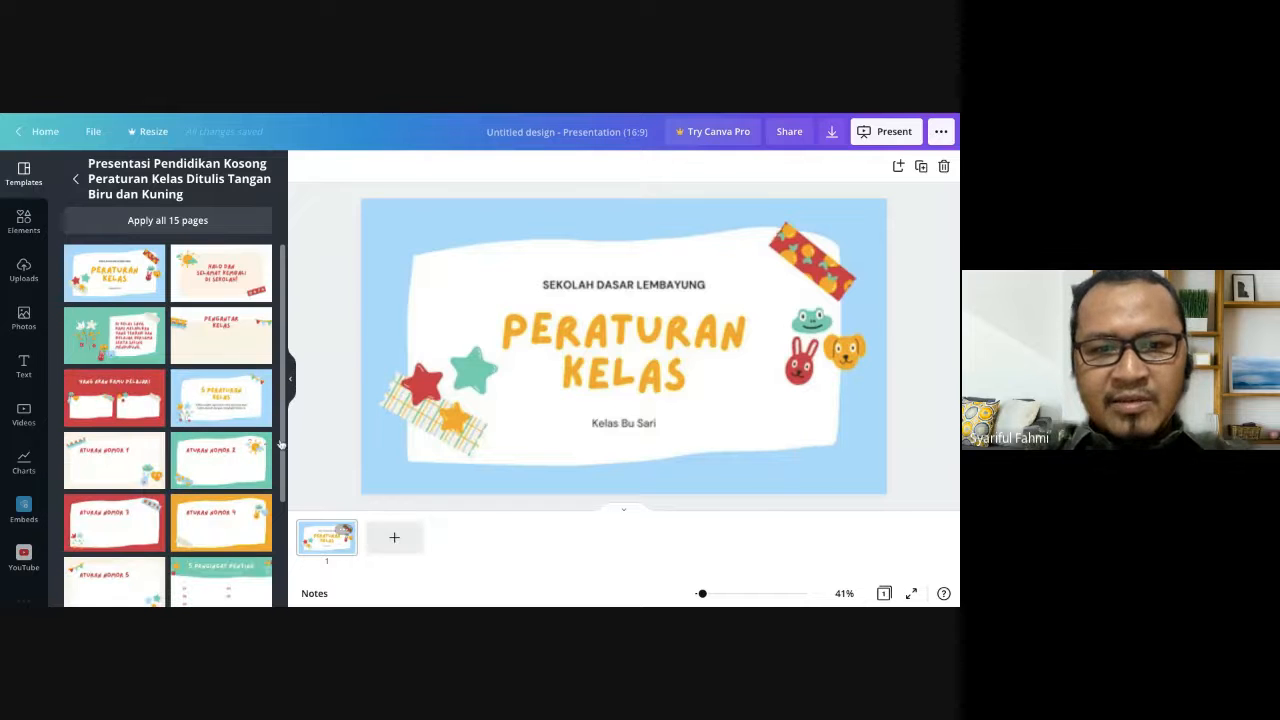
click(393, 540)
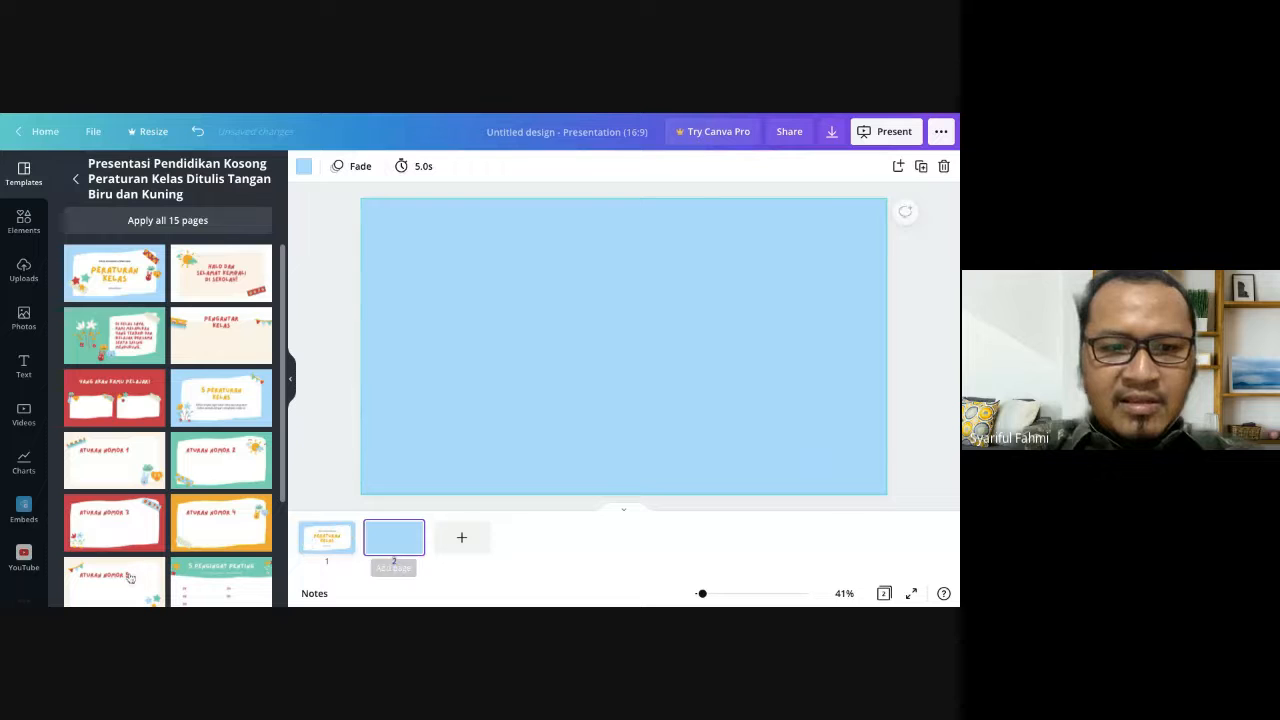
click(197, 580)
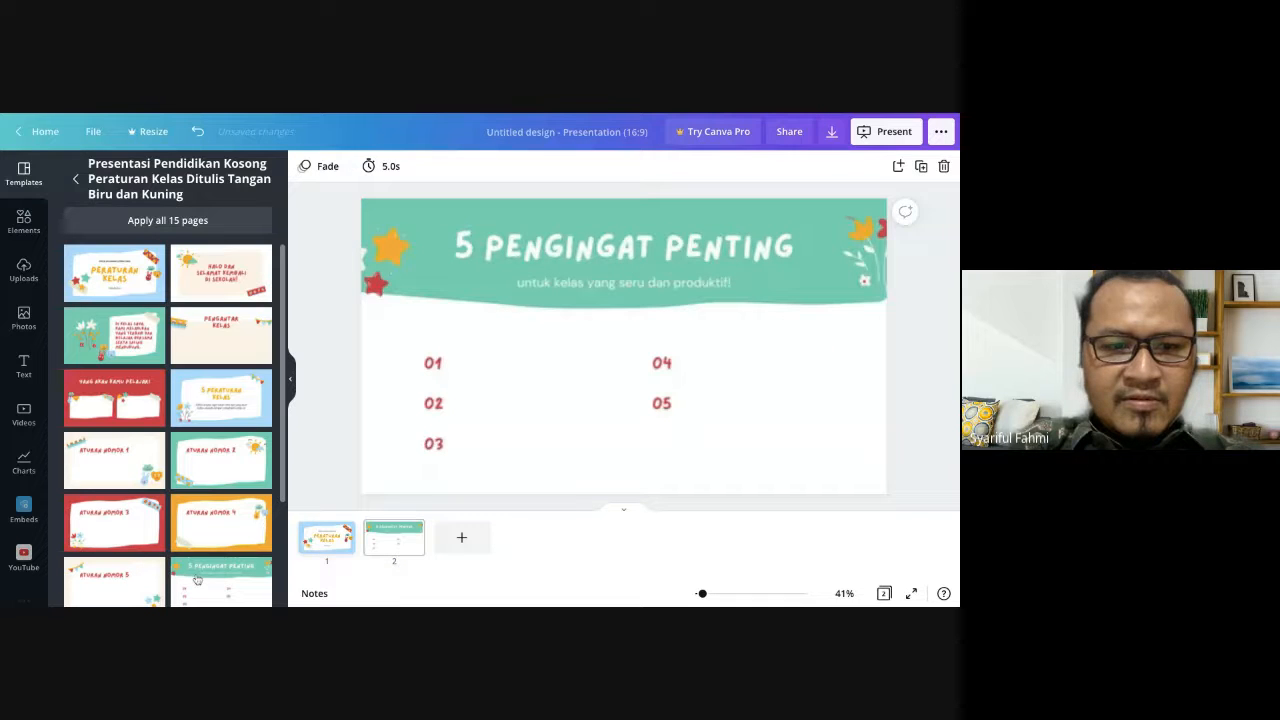
click(333, 537)
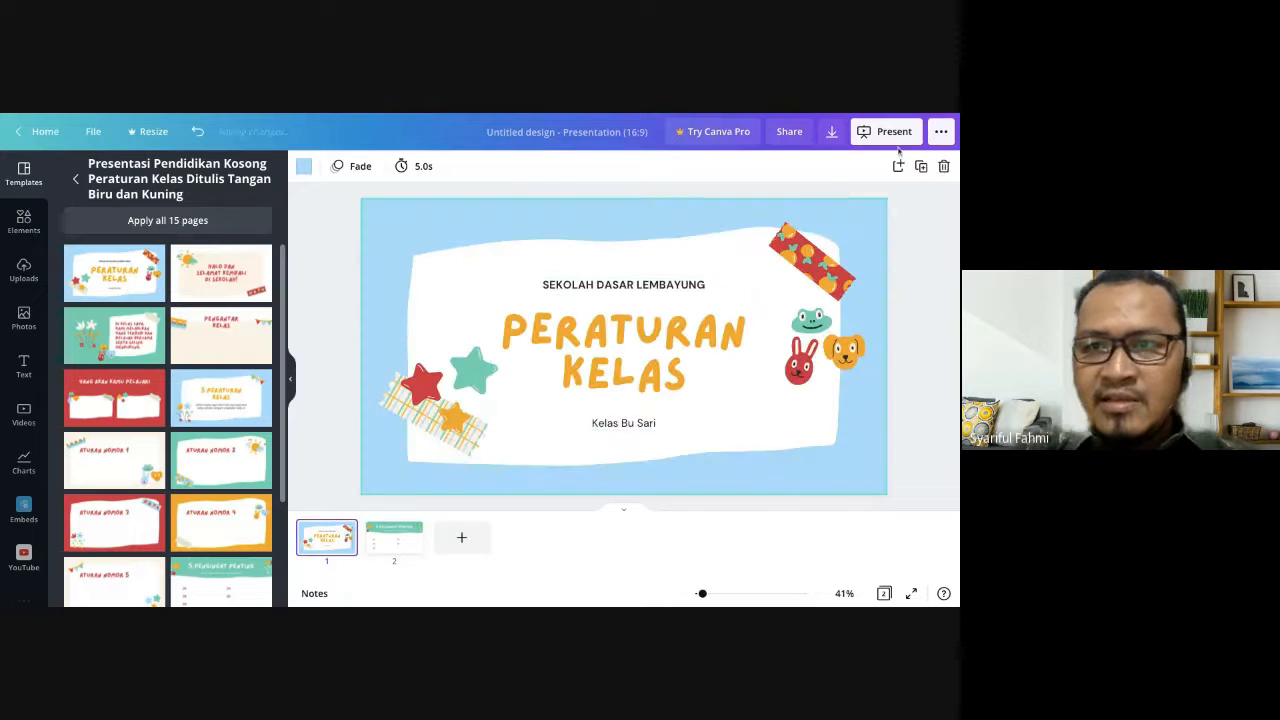
- Open the recording studio for the presentation and set the camera source to None (Audio only)
click(940, 133)
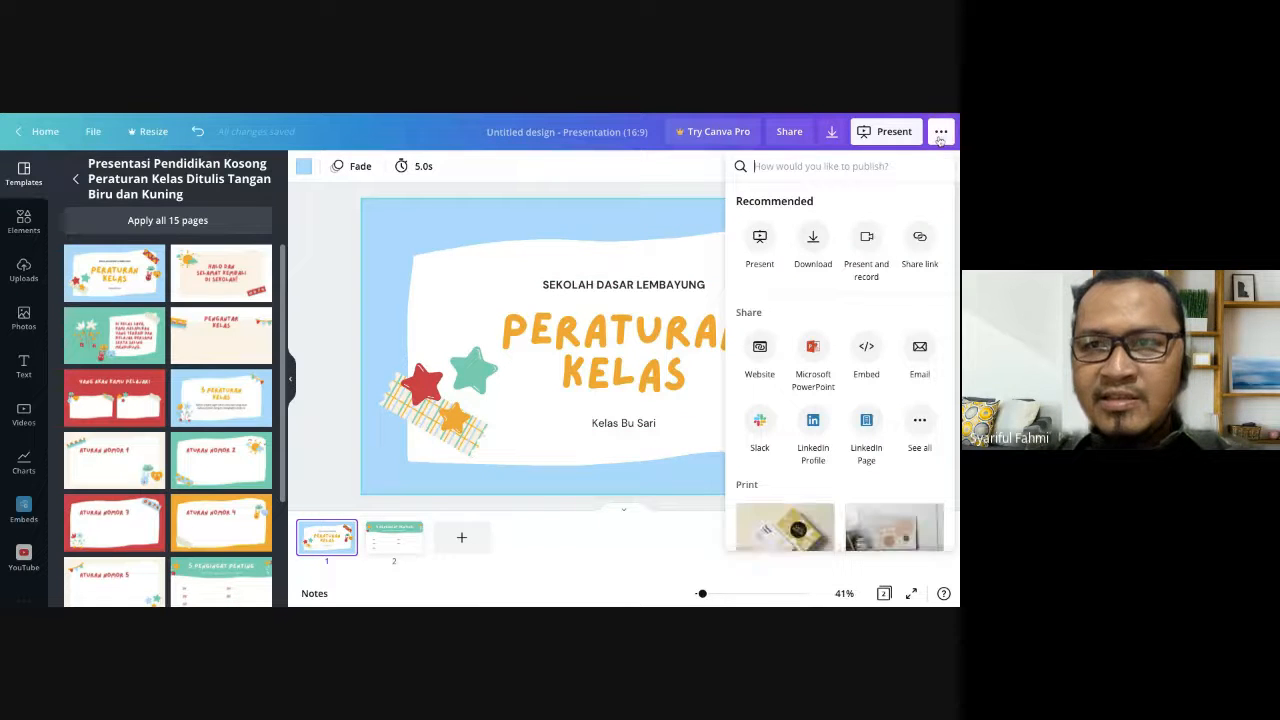
click(867, 250)
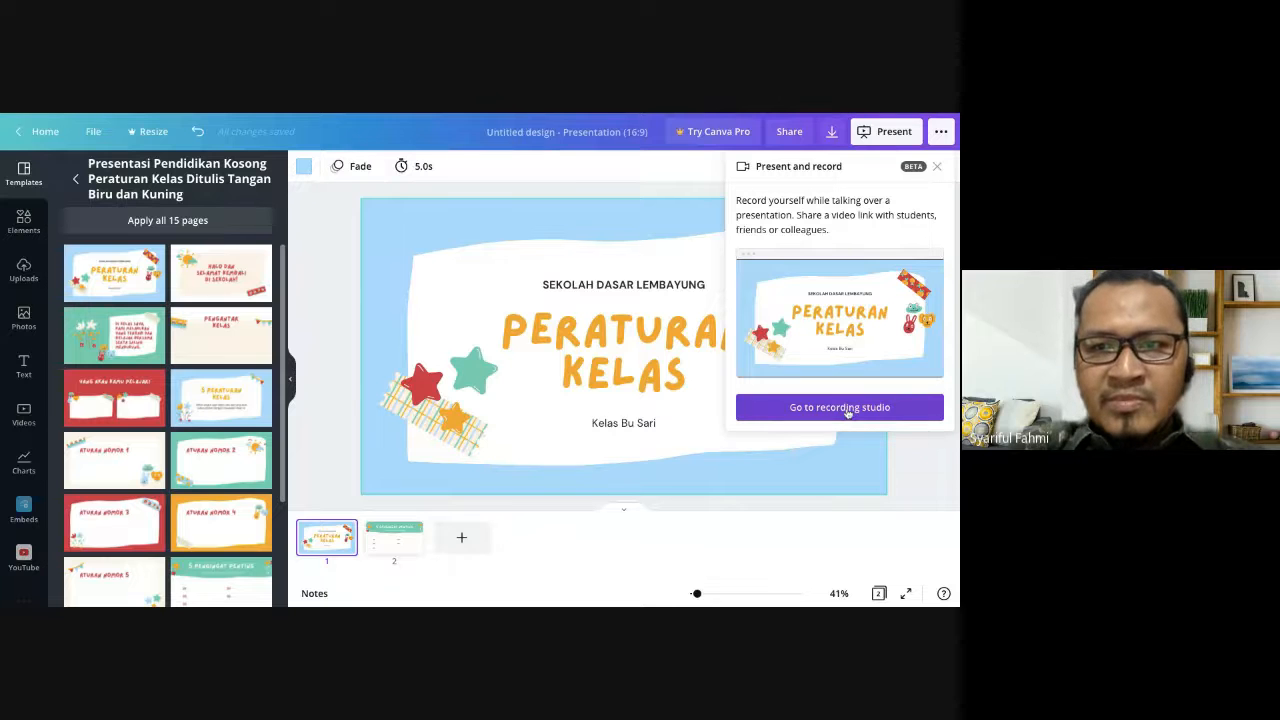
click(847, 409)
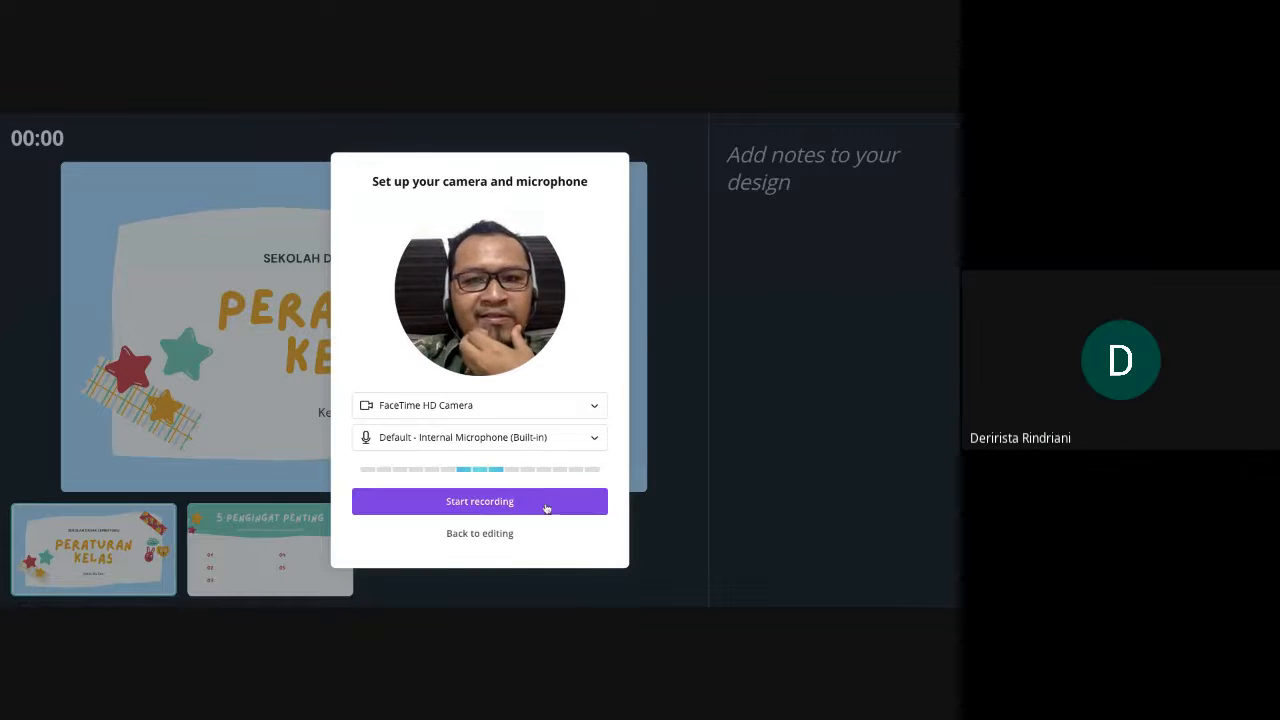
click(596, 406)
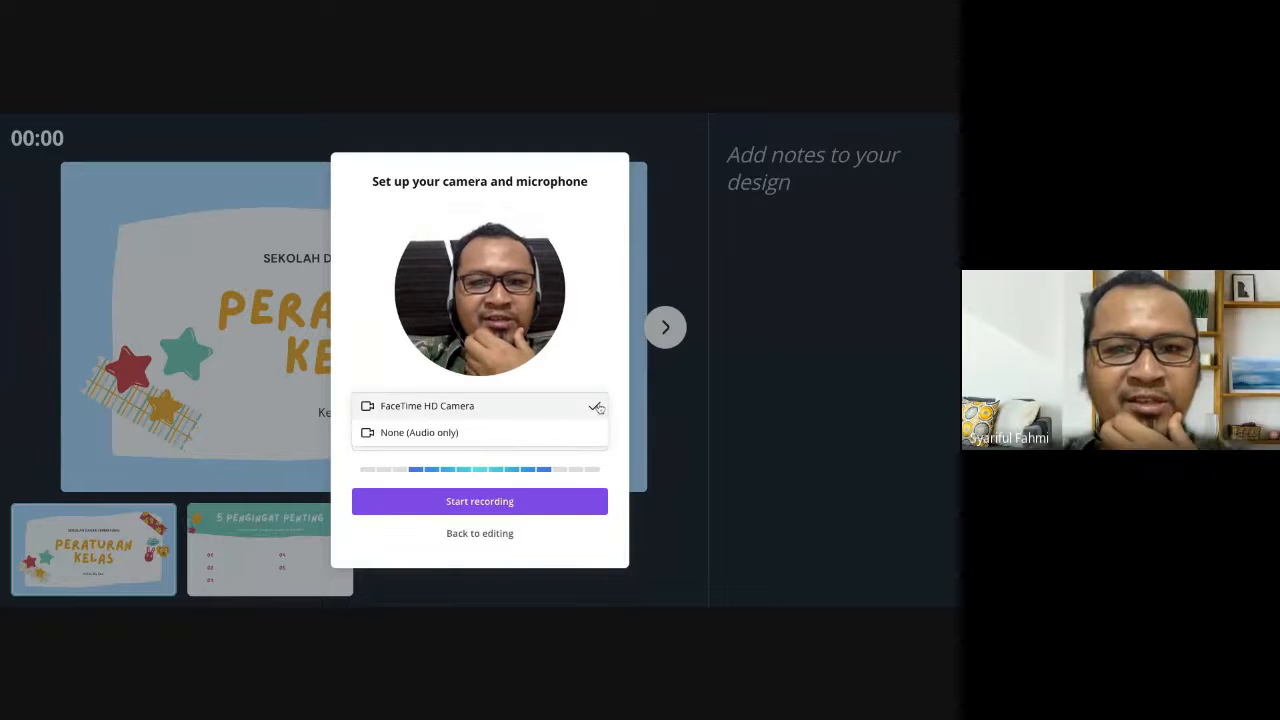
click(419, 433)
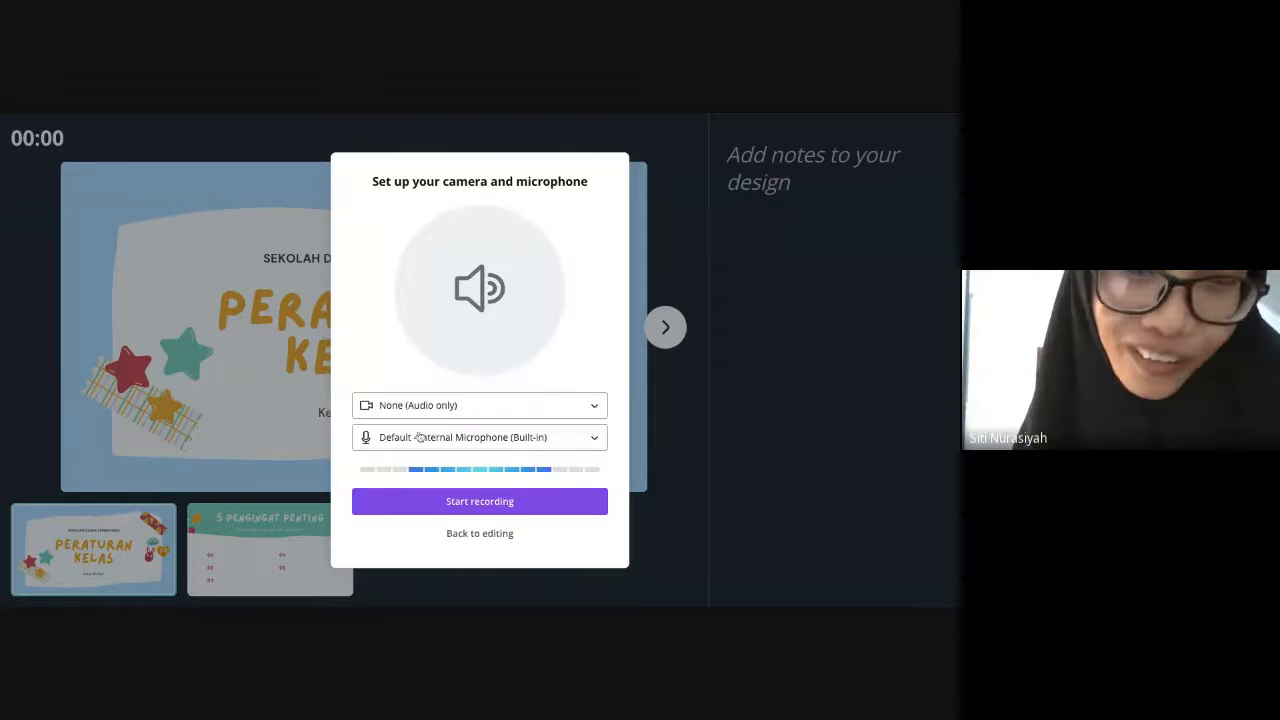
- Leave the recording studio without recording and close the Present and record options
click(600, 406)
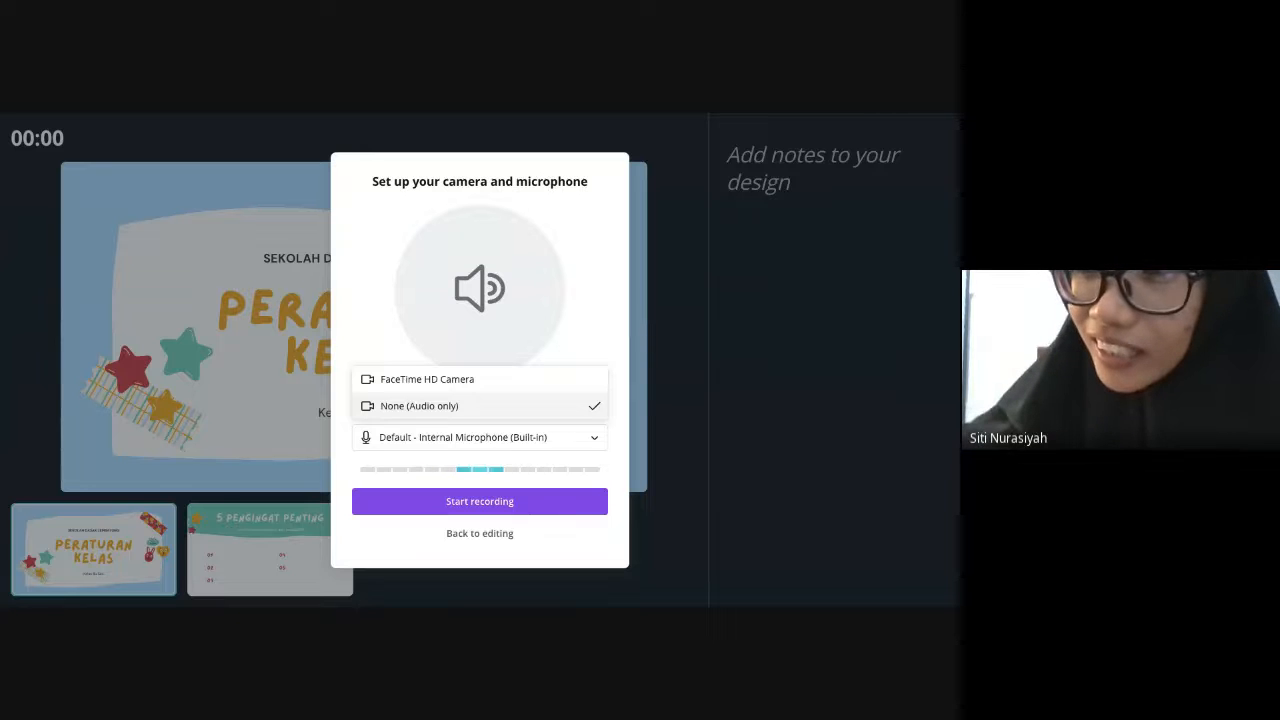
click(486, 535)
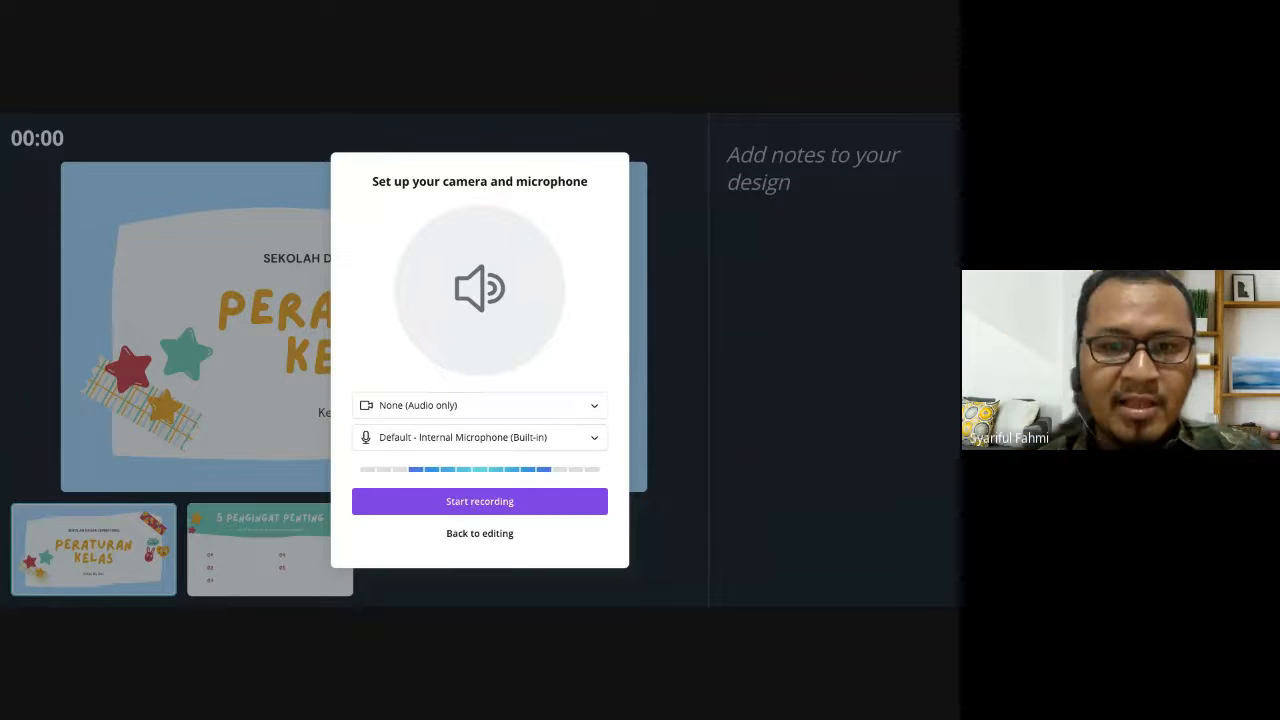
click(480, 533)
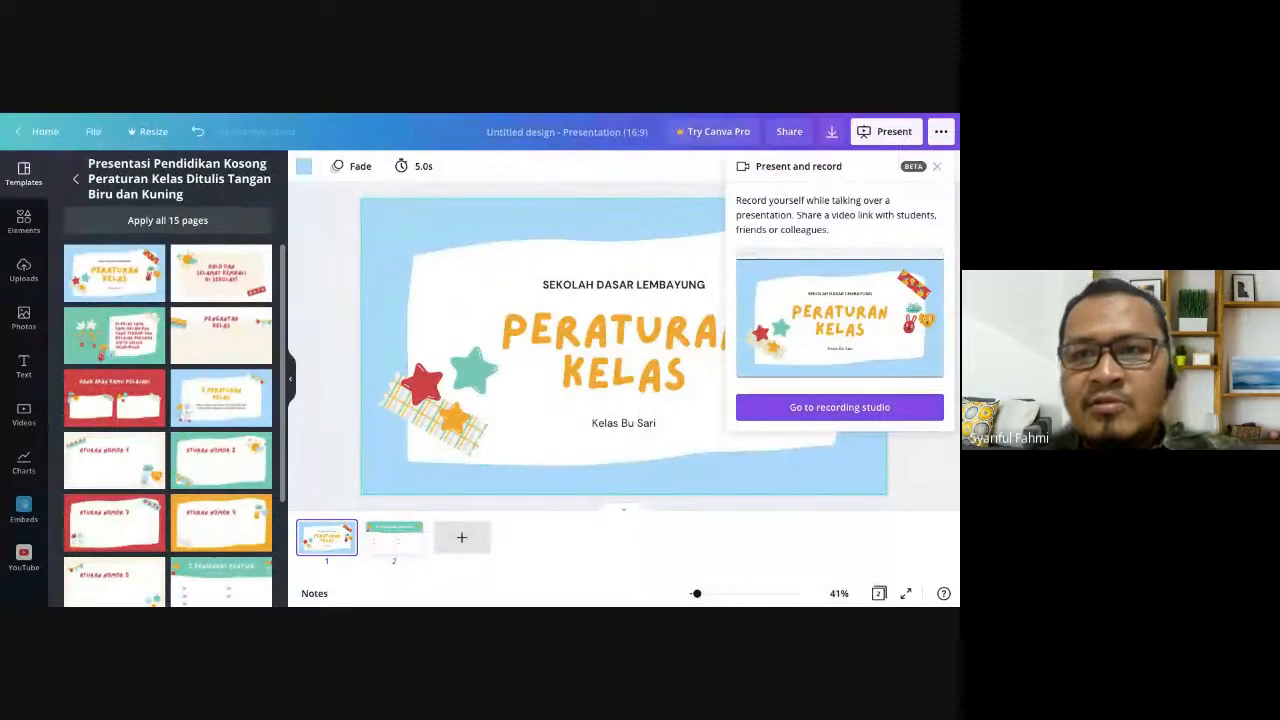
click(937, 166)
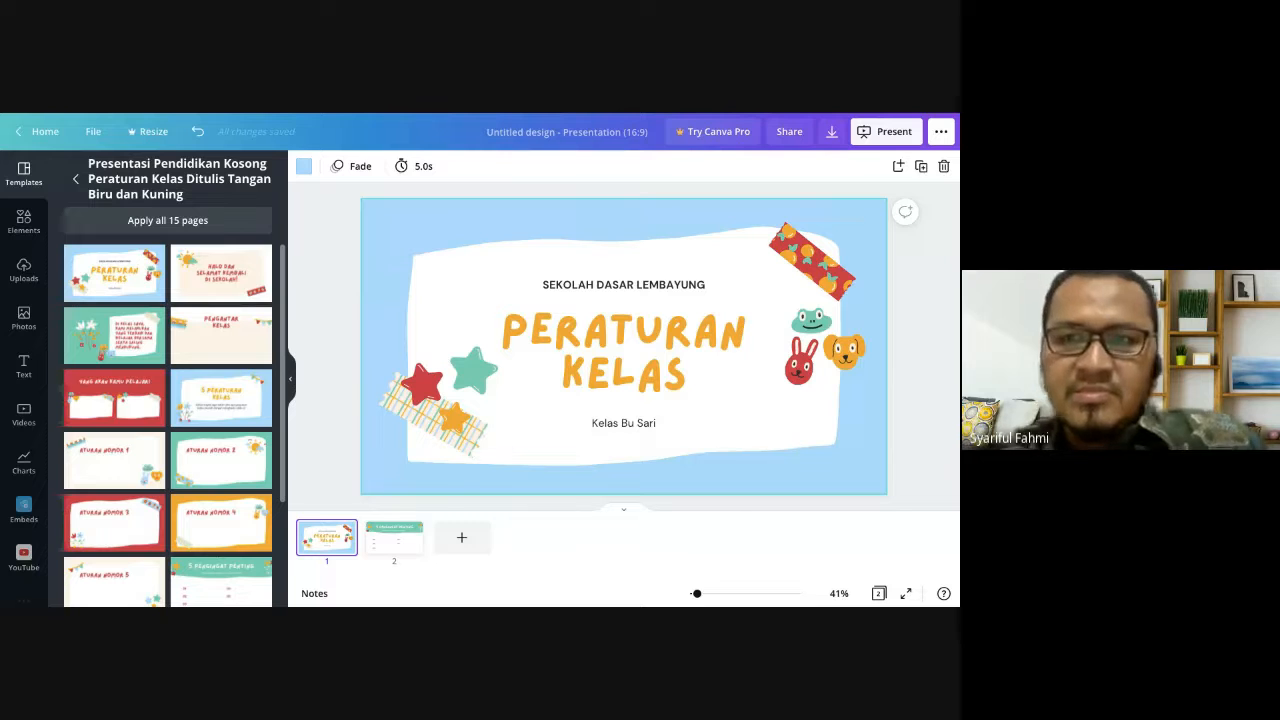
- Reopen the recording studio, set the camera to FaceTime HD Camera, and start recording the presentation
click(941, 132)
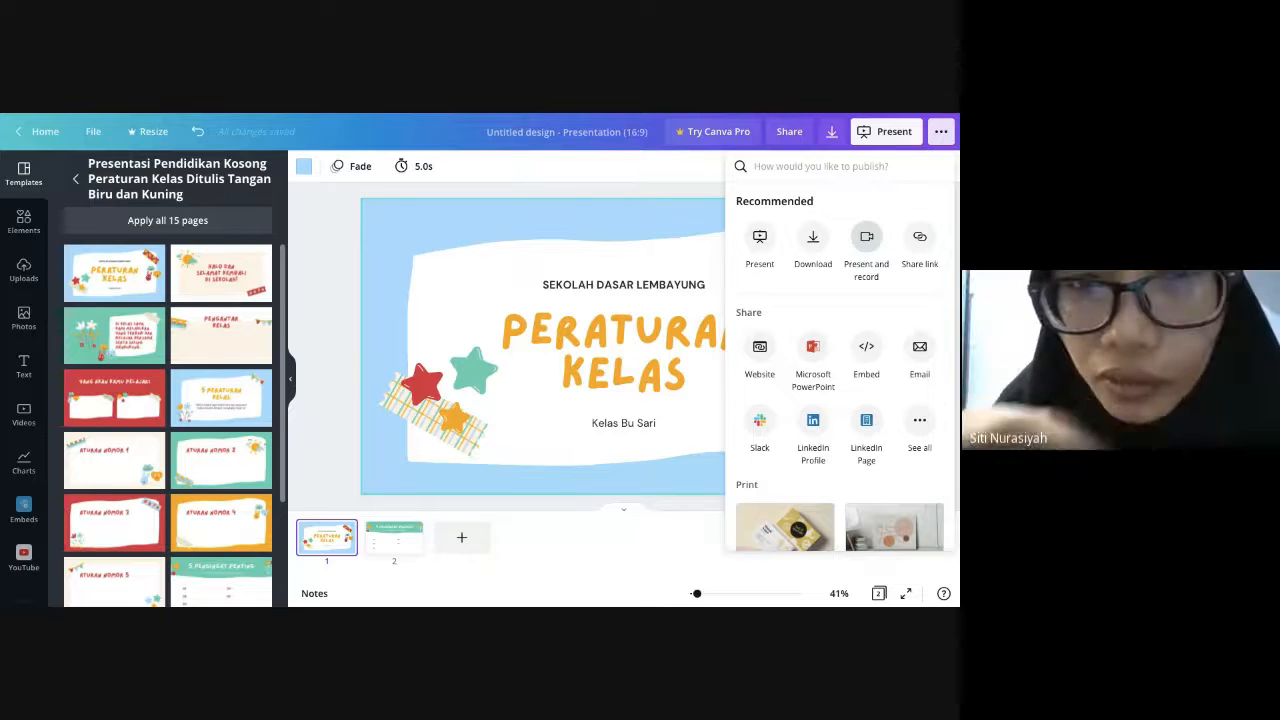
click(866, 236)
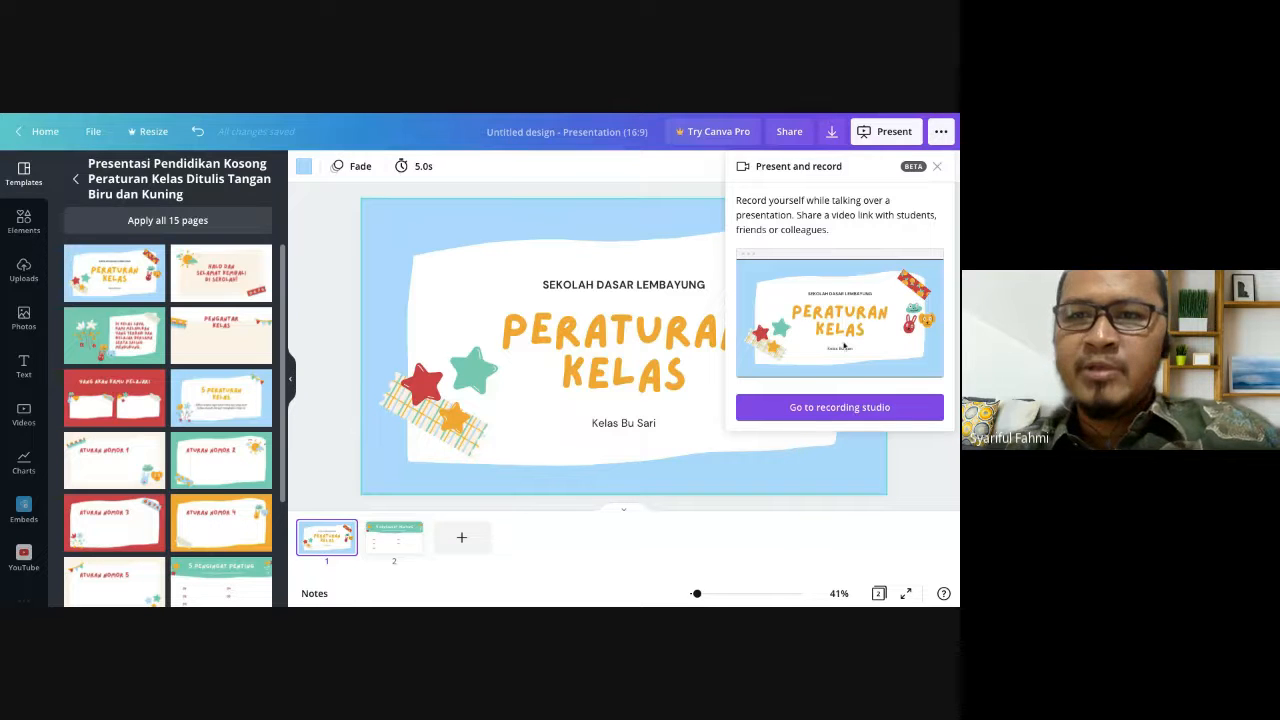
click(842, 409)
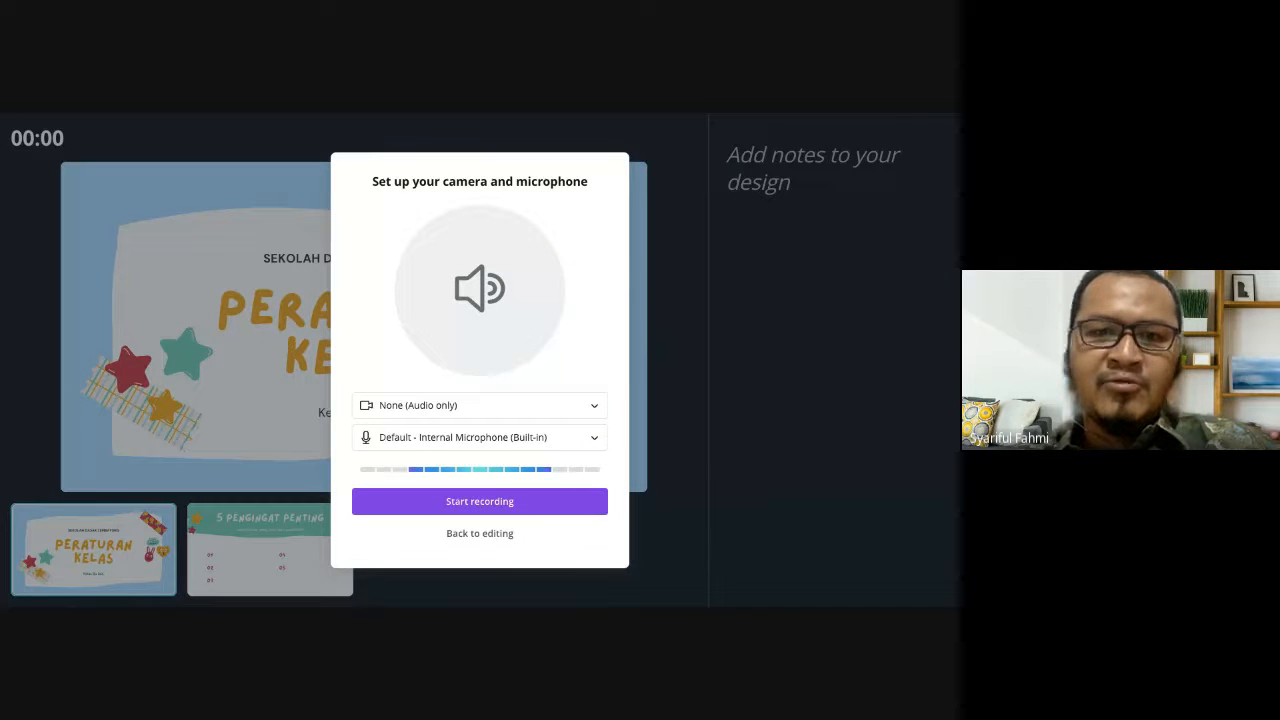
click(594, 407)
click(548, 388)
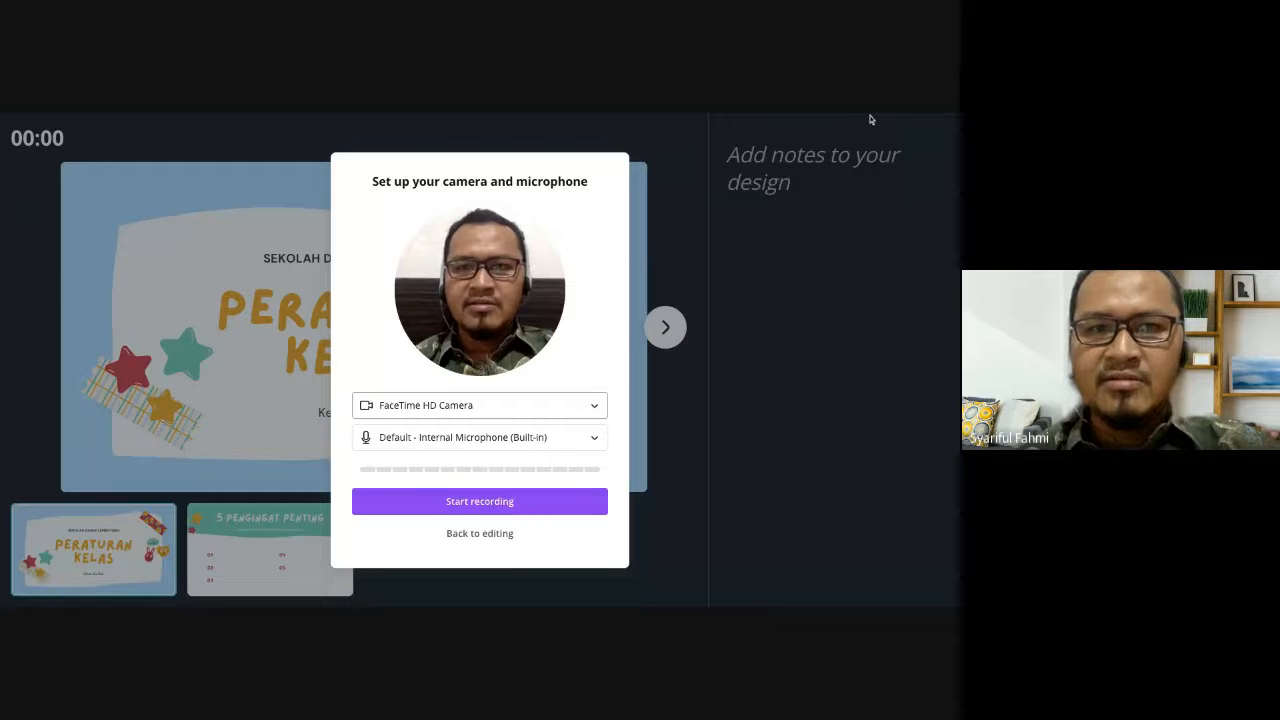
click(507, 503)
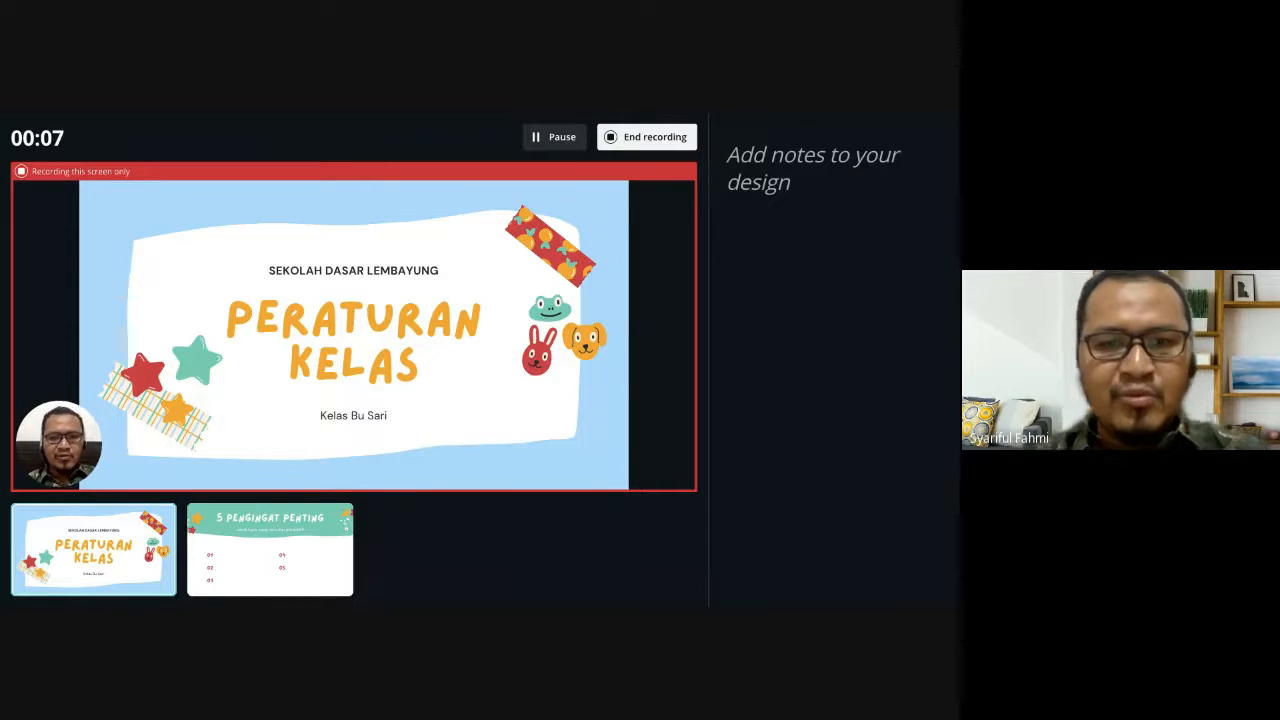
- Advance the recorded presentation to the "5 Pengingat Penting" slide, then end the recording and save it
mouse_move(540, 370)
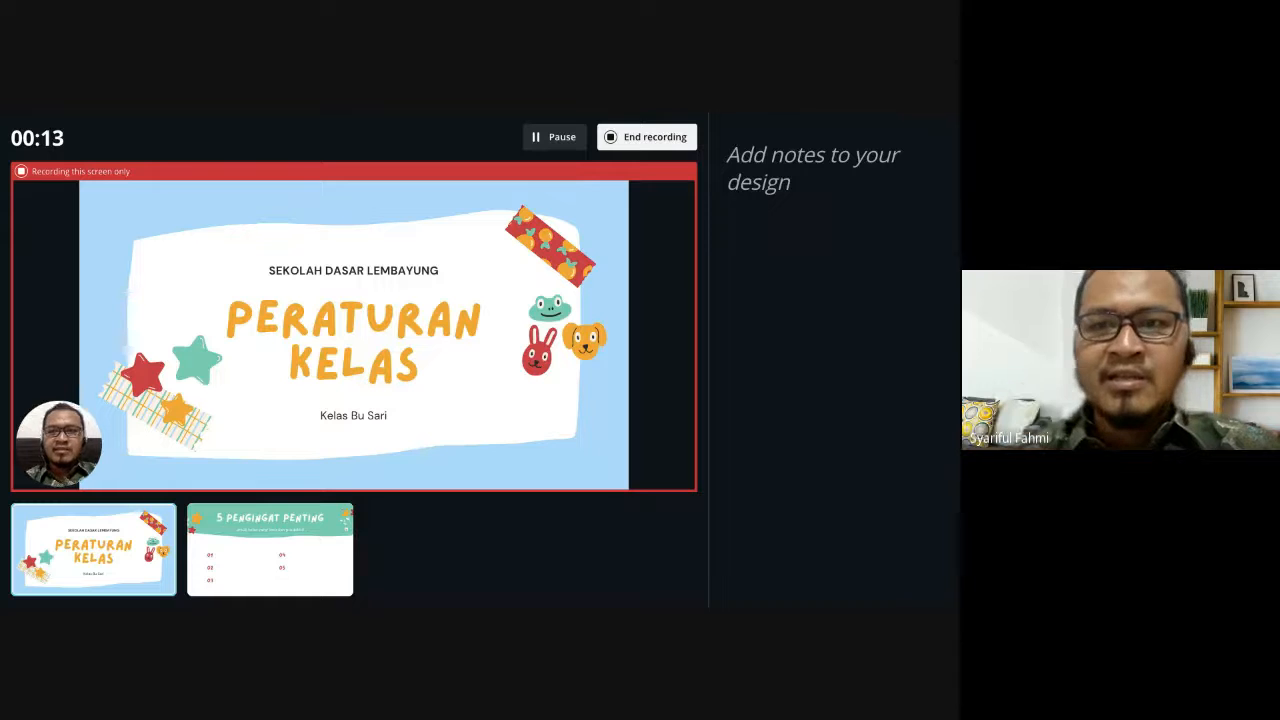
mouse_move(675, 335)
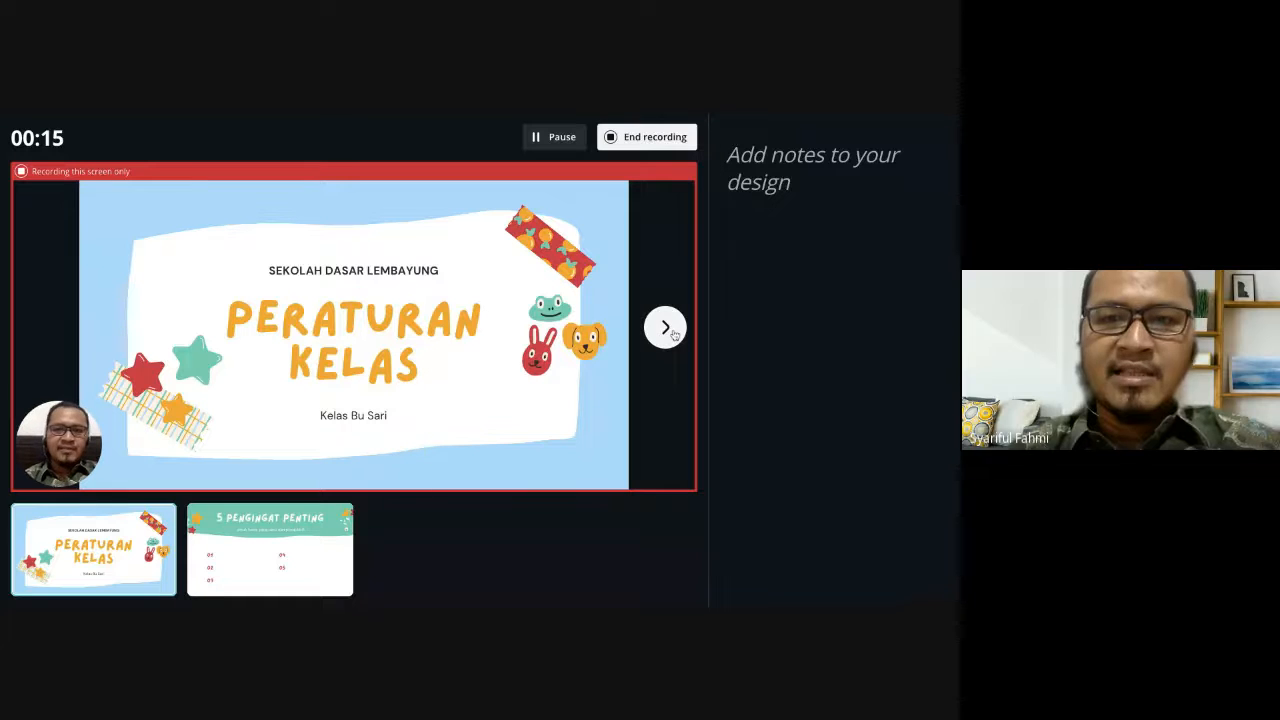
click(675, 335)
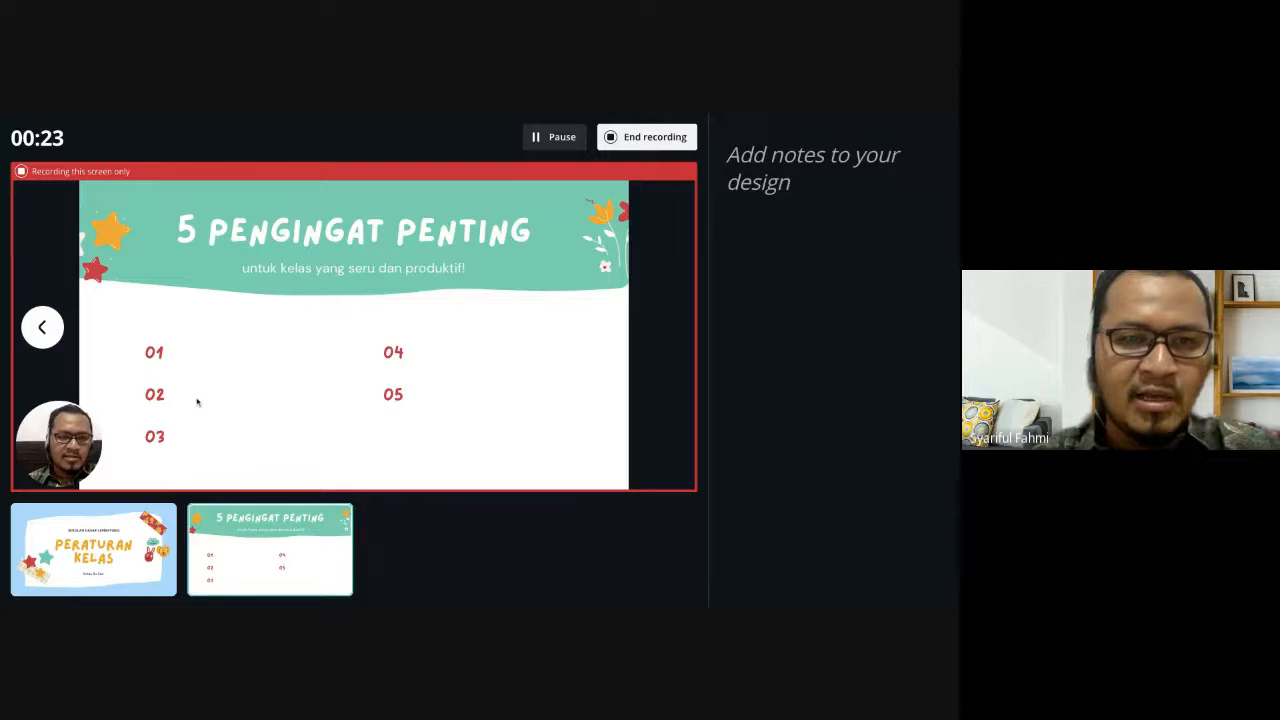
click(640, 137)
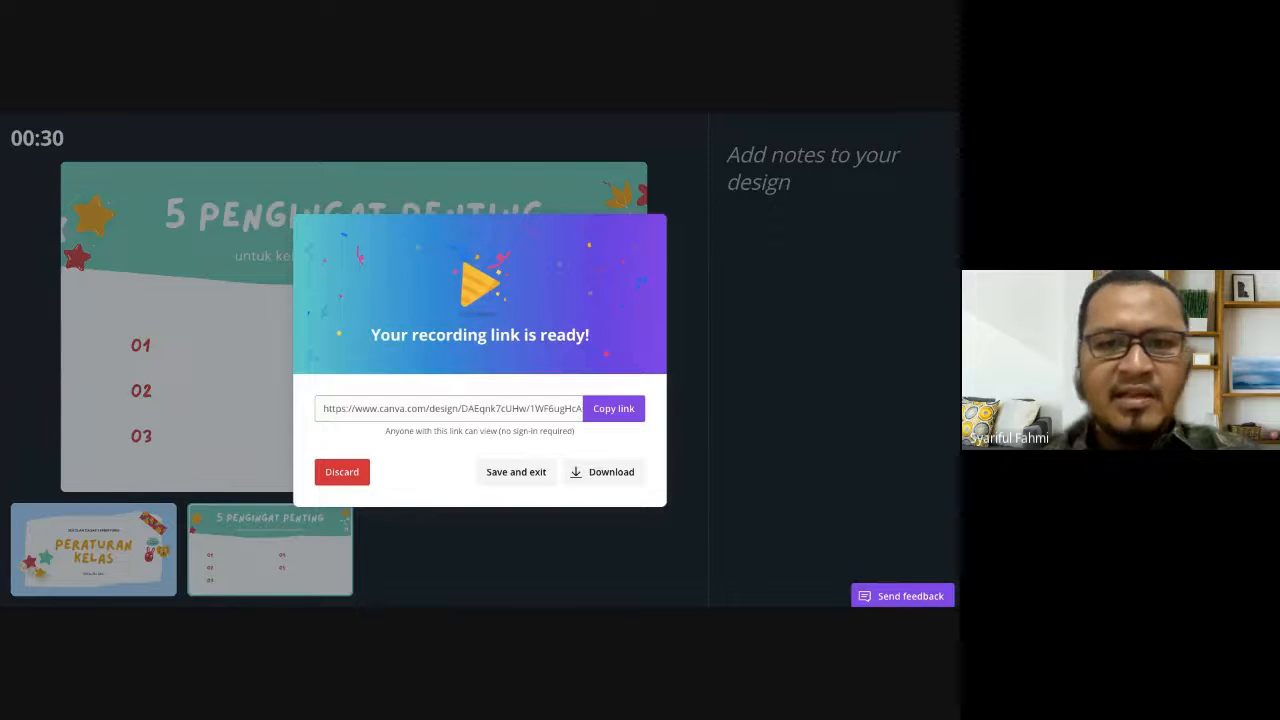
click(517, 474)
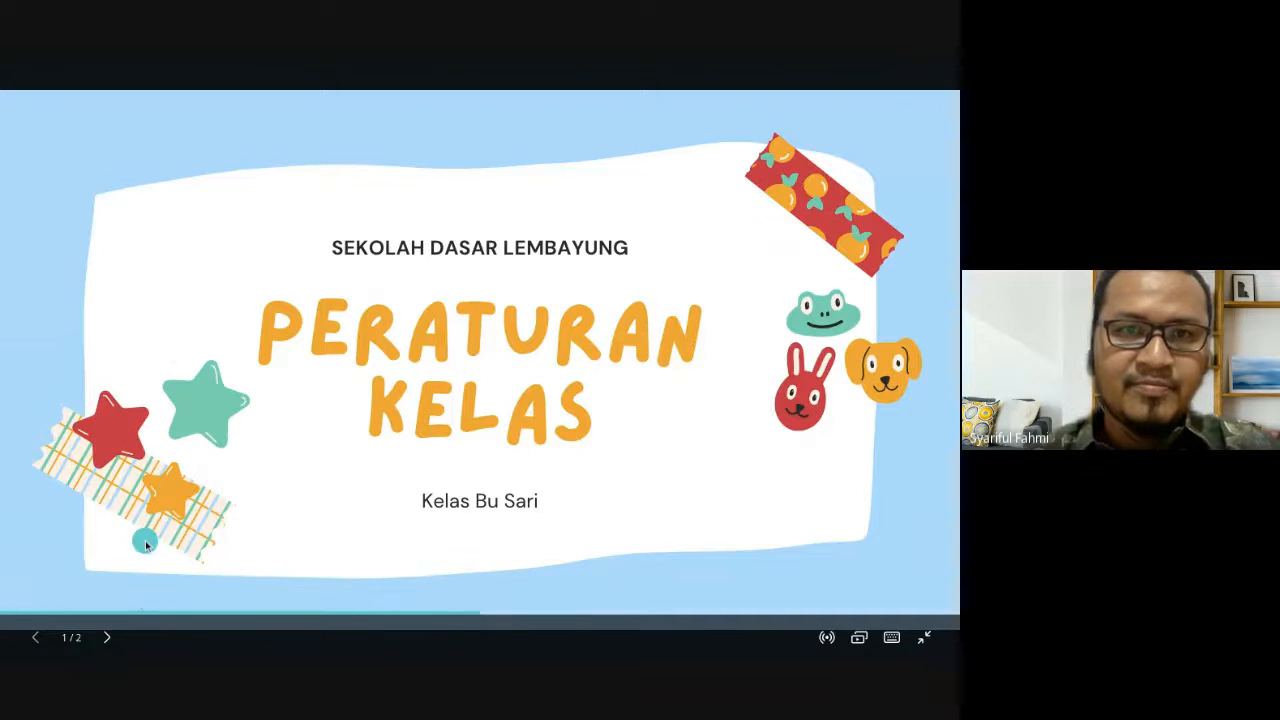
- Page forward and back through the two full-screen slides, then exit to the editor
click(107, 637)
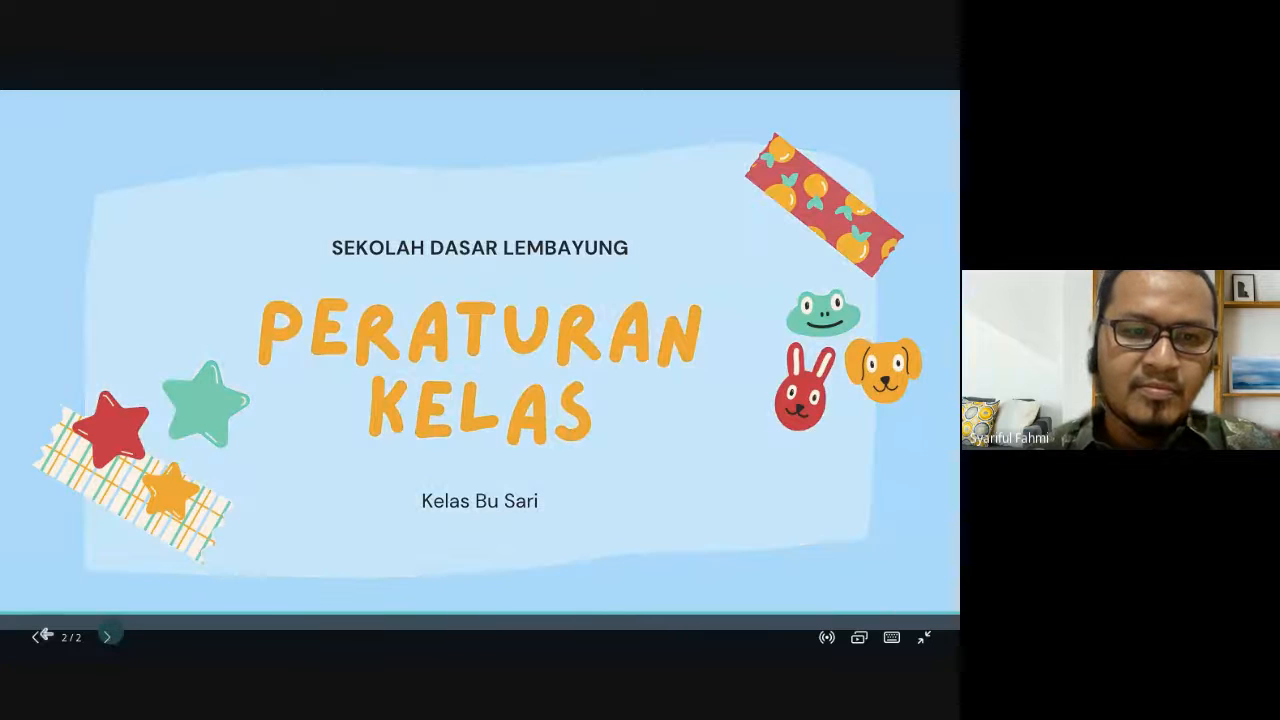
click(44, 636)
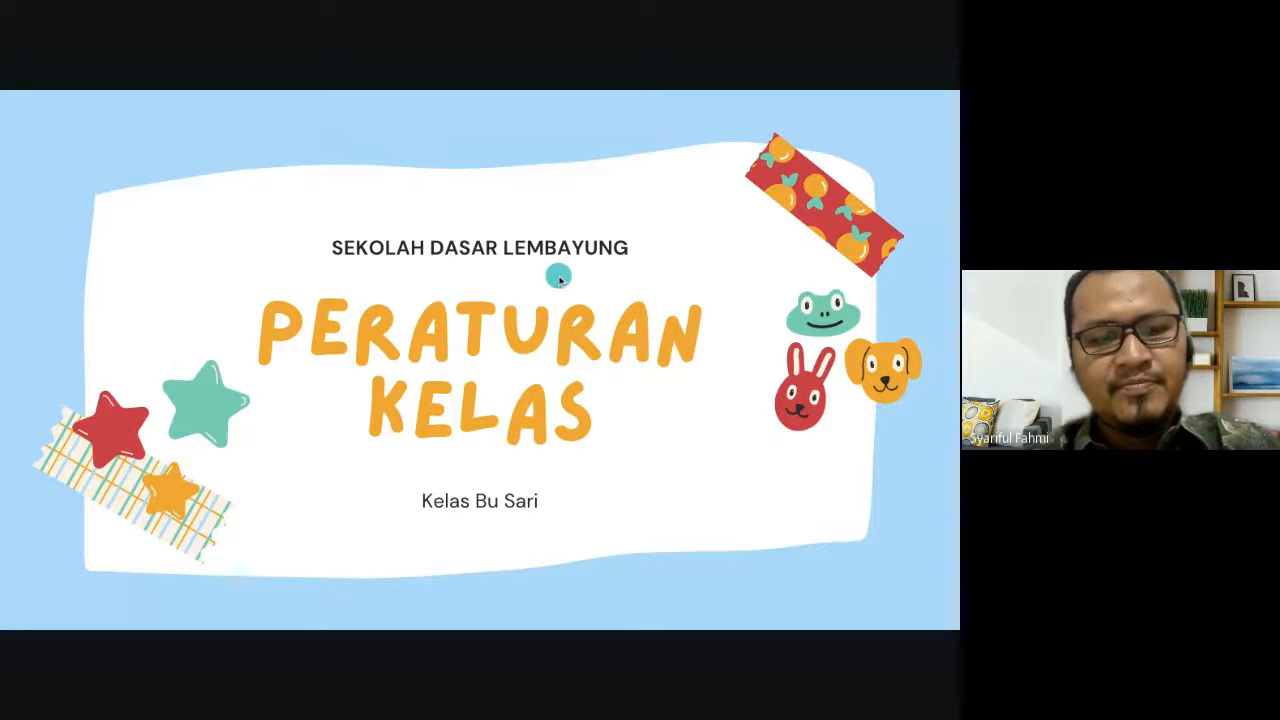
key(Escape)
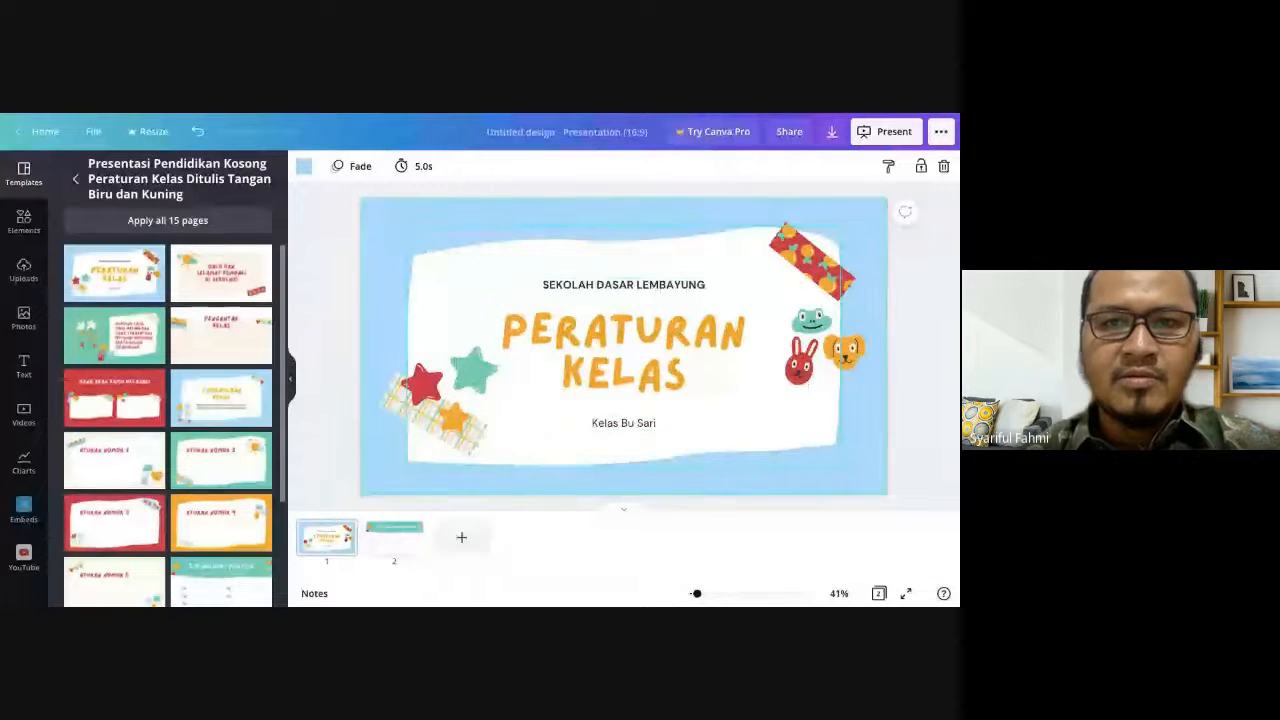
- Download the saved Present and record video of the presentation
click(941, 132)
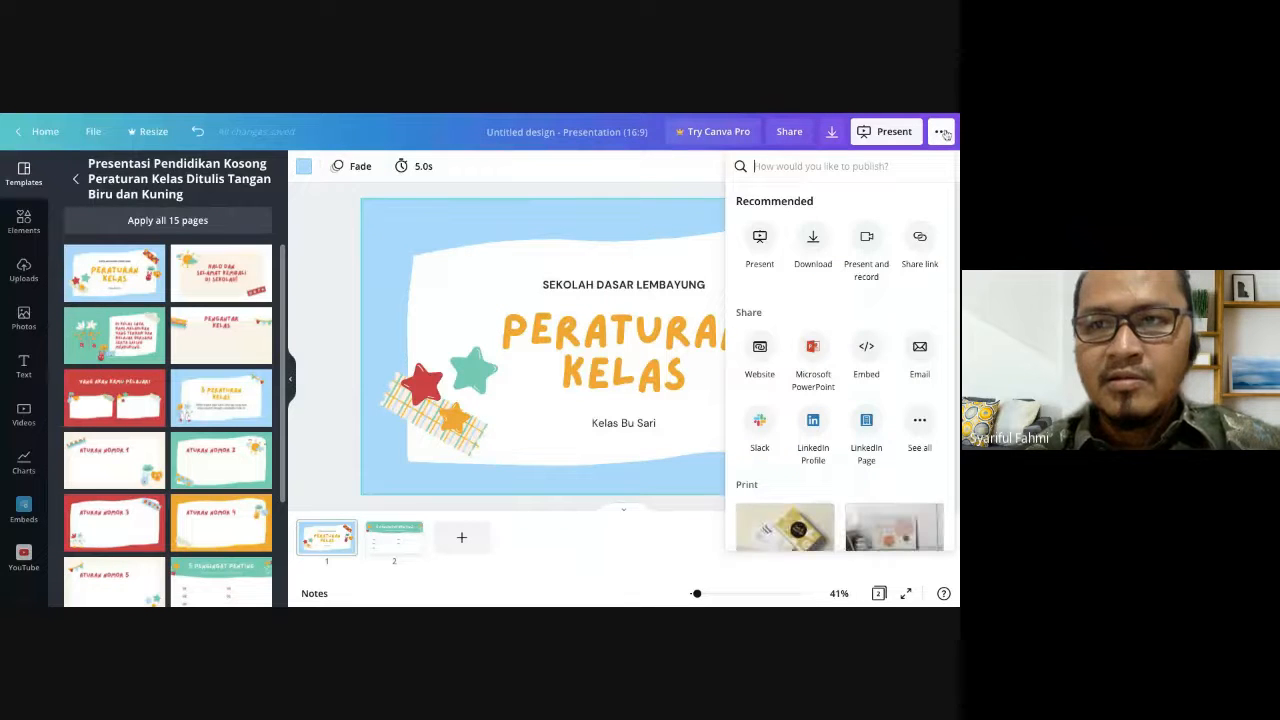
click(868, 240)
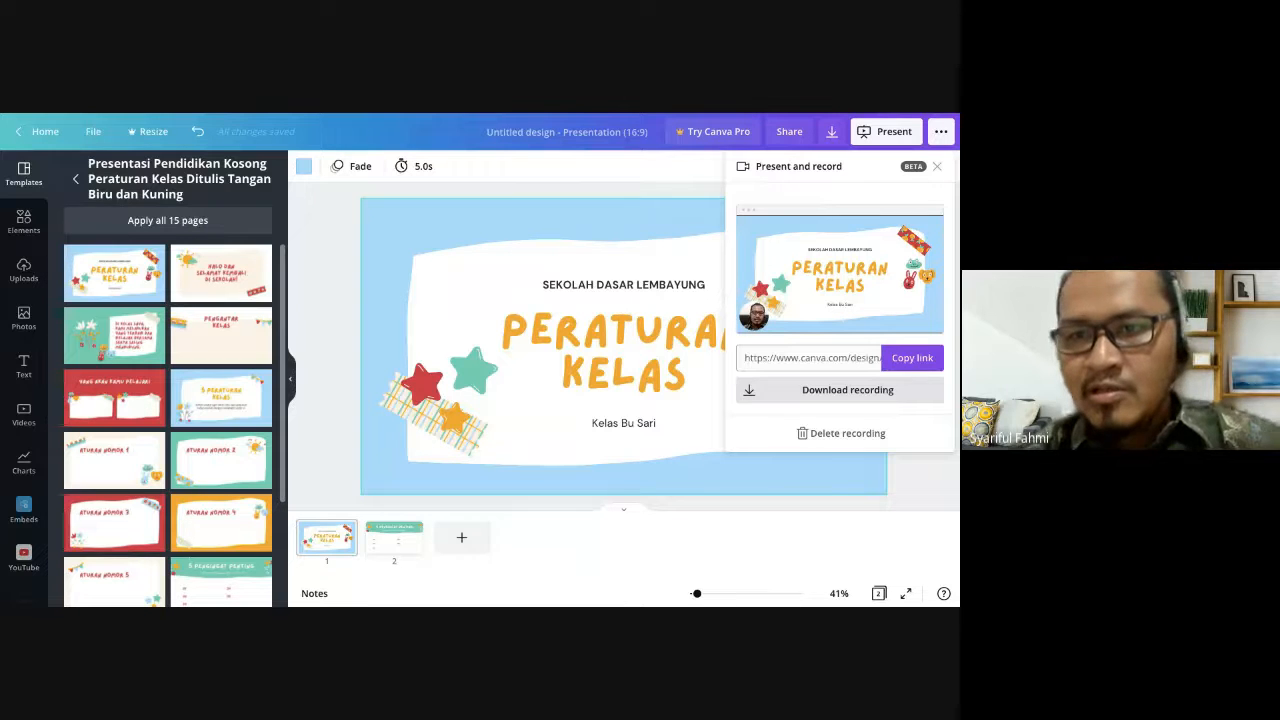
click(848, 390)
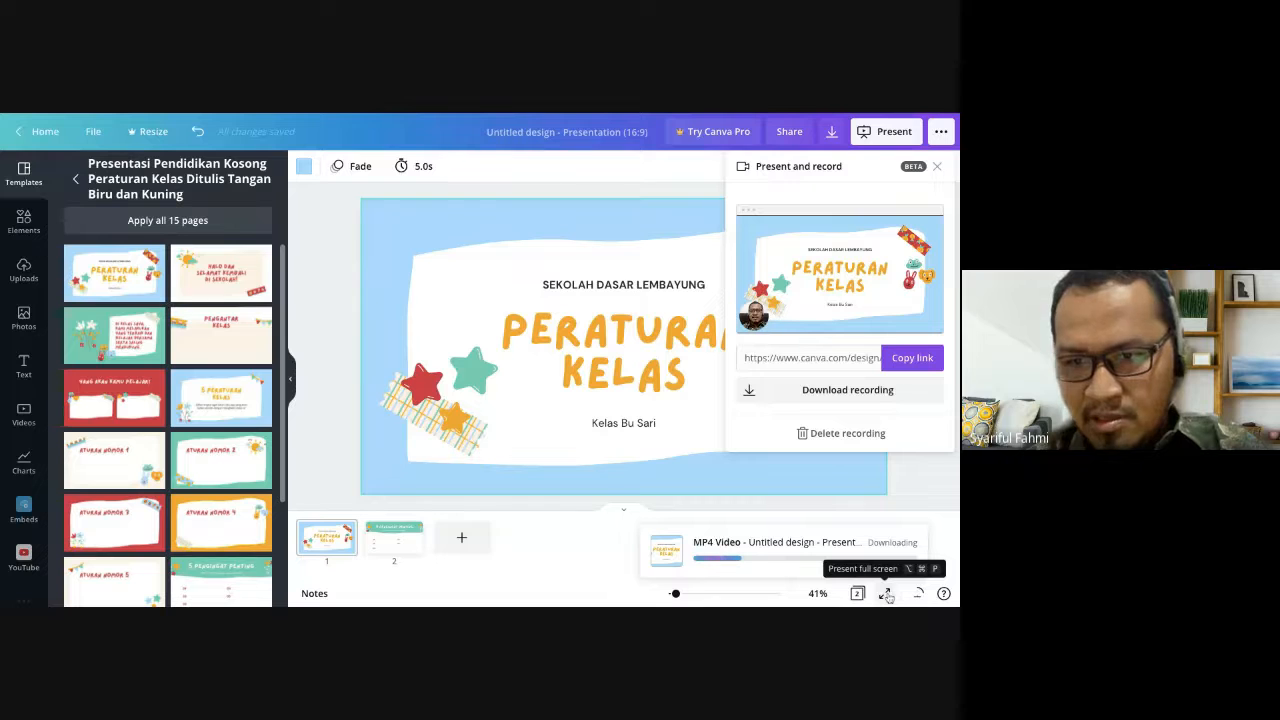
- Present the design in Presenter view and return to the editor window
click(881, 132)
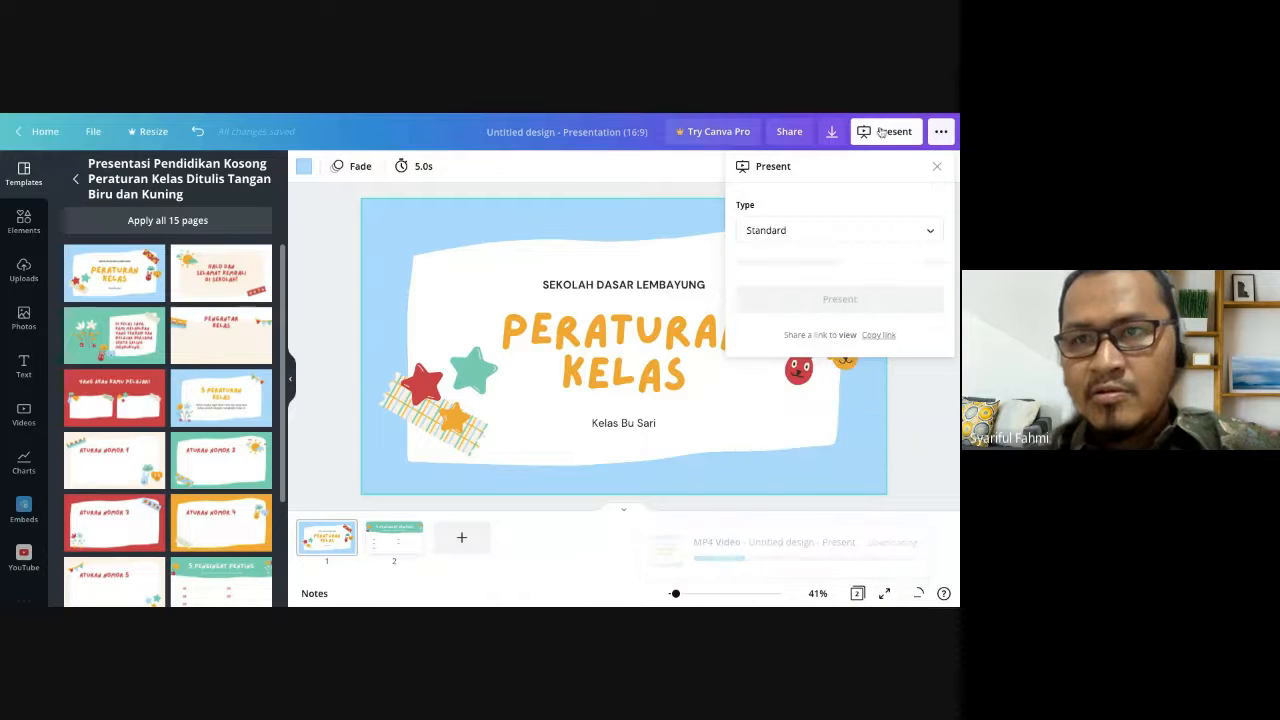
click(923, 234)
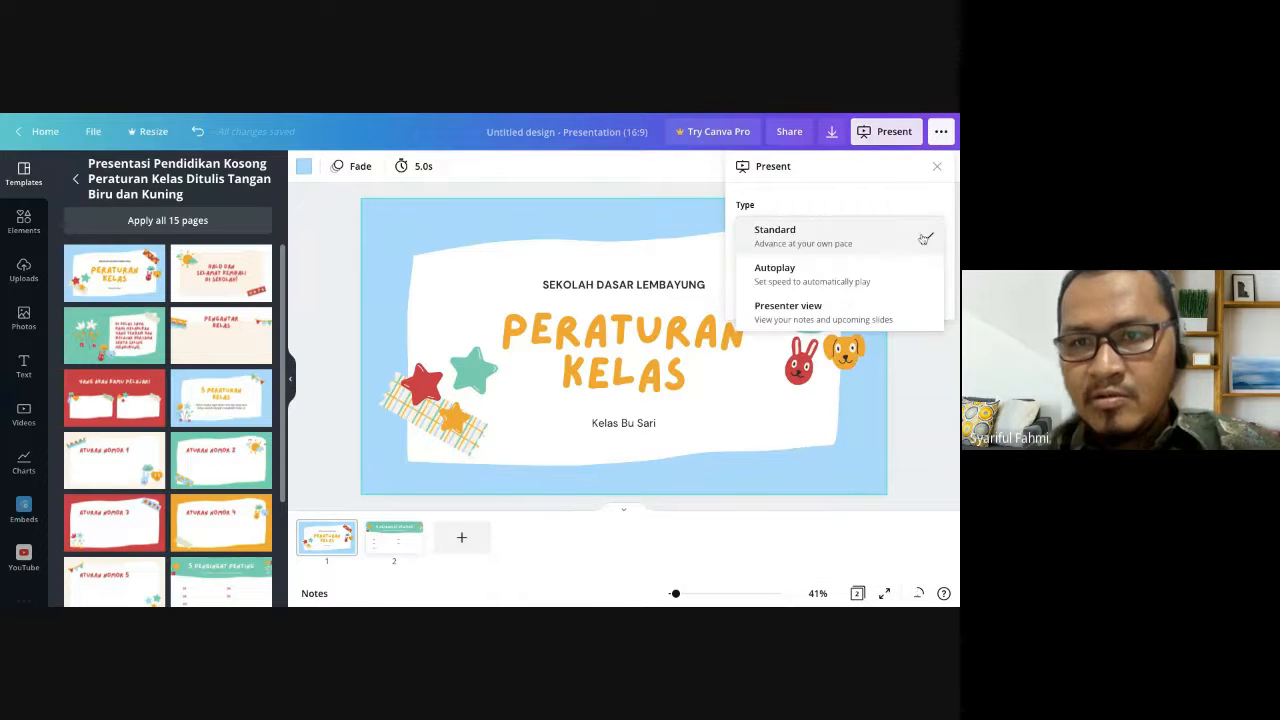
click(806, 311)
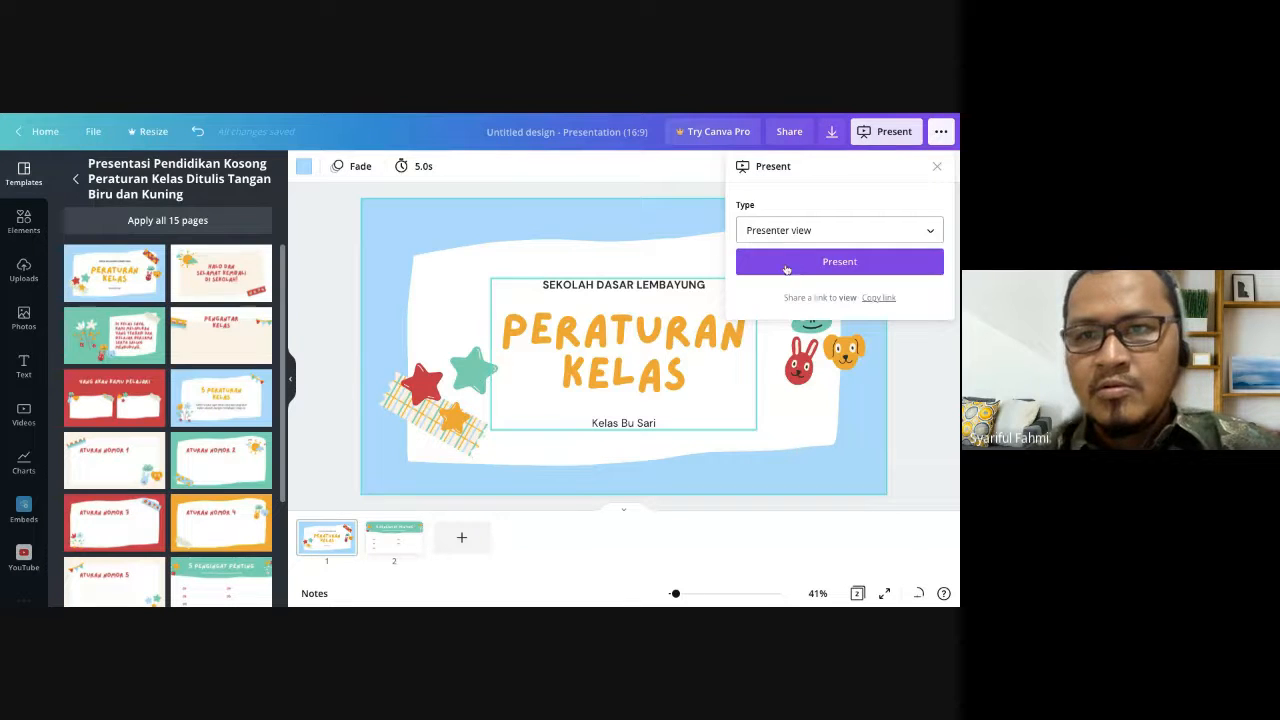
click(800, 264)
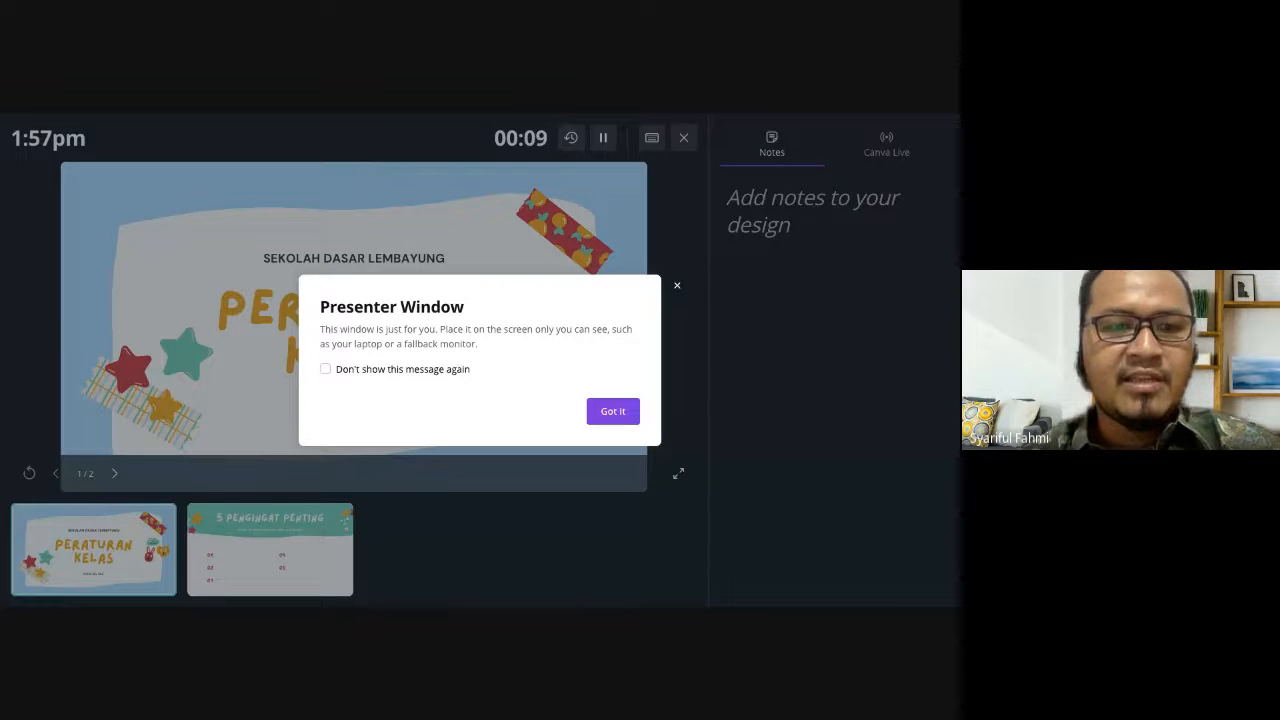
key(alt+Tab)
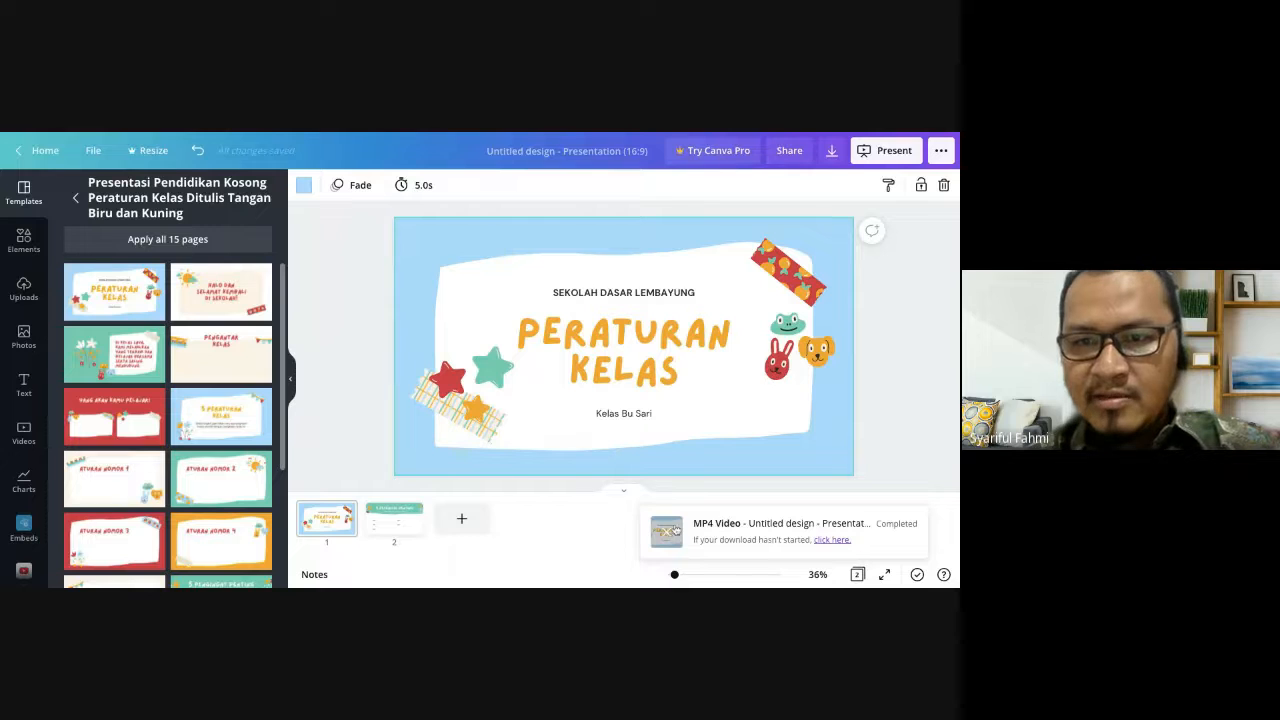
- Play the downloaded Untitled design.mp4 from the start in QuickTime Player, close the video, and stop the Google Meet screen share
click(676, 530)
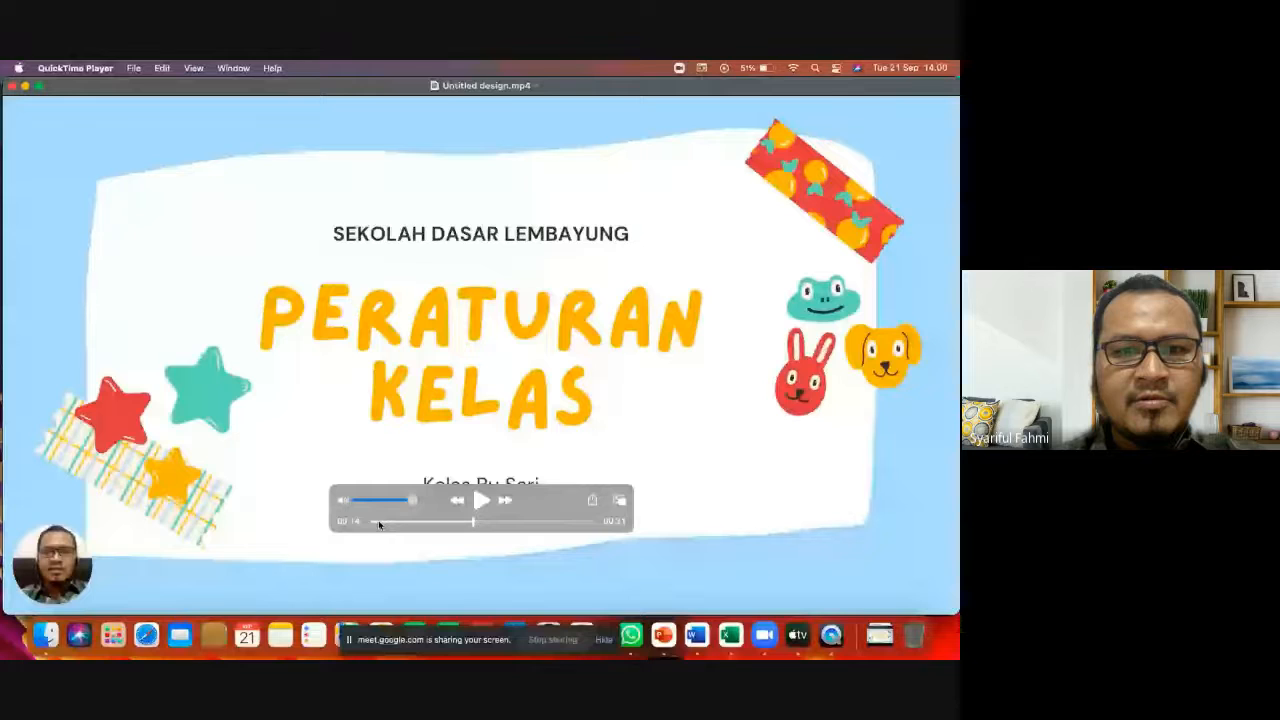
click(372, 521)
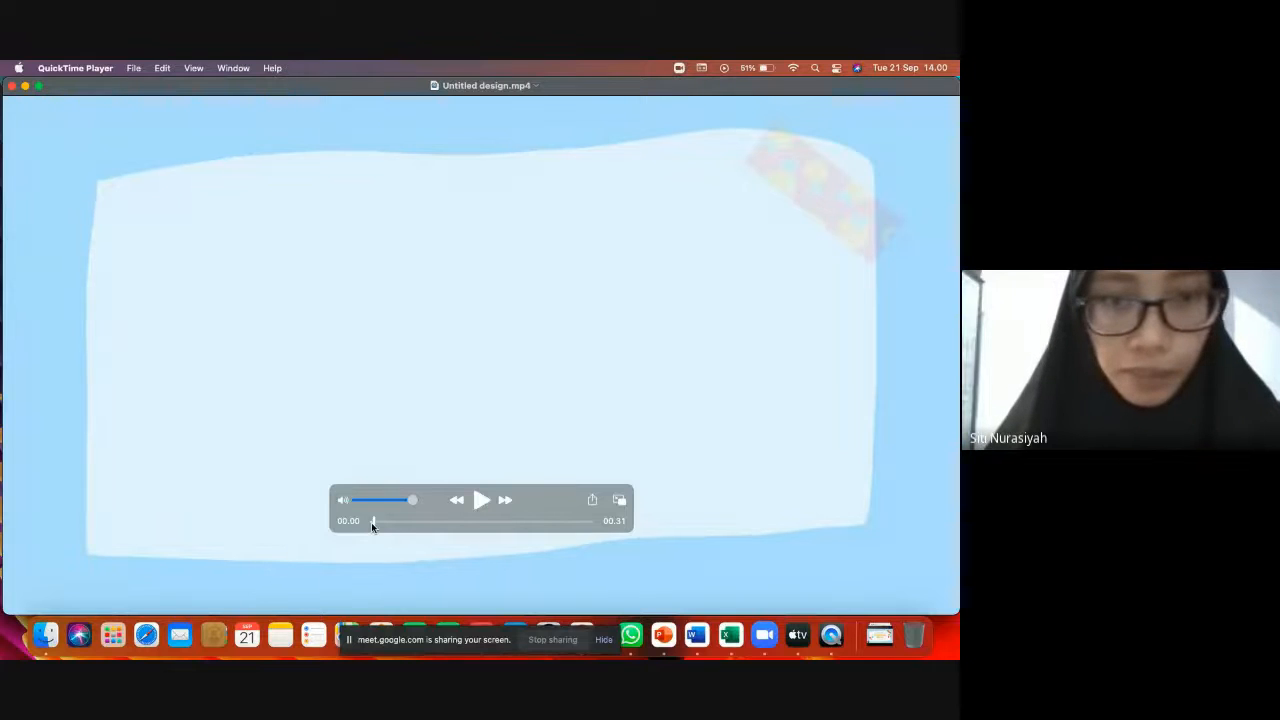
click(480, 505)
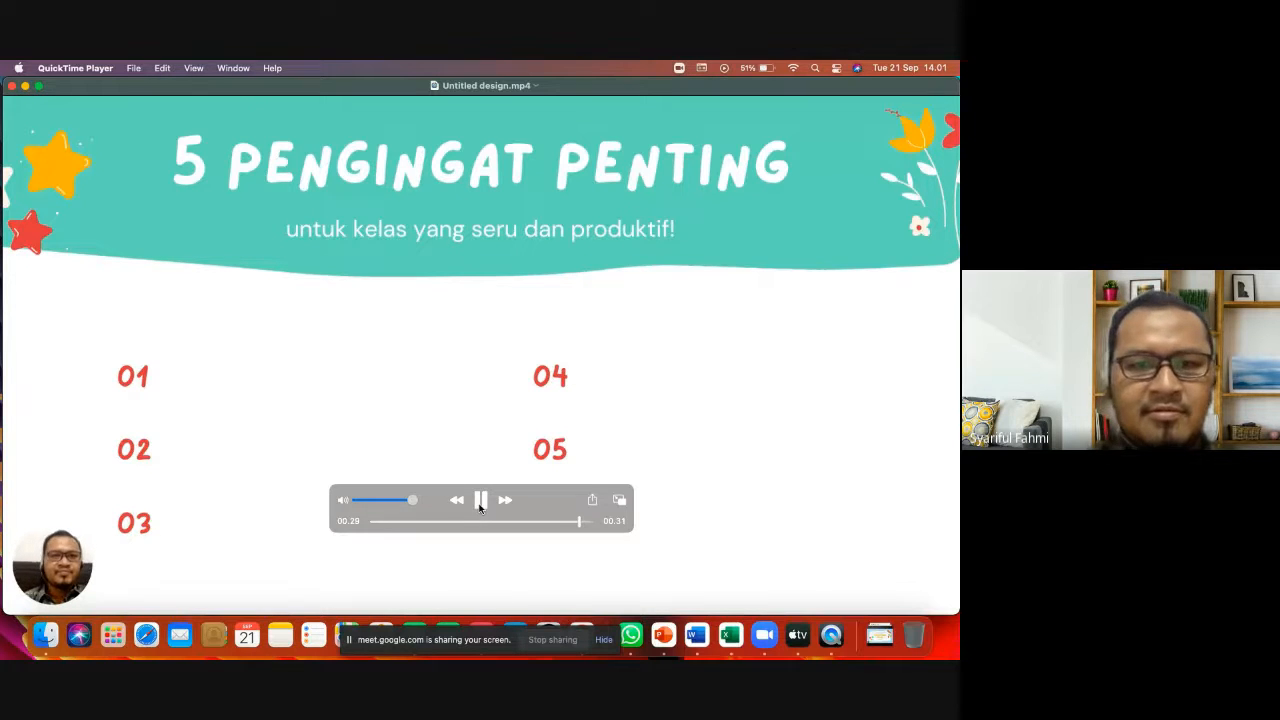
click(480, 503)
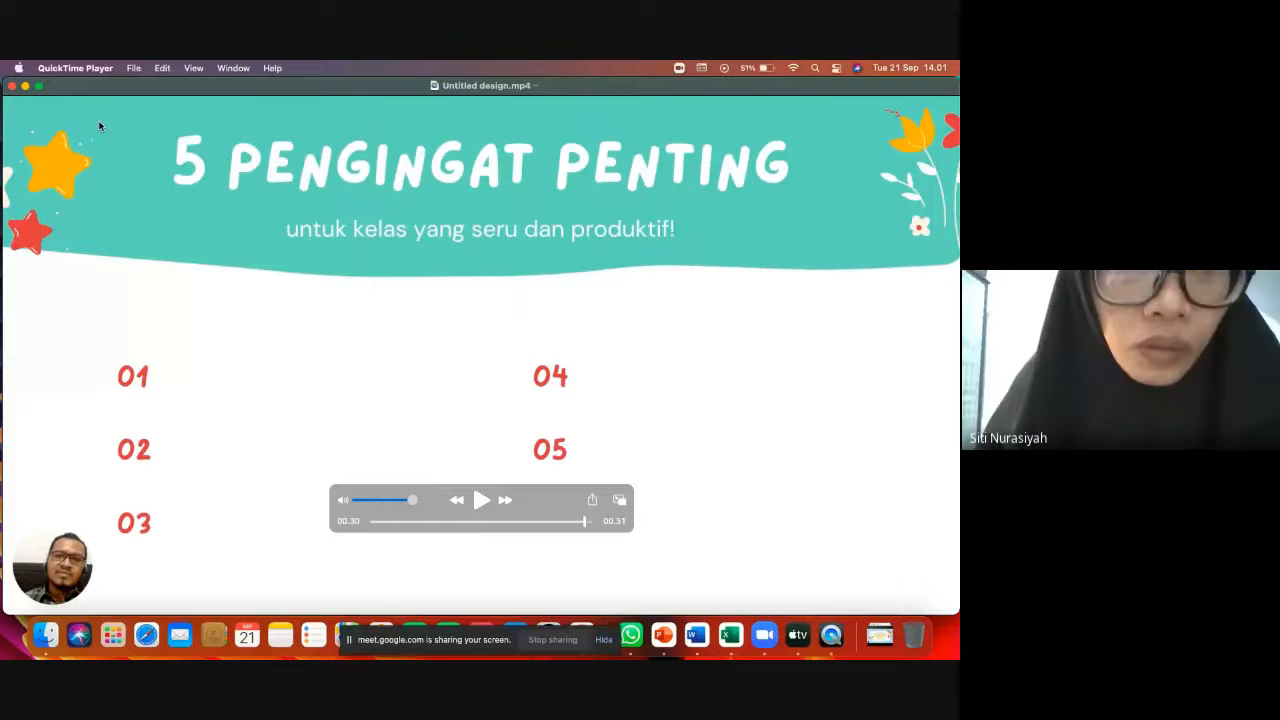
click(11, 86)
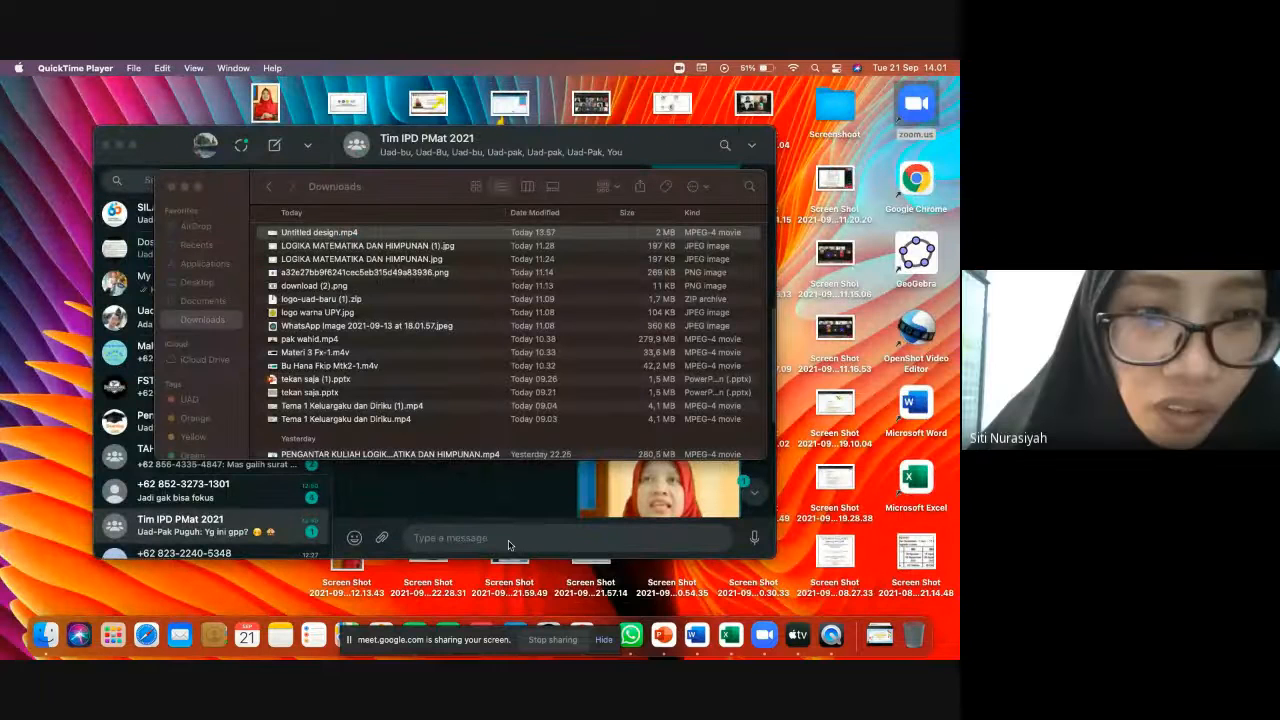
click(566, 636)
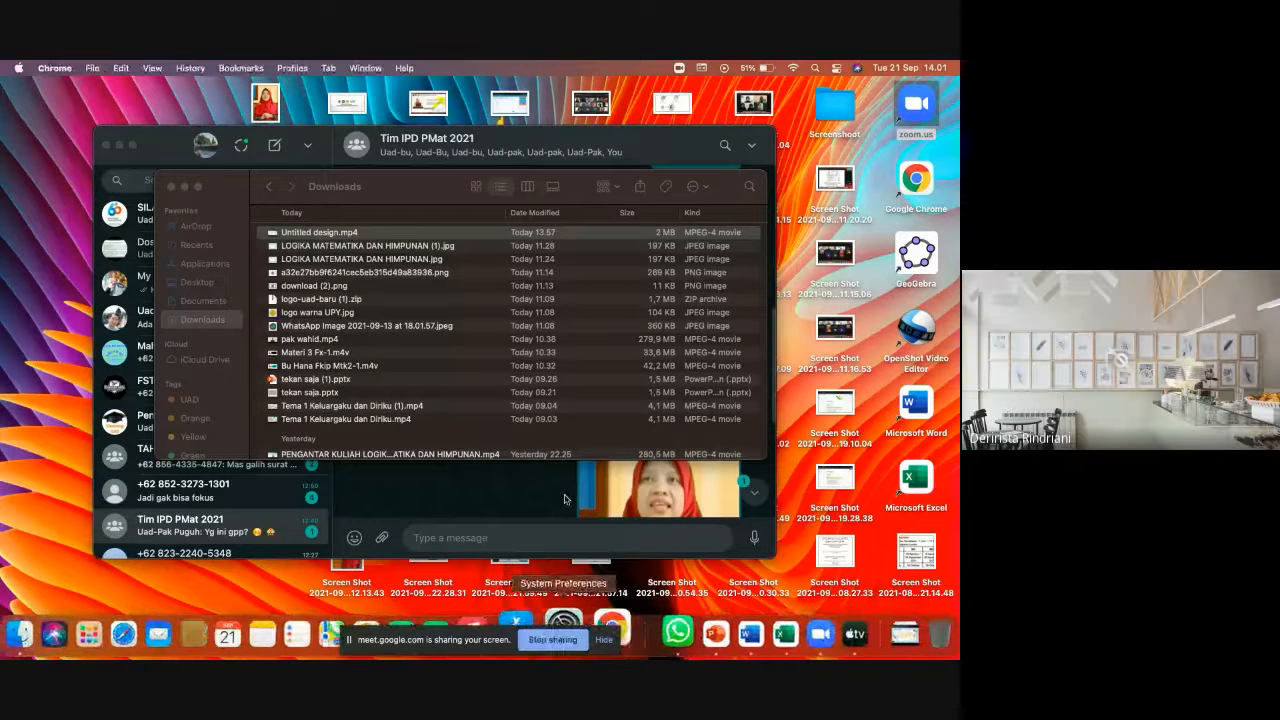